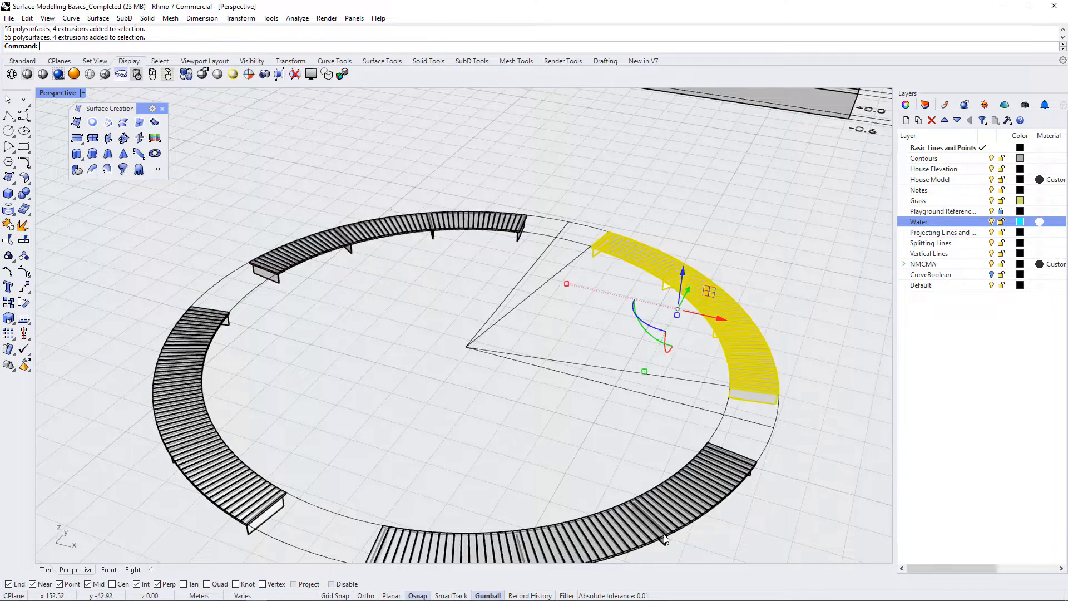
- Examine the individual segments of the circular bench and the exercise note beside it, ending with nothing selected
left_click(649, 531)
left_click(193, 451)
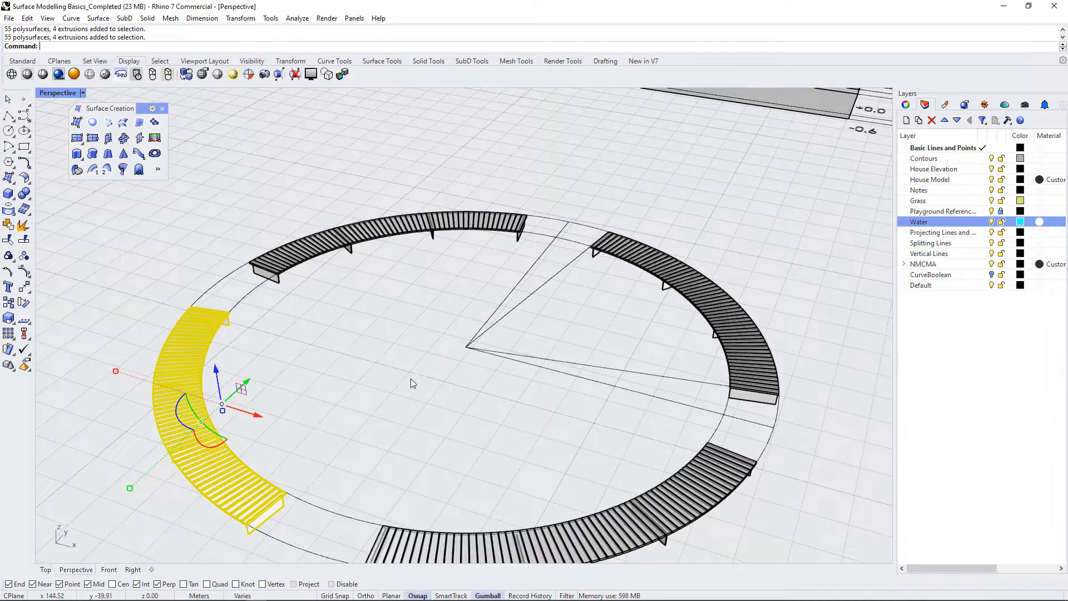
scroll(406, 386, "down", 5)
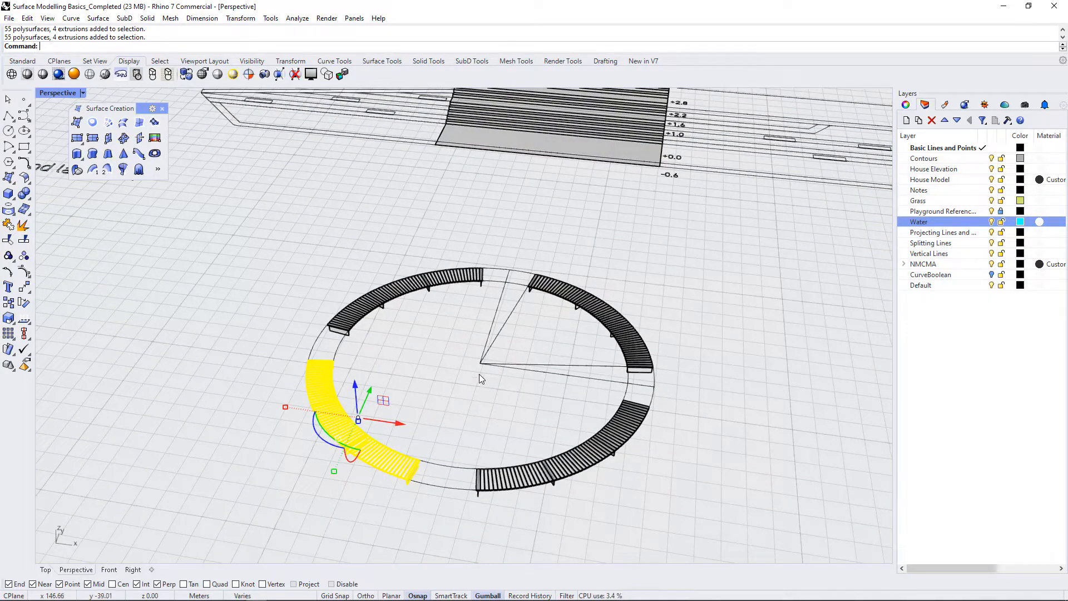
scroll(479, 374, "down", 5)
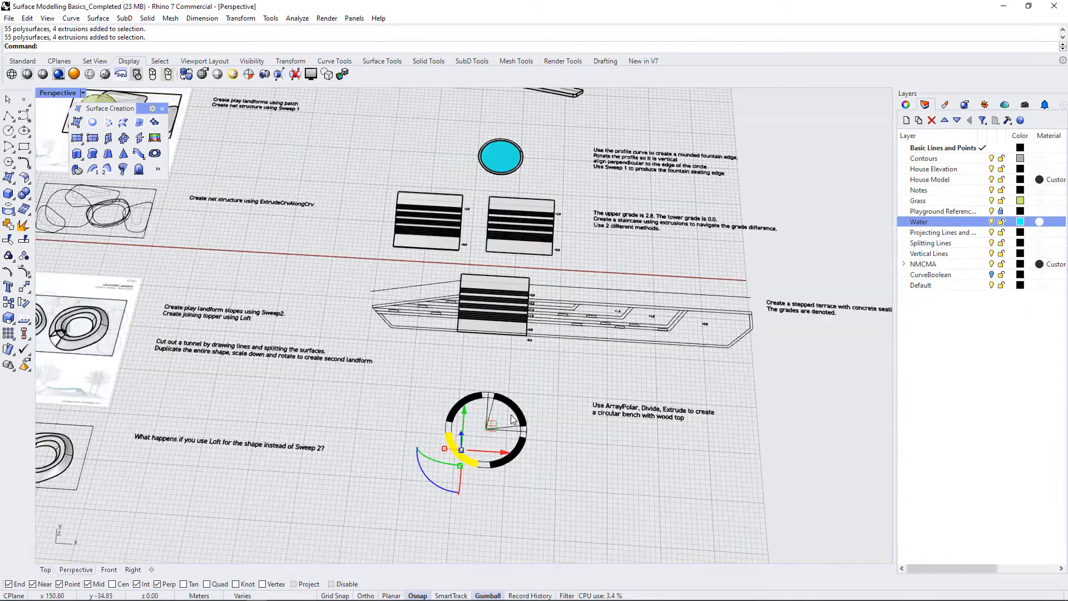
scroll(476, 442, "up", 6)
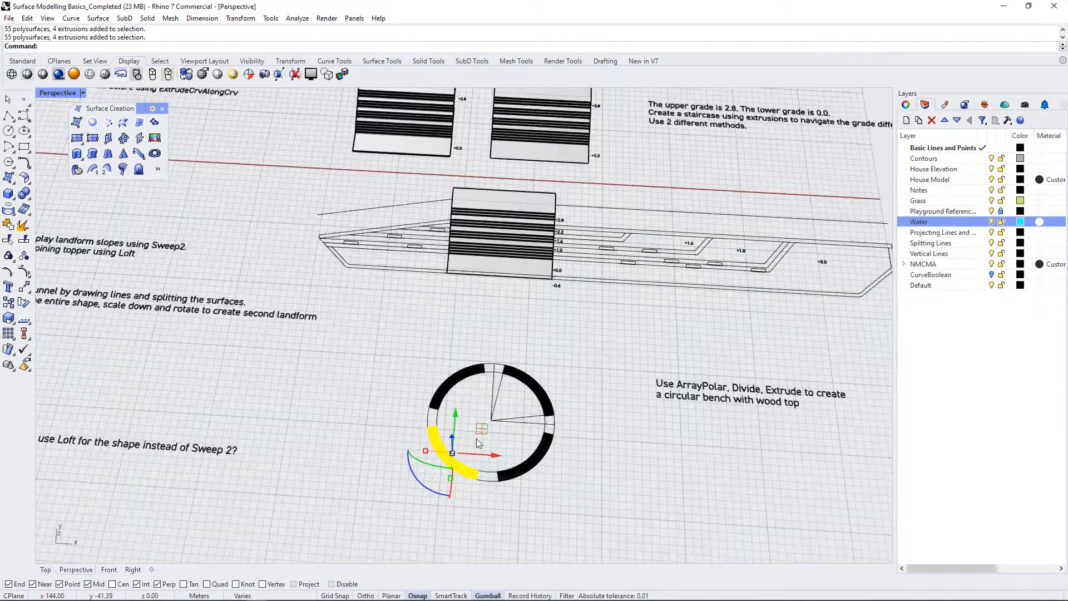
right_click_drag(476, 443, 484, 329)
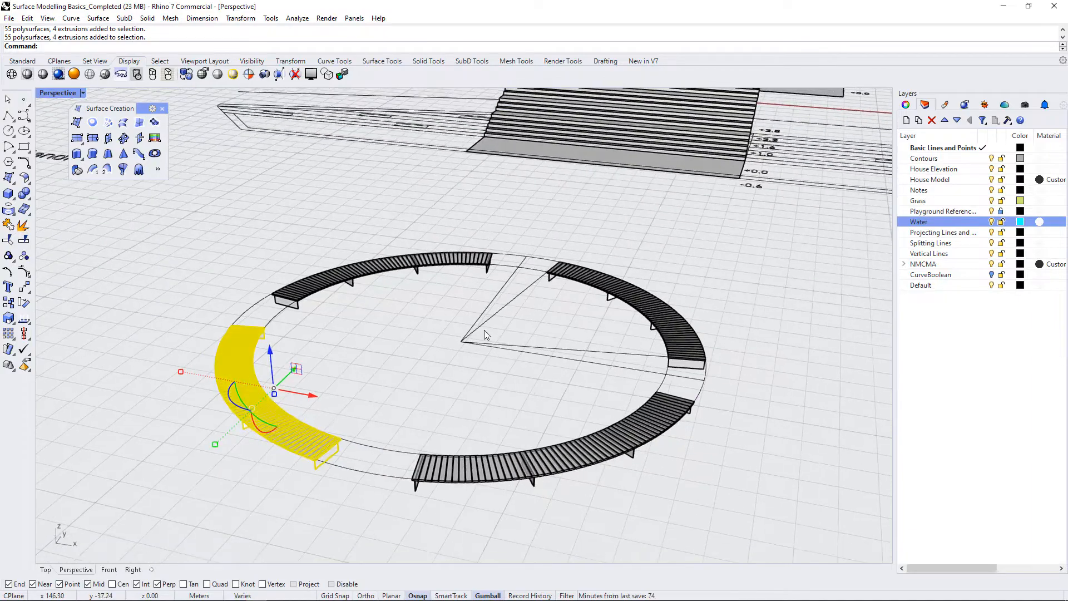
scroll(389, 356, "down", 7)
right_click_drag(389, 356, 479, 456)
scroll(476, 418, "down", 4)
right_click_drag(545, 457, 549, 468)
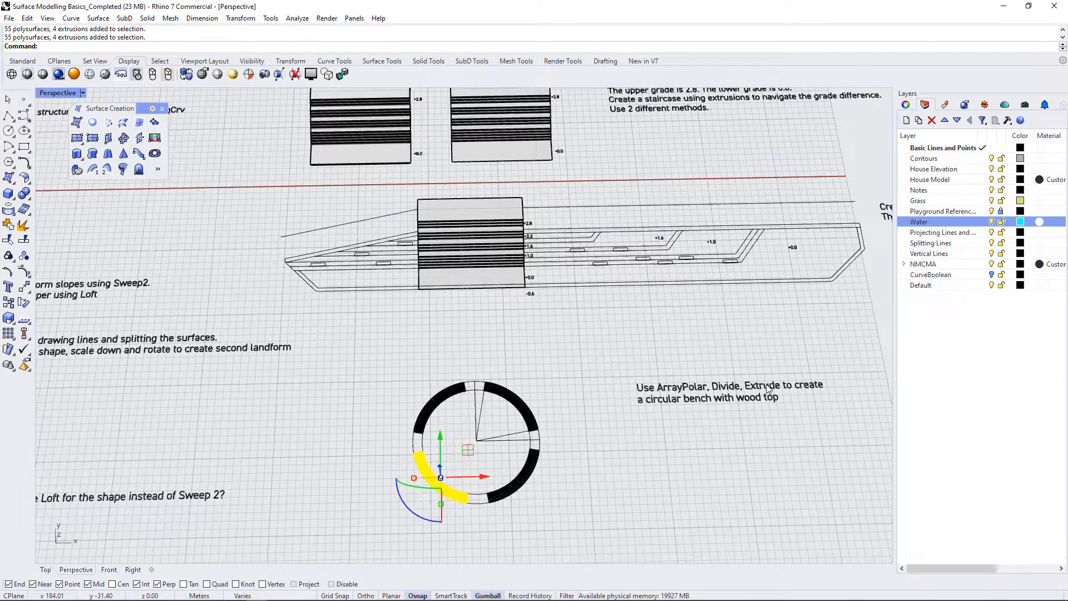
key("Escape")
- Inspect the bench from overhead and from low angles, looking at the wood planks and the supporting legs
scroll(501, 507, "up", 10)
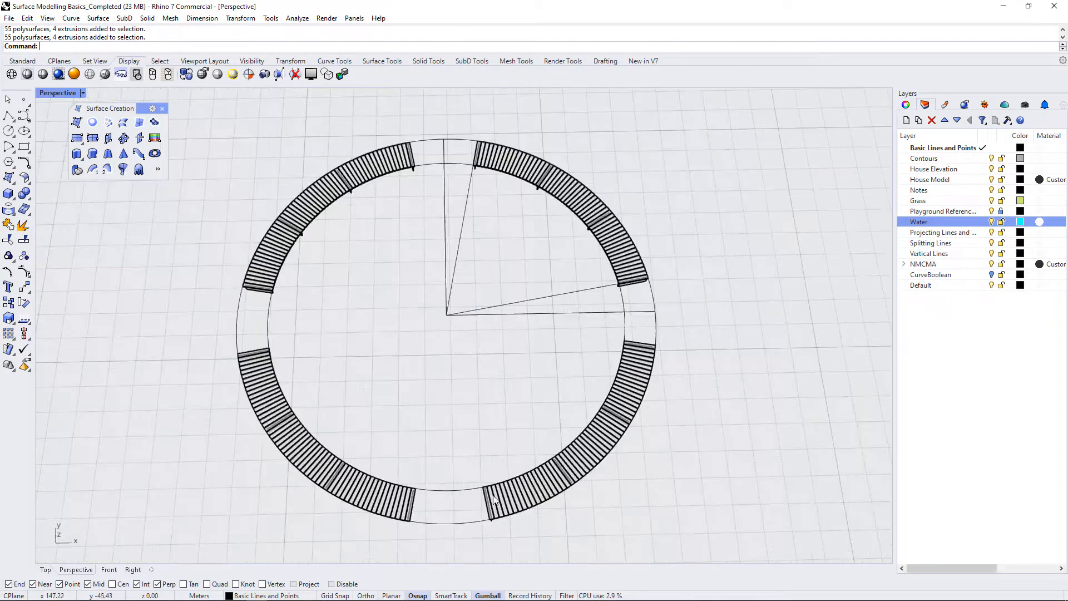
right_click_drag(513, 329, 593, 247)
scroll(532, 102, "up", 10)
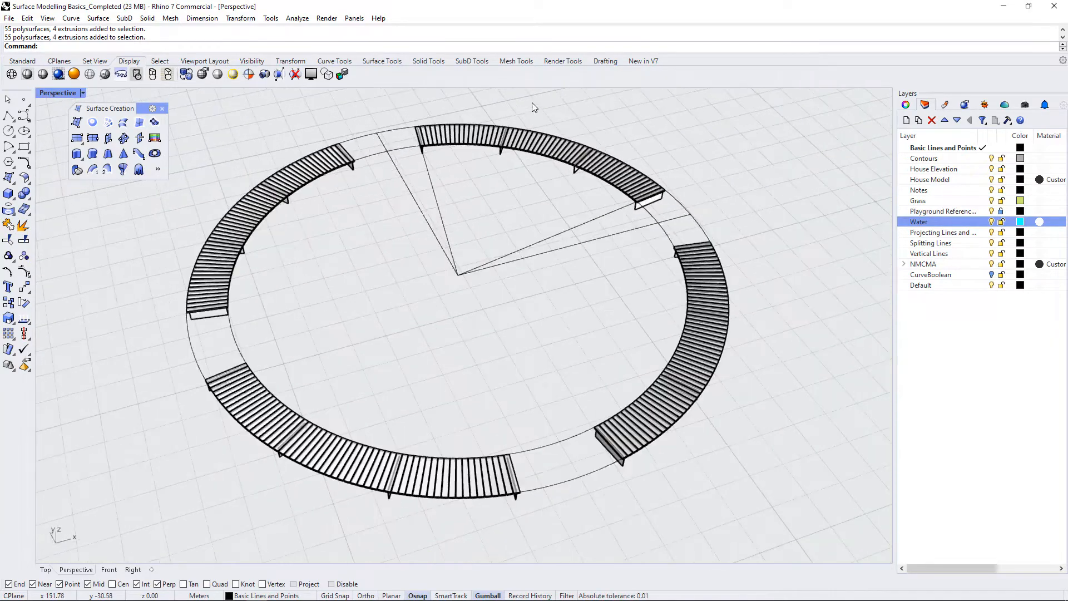
scroll(506, 329, "down", 3)
right_click_drag(507, 329, 778, 355)
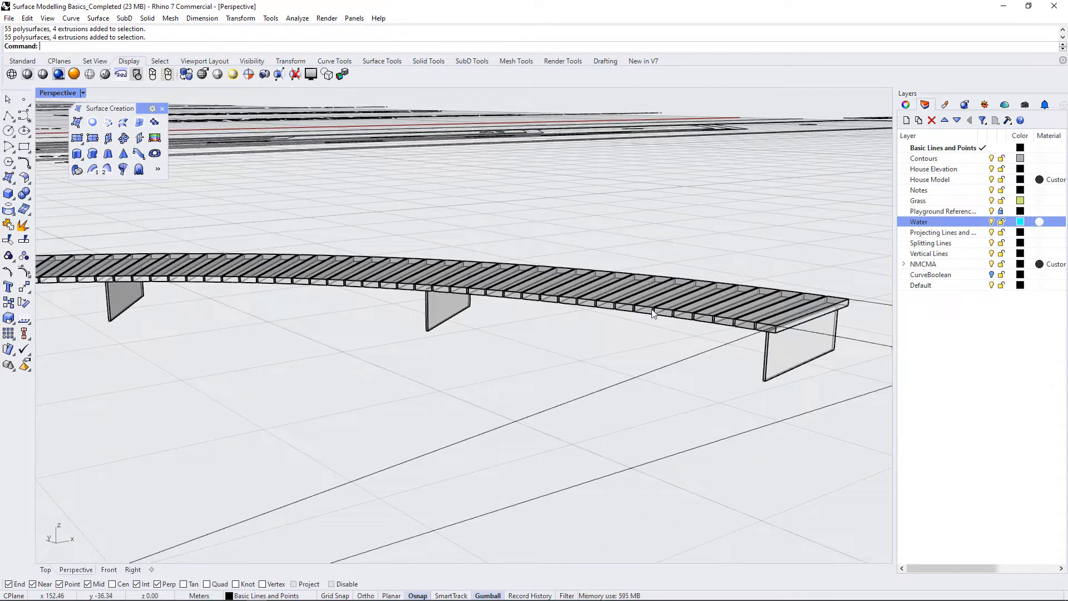
right_click_drag(654, 315, 833, 405)
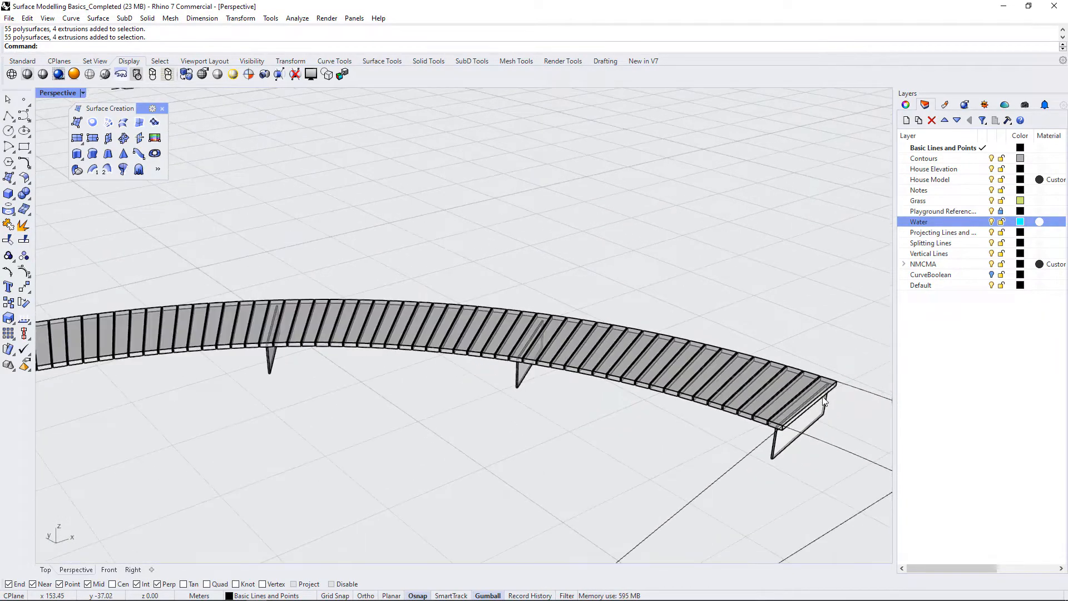
right_click_drag(759, 338, 359, 381)
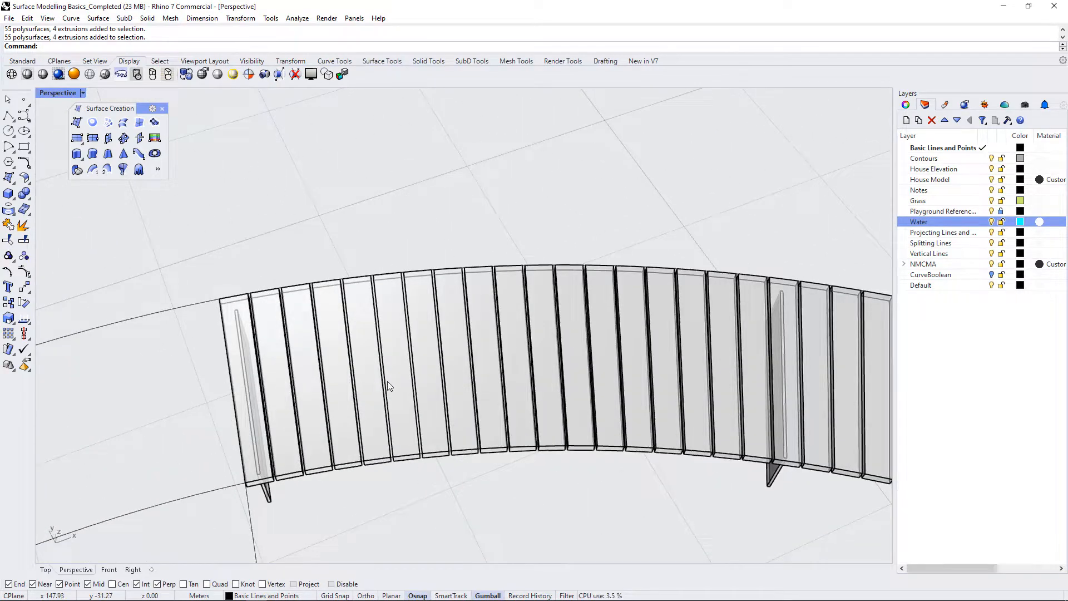
scroll(367, 303, "down", 10)
scroll(476, 239, "down", 7)
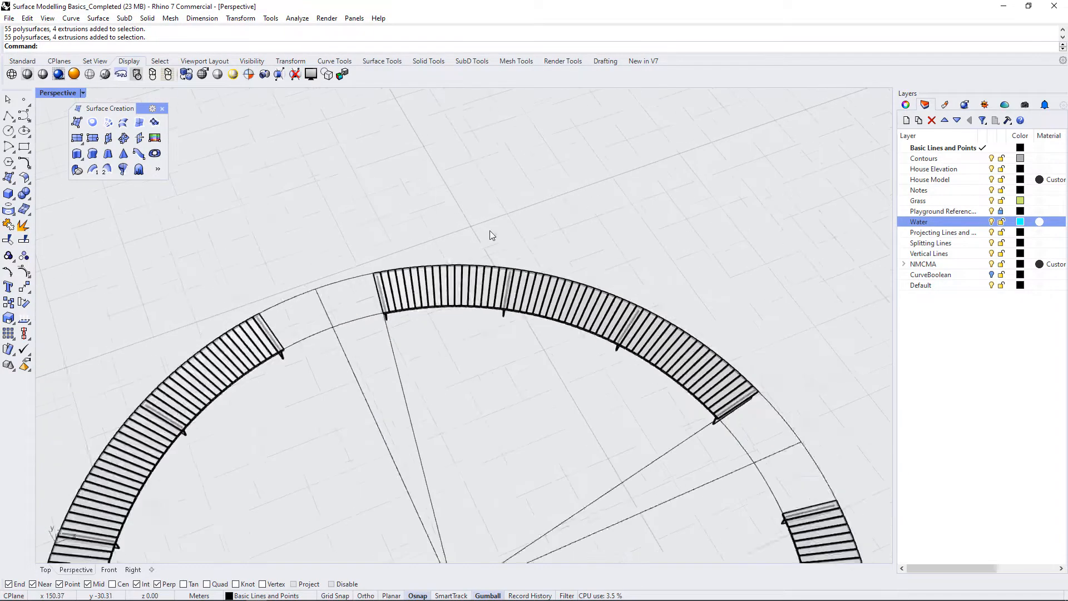
- Examine the bench's guide circles, the radial lines from the centre, and the gaps between neighbouring segments
right_click_drag(583, 383, 540, 421)
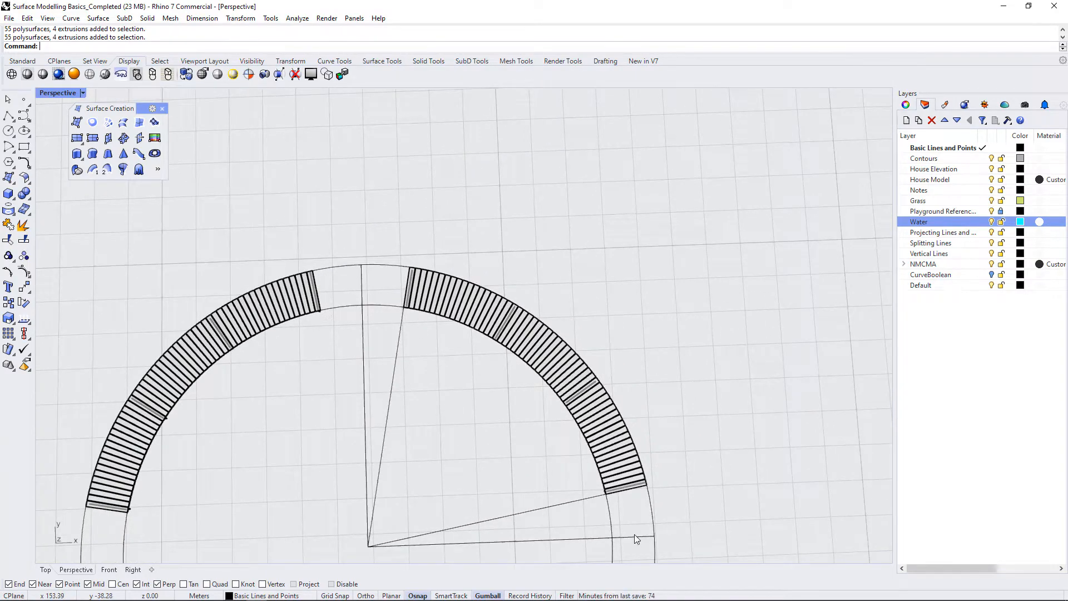
scroll(525, 221, "down", 2)
scroll(543, 333, "up", 4)
right_click_drag(612, 426, 606, 365)
scroll(524, 385, "up", 5)
scroll(690, 424, "down", 6)
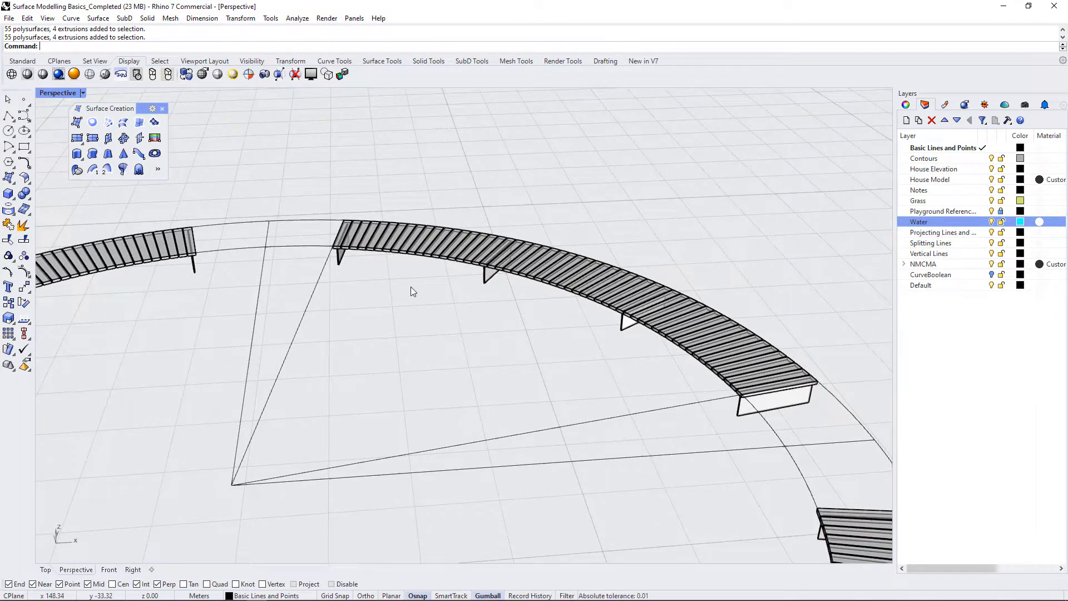
right_click_drag(374, 239, 380, 265)
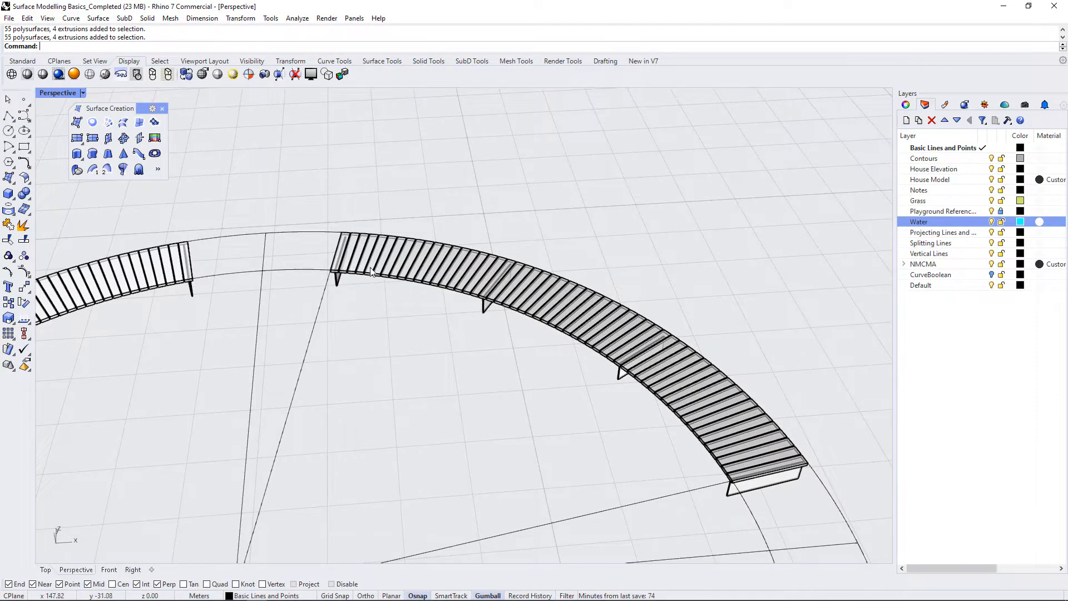
right_click_drag(469, 342, 572, 345)
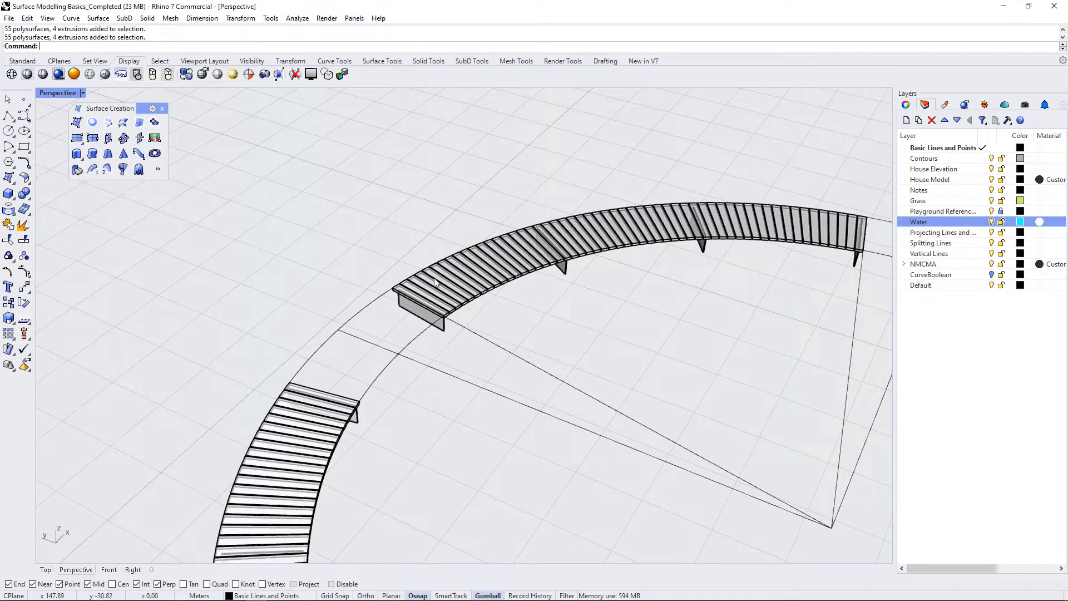
- Inspect one end of a bench segment closely, where the last plank overhangs the end leg
scroll(461, 299, "up", 5)
scroll(462, 299, "up", 3)
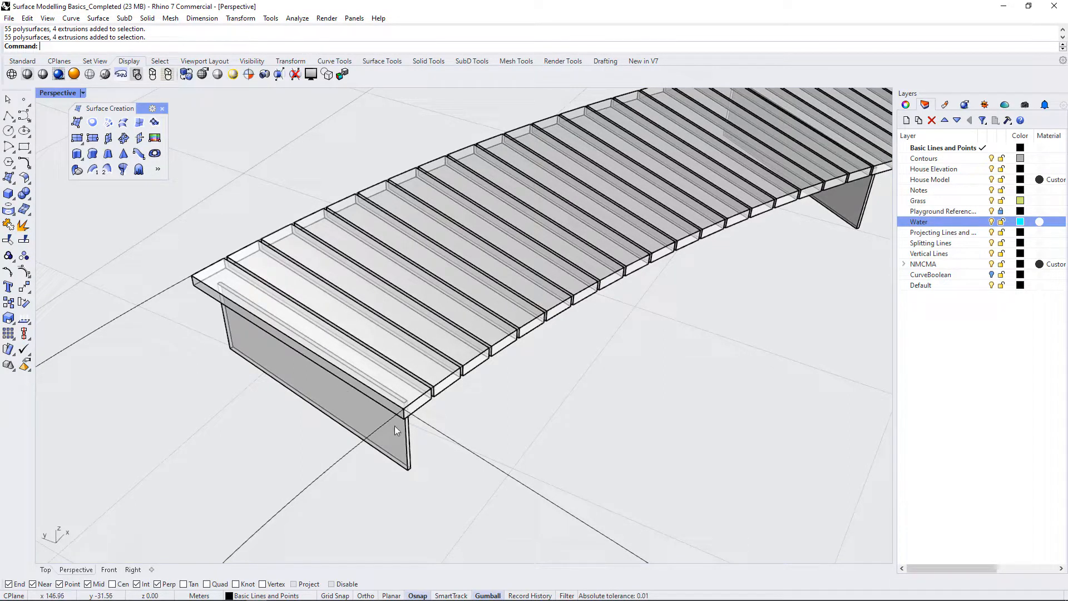
scroll(359, 406, "down", 2)
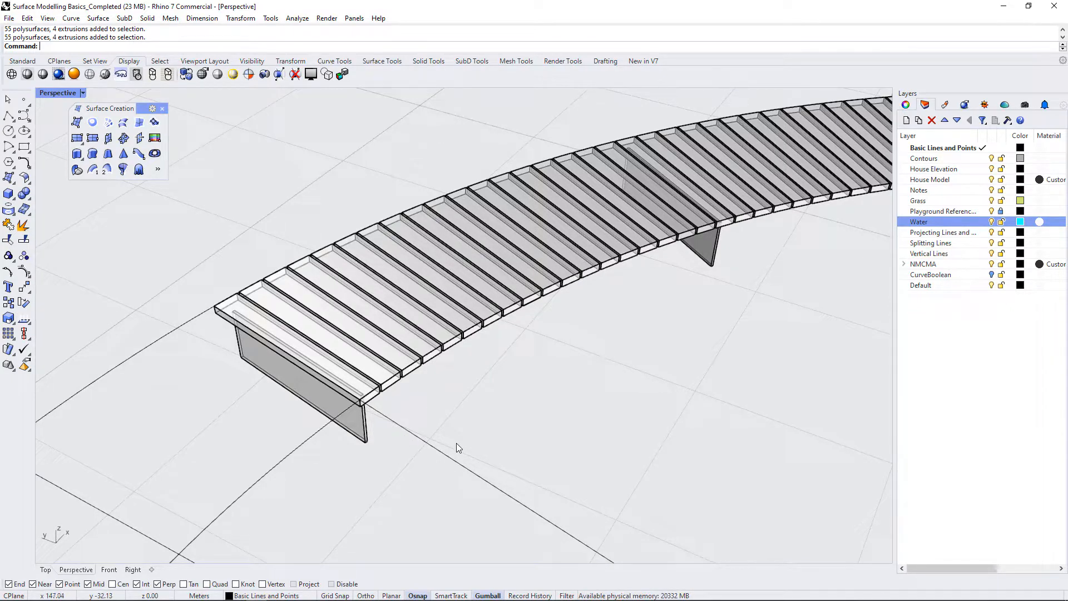
scroll(376, 416, "up", 4)
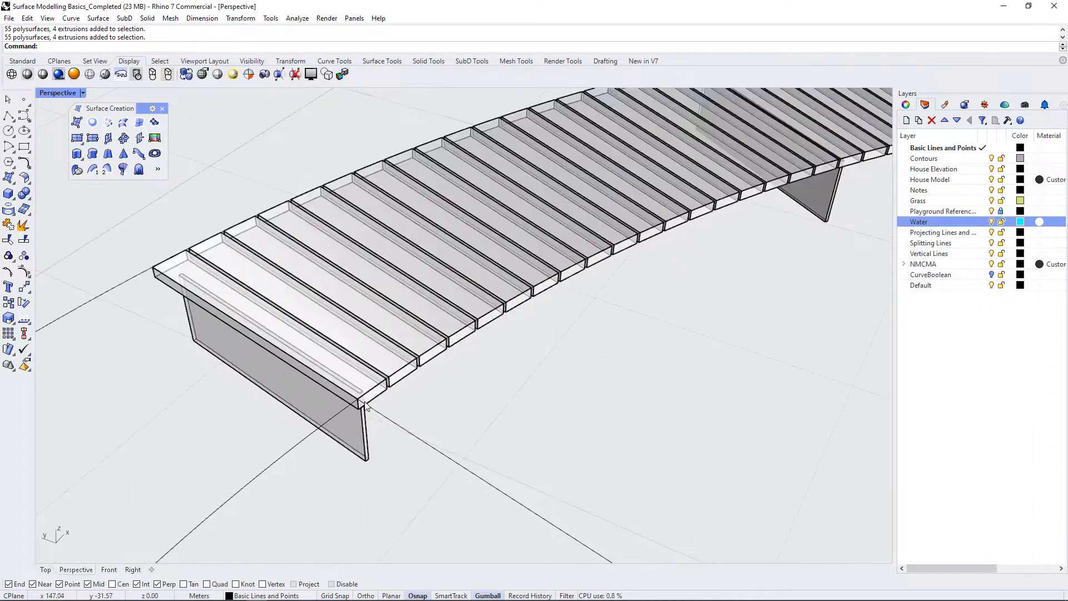
scroll(476, 429, "down", 5)
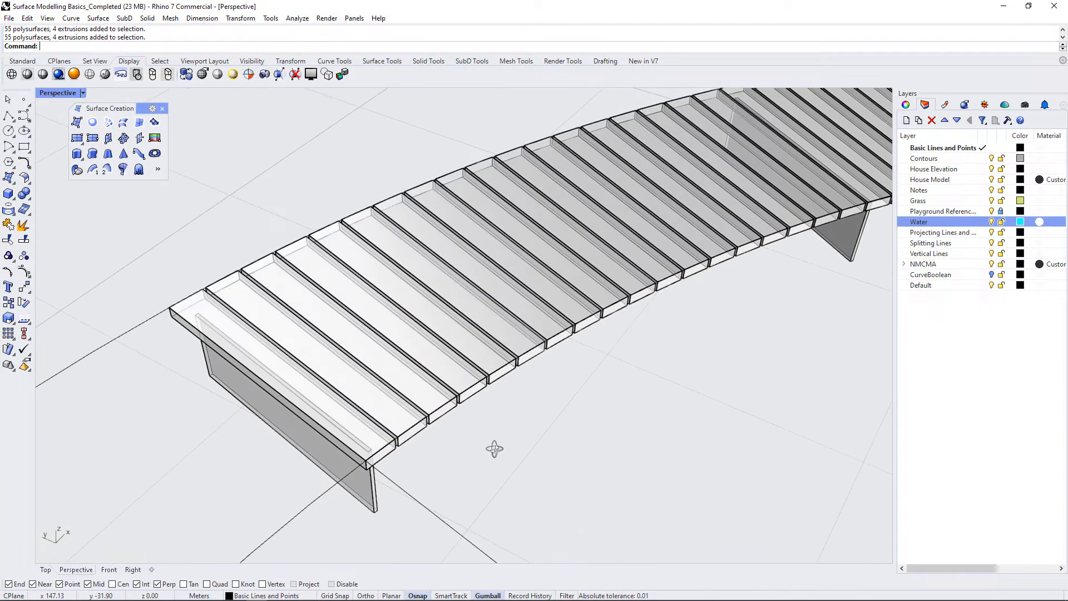
scroll(471, 392, "down", 6)
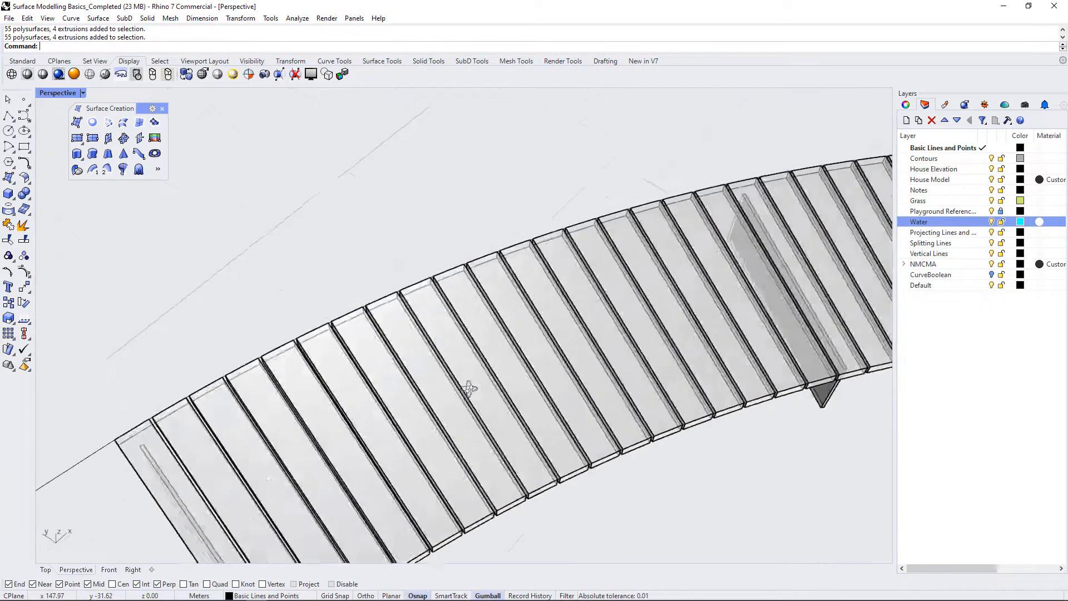
scroll(583, 341, "down", 3)
right_click_drag(589, 348, 548, 365)
scroll(553, 460, "up", 2)
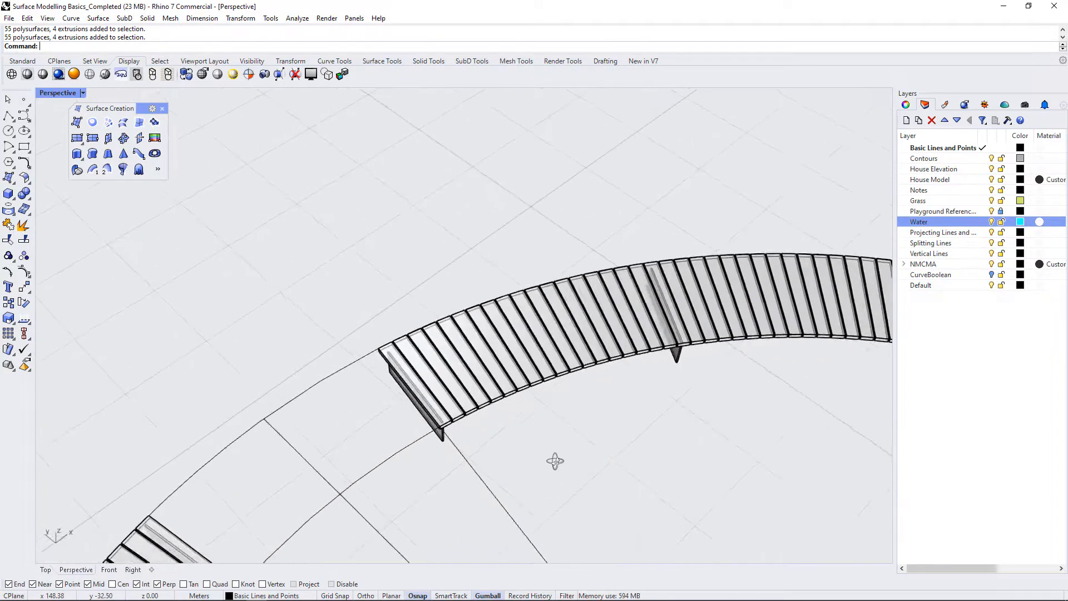
scroll(409, 433, "up", 5)
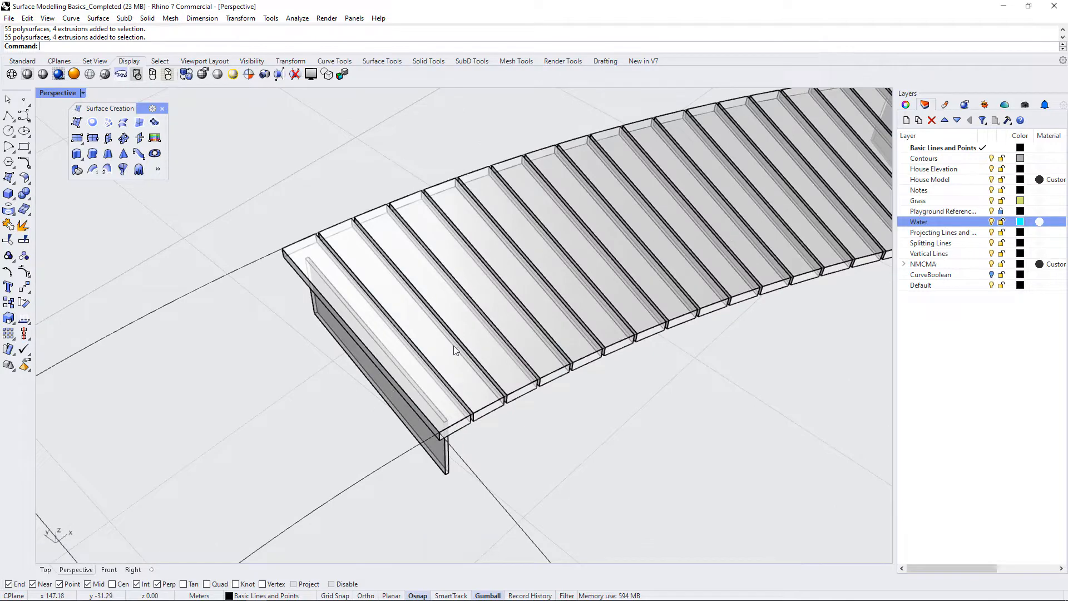
- Measure the width of the segment's end plank along its inner edge with the Distance command
scroll(478, 378, "down", 4)
right_click_drag(503, 403, 305, 461)
scroll(306, 459, "up", 5)
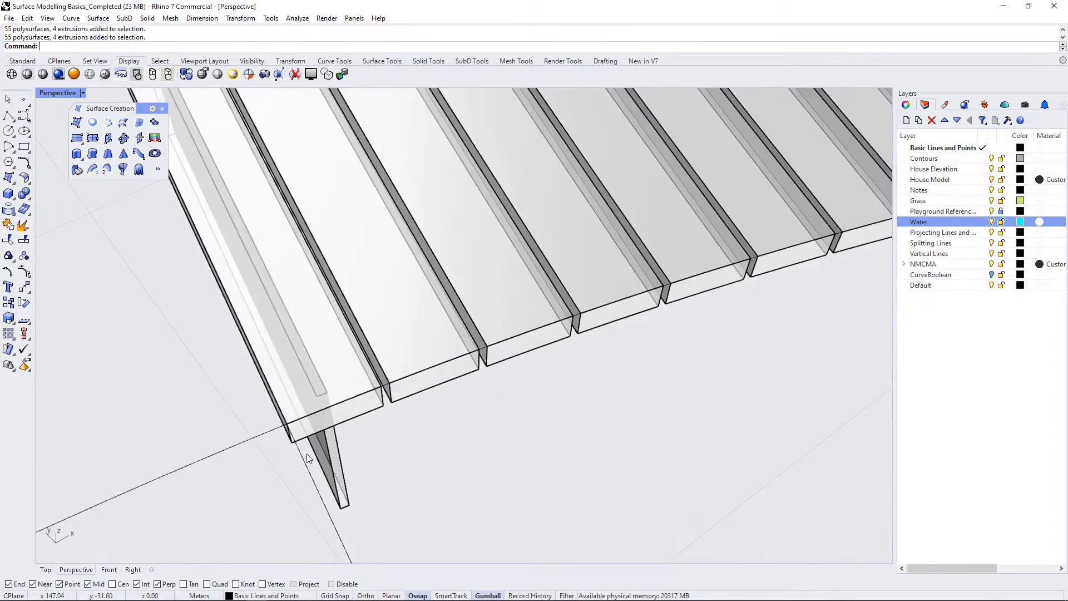
type("di")
key("Return")
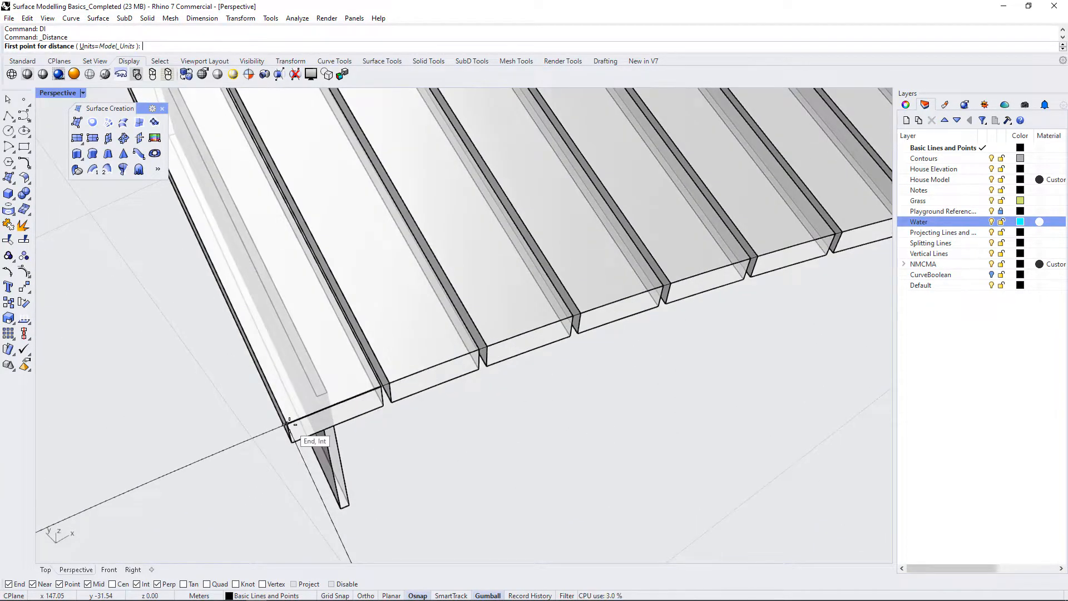
left_click(287, 424)
left_click(364, 395)
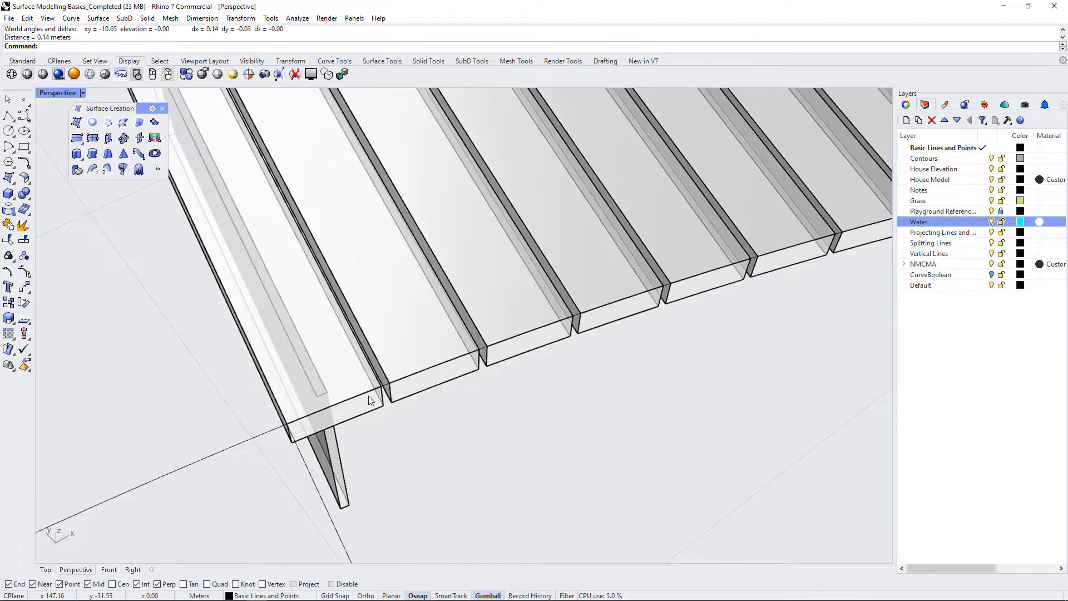
- Measure the width of the same end plank along the outer edge of the bench
scroll(345, 439, "down", 5)
right_click_drag(345, 440, 450, 449)
scroll(456, 349, "up", 5)
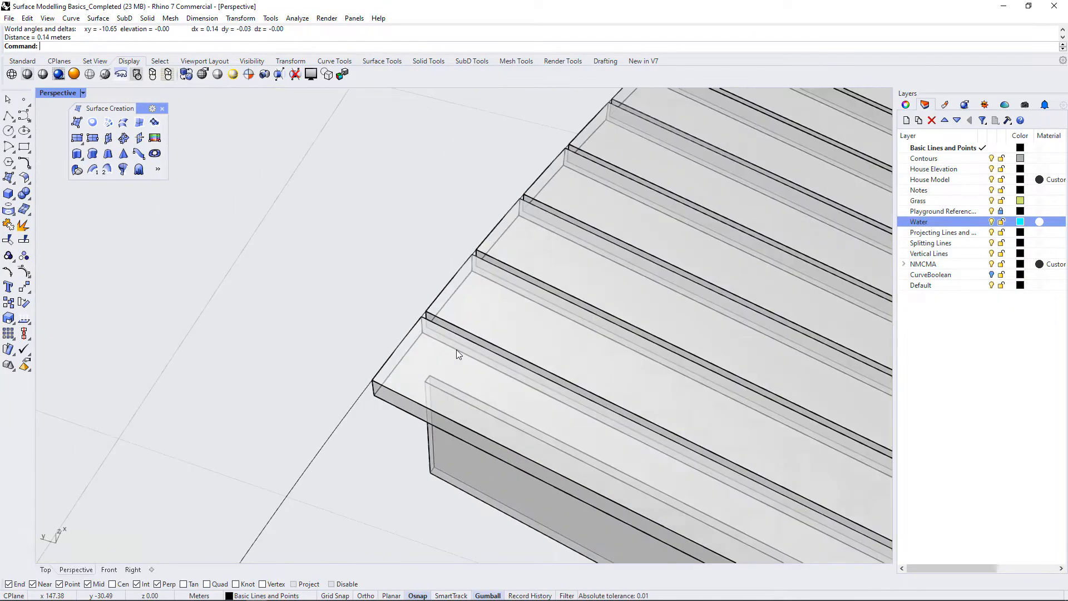
key("Return")
left_click(372, 381)
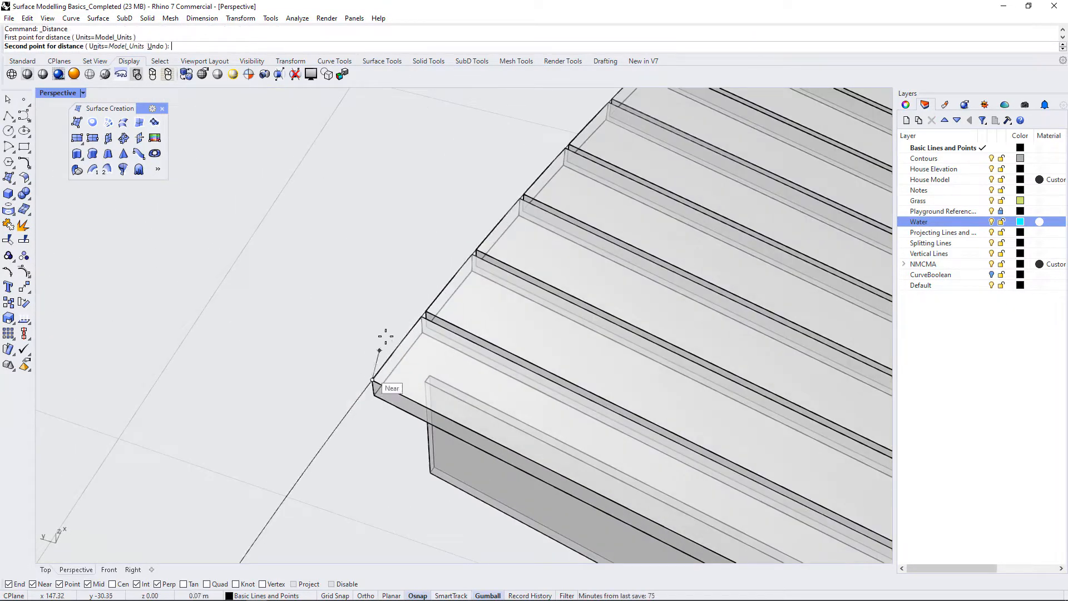
left_click(418, 315)
- Examine how the planks fan out along the curved bench segment and how the legs are spaced beneath them
scroll(423, 346, "down", 5)
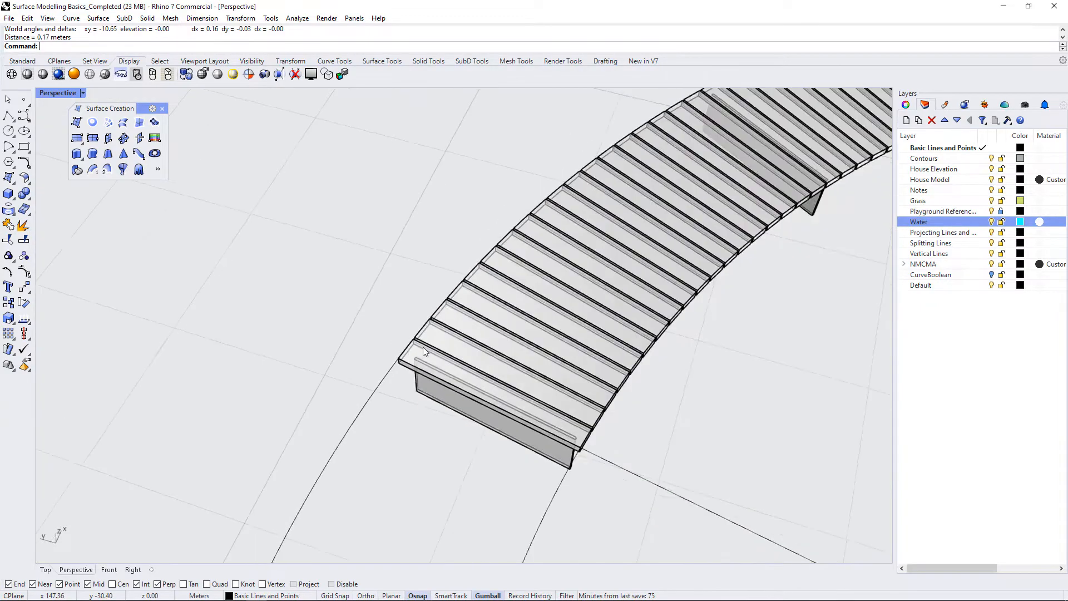
right_click_drag(422, 346, 478, 434)
scroll(510, 419, "down", 4)
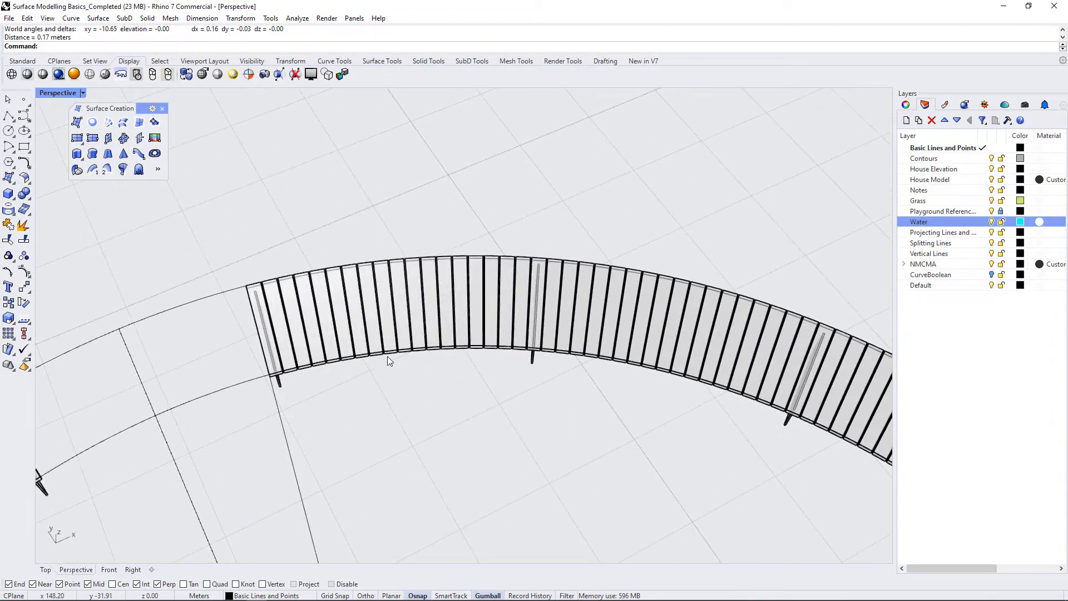
scroll(389, 365, "down", 3)
right_click_drag(388, 364, 406, 393)
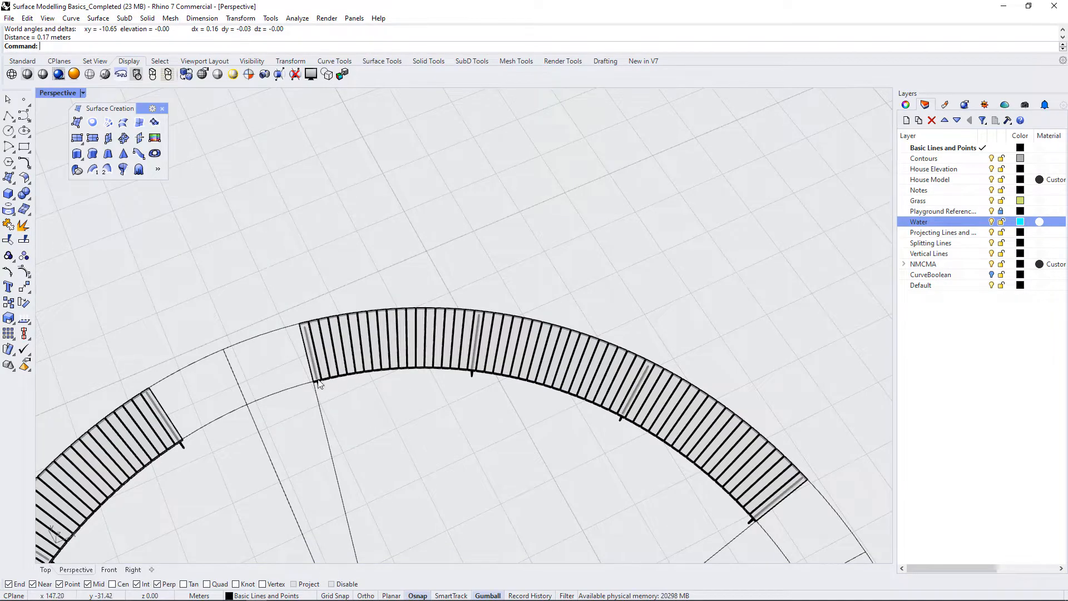
scroll(313, 349, "up", 3)
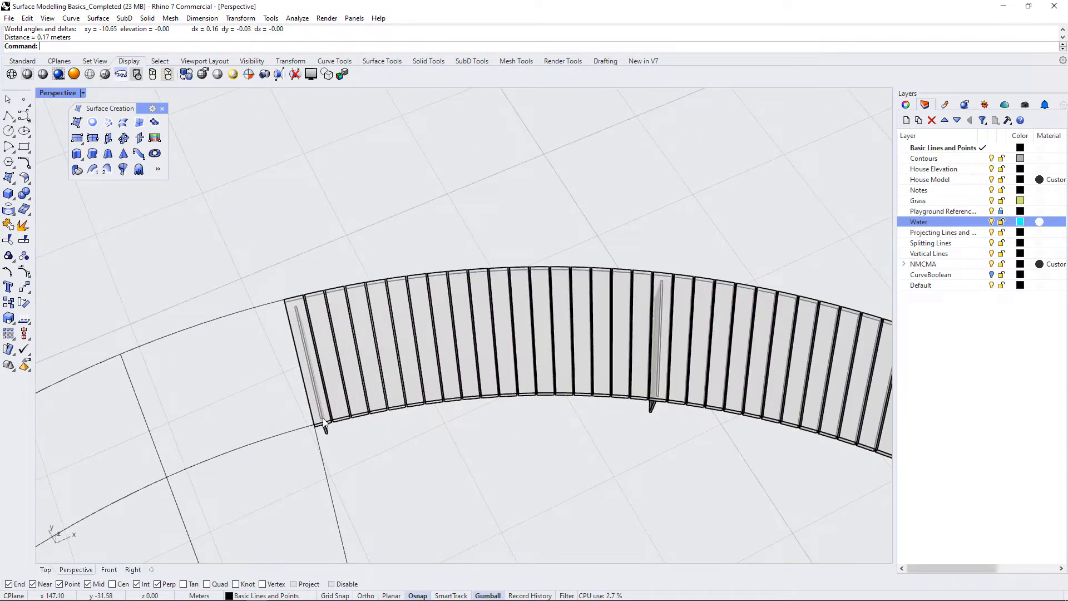
right_click_drag(316, 418, 421, 366)
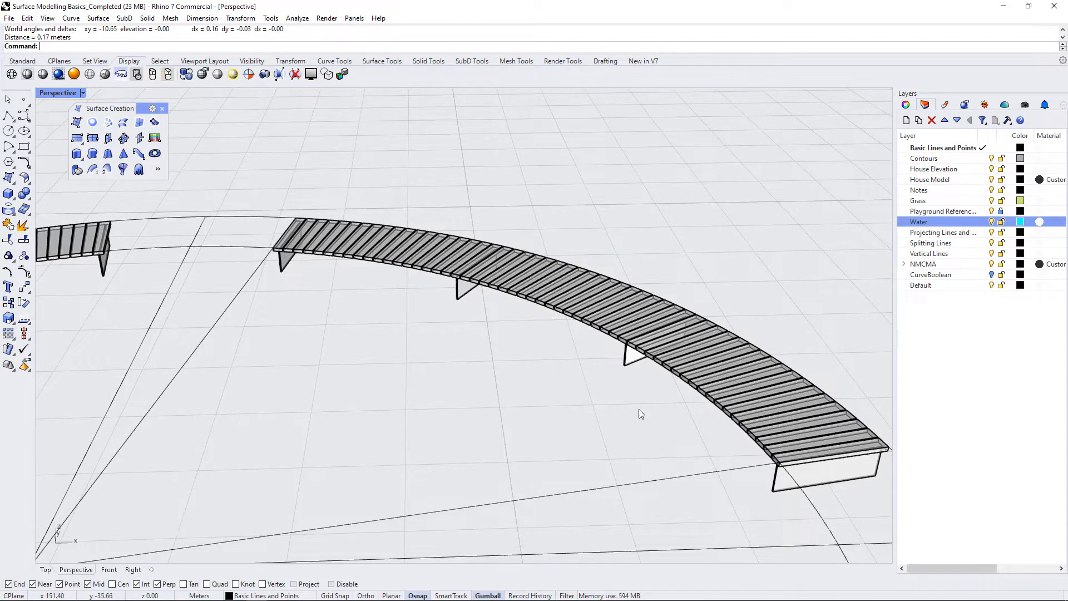
scroll(584, 314, "down", 7)
right_click_drag(585, 314, 563, 346)
- Select all four segments of the circular bench and hide them
left_click(560, 349)
scroll(561, 349, "down", 6)
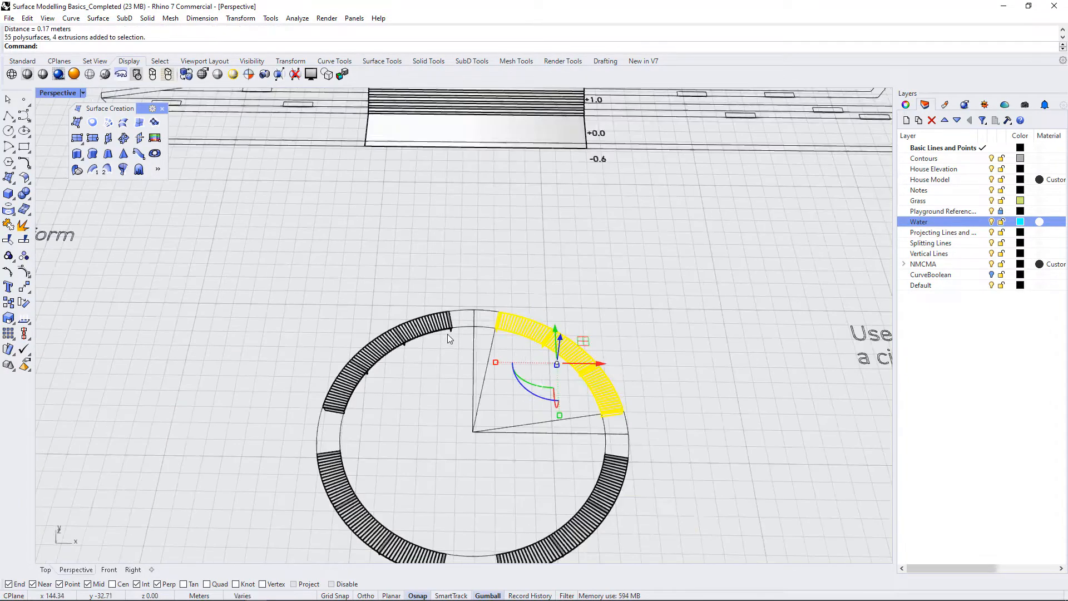
scroll(447, 334, "up", 7)
left_click(434, 314, "shift")
scroll(434, 314, "down", 9)
scroll(386, 439, "up", 9)
left_click(383, 482, "shift")
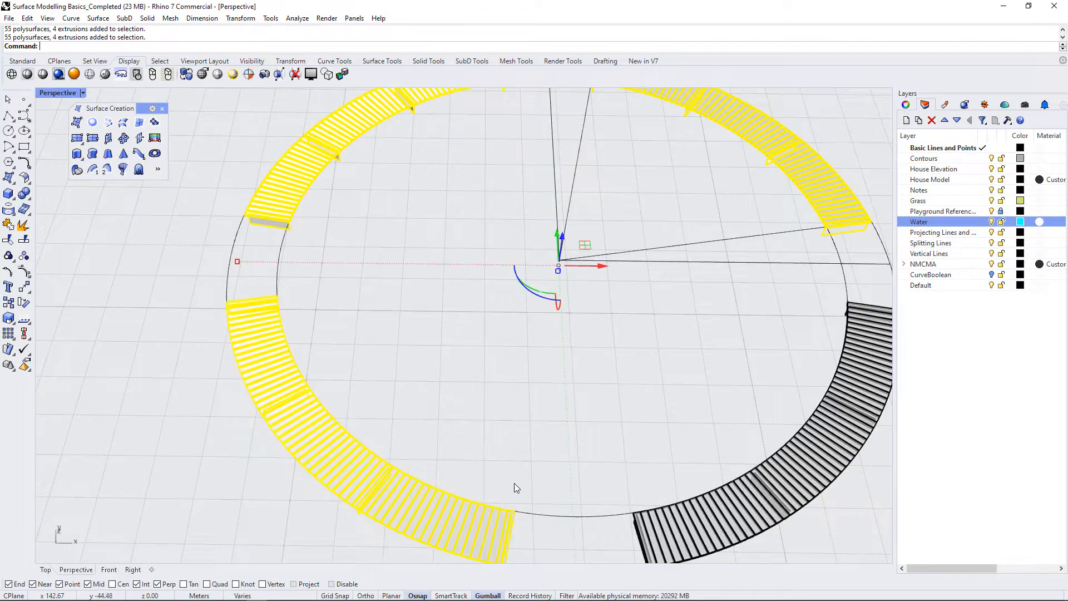
left_click(748, 510, "shift")
scroll(599, 449, "down", 6)
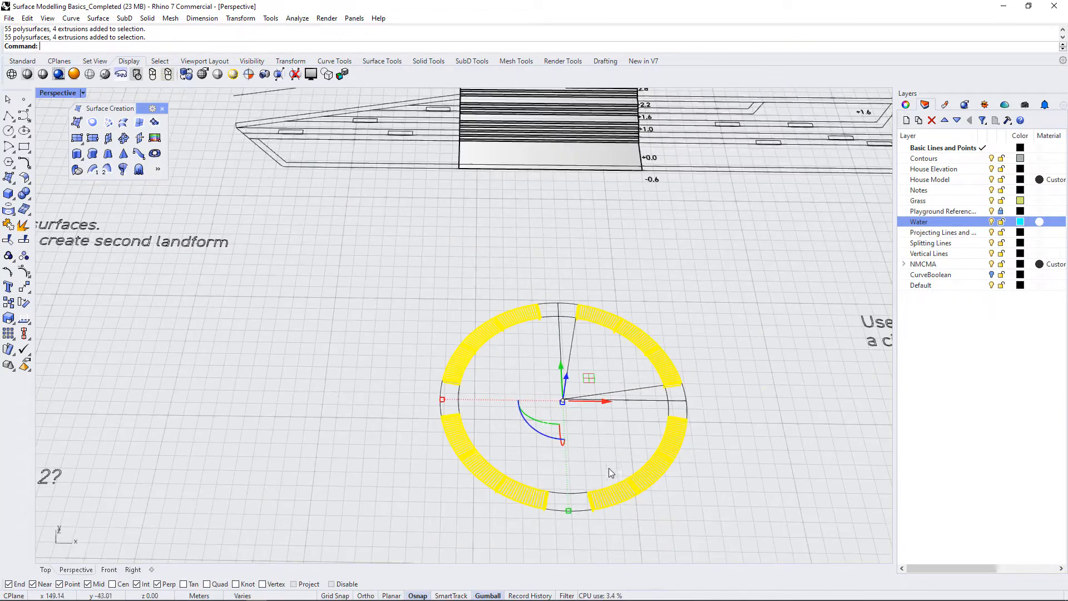
middle_click(625, 376)
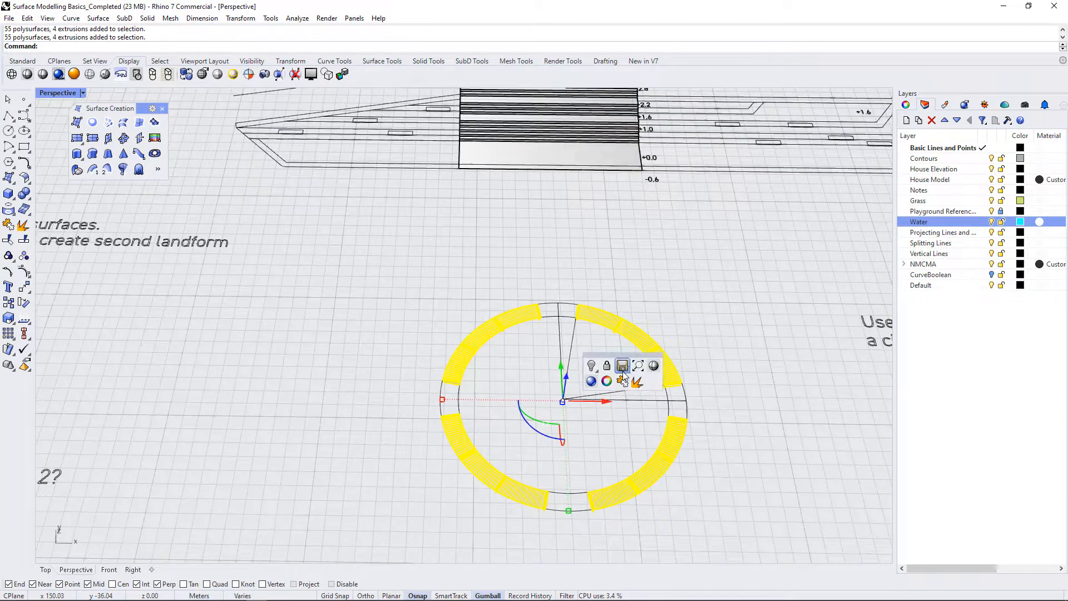
left_click(591, 366)
scroll(596, 384, "up", 2)
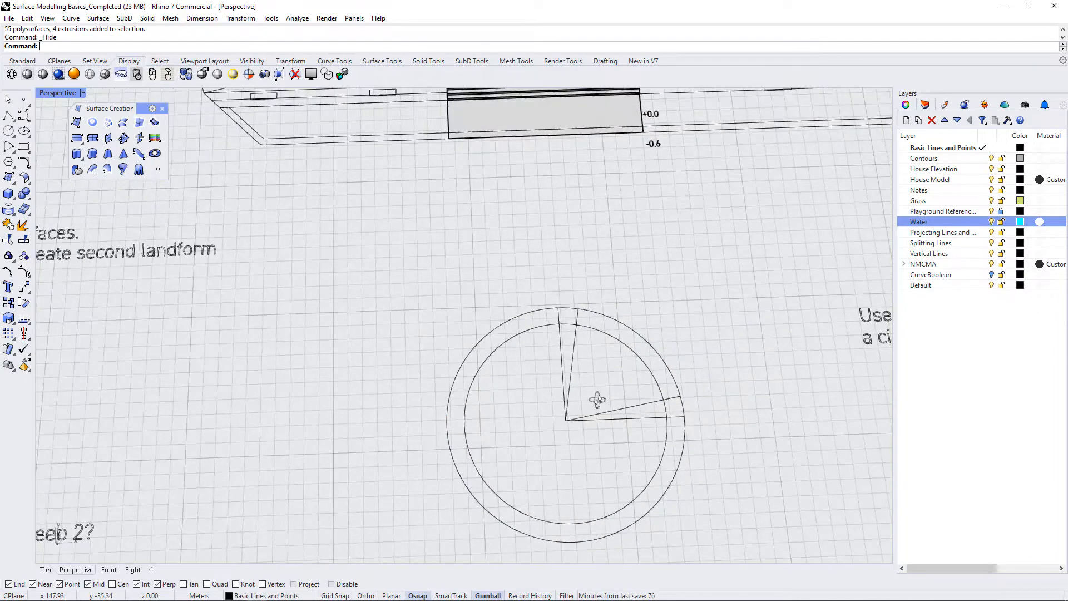
- Switch to the Top view and examine the bench's inner guide circle and the slanted radial lines that bound one segment
double_click(56, 92)
double_click(47, 92)
scroll(530, 231, "down", 5)
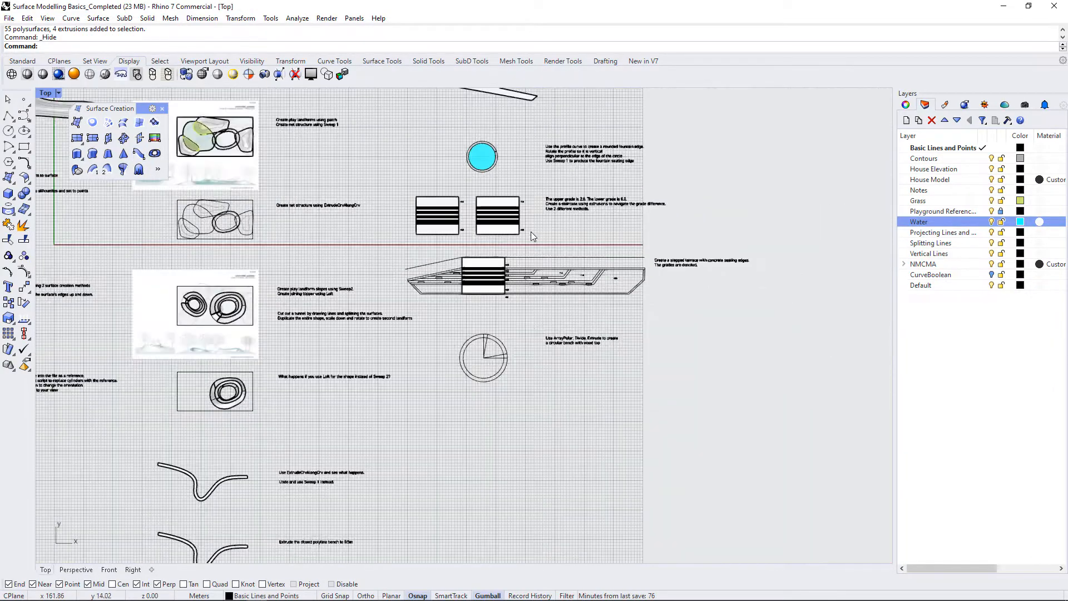
scroll(463, 398, "up", 6)
left_click(493, 241)
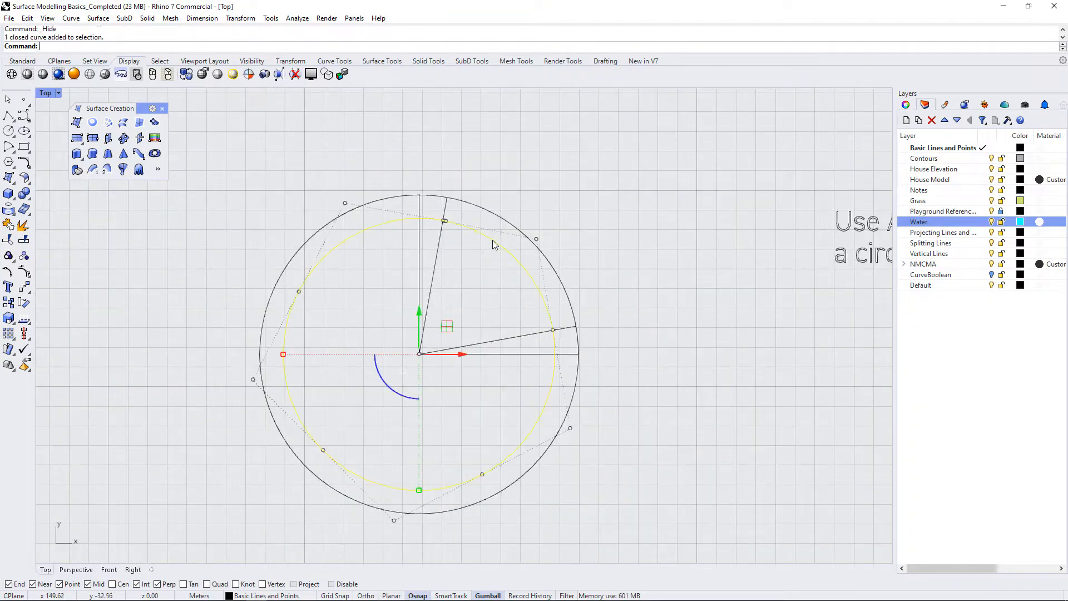
left_click(479, 298)
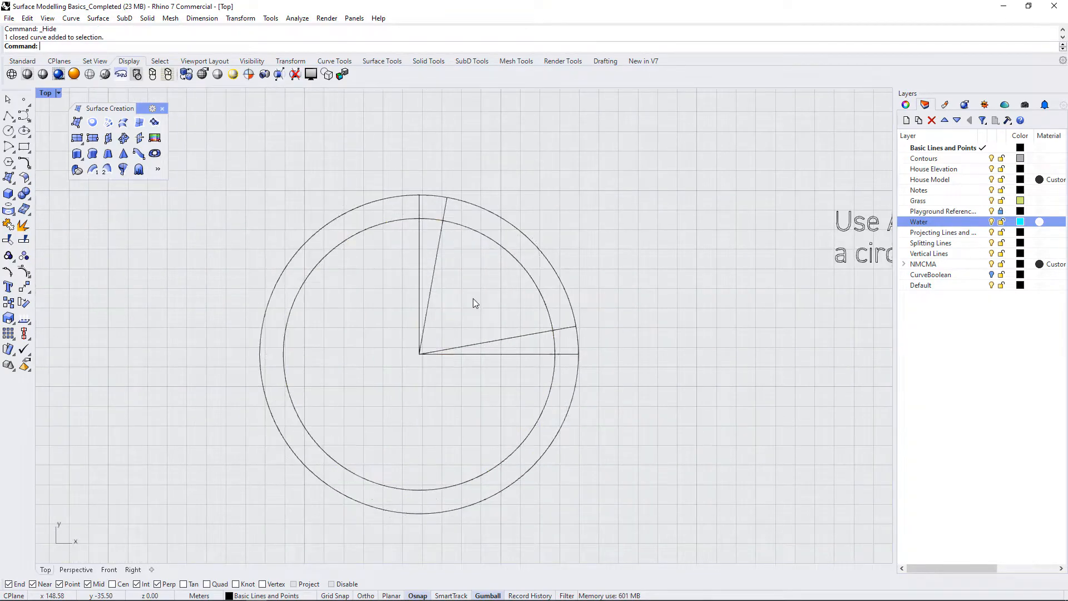
left_click(434, 259)
left_click(512, 339)
left_click(486, 374)
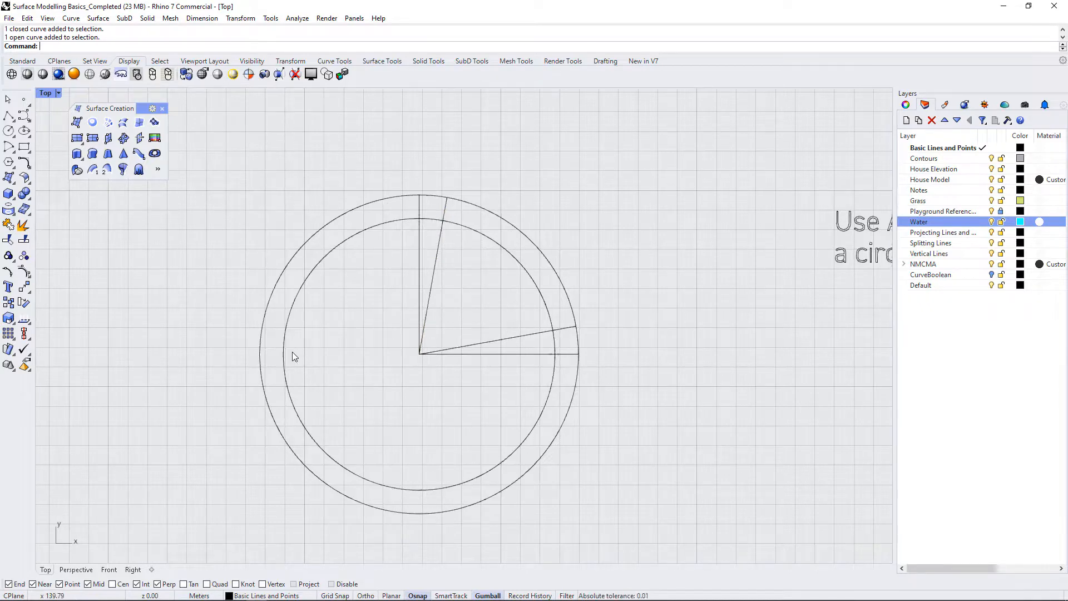
- Split the inner guide circle using the two slanted radial lines as cutting objects
left_click(455, 228)
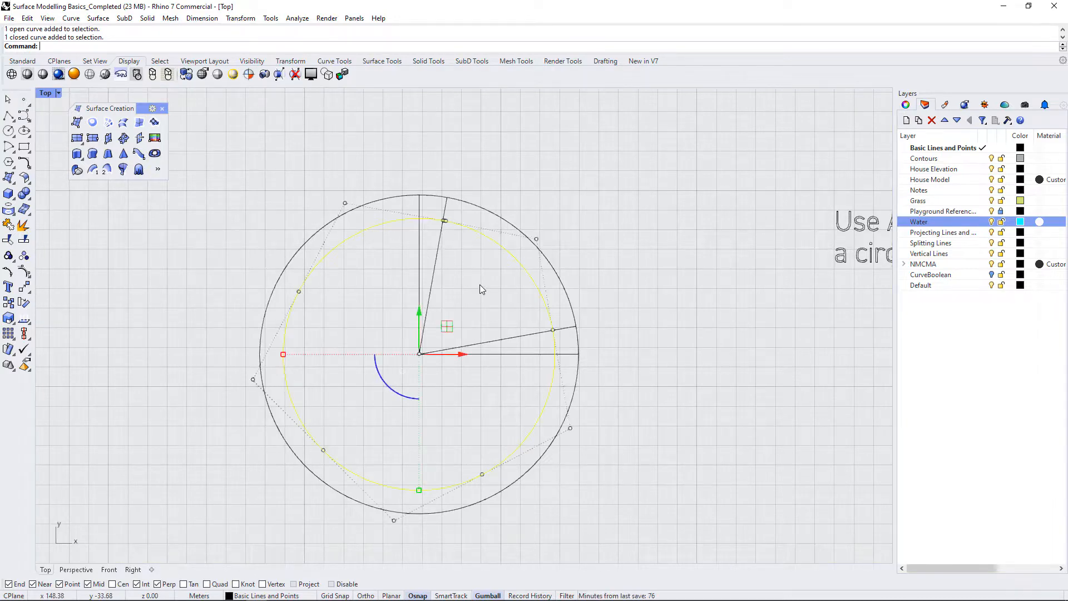
type("SPlit")
key("Return")
left_click(438, 245)
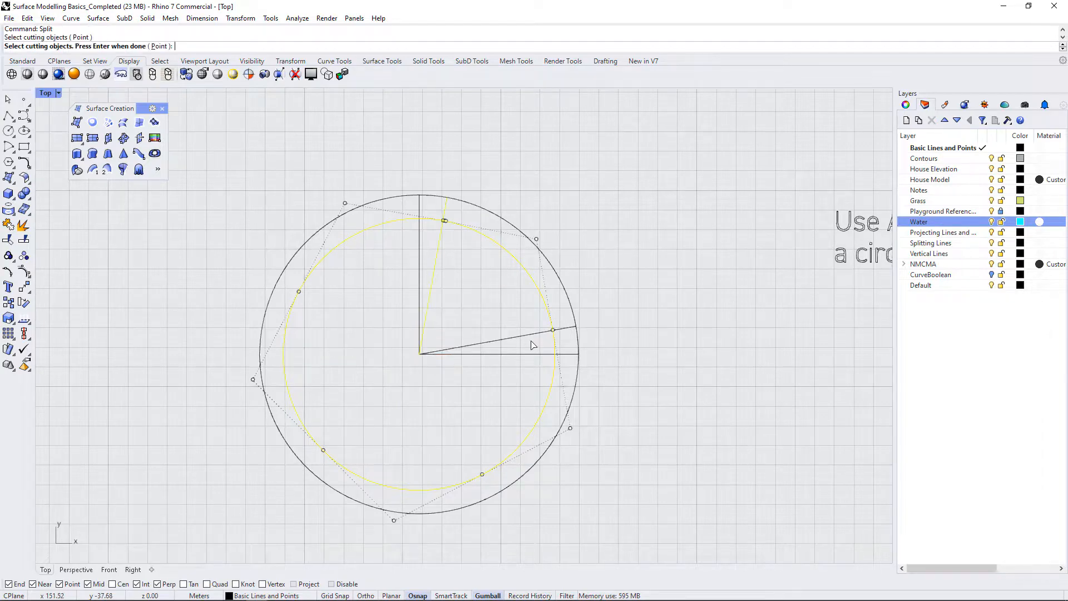
left_click(527, 335)
left_click(559, 364)
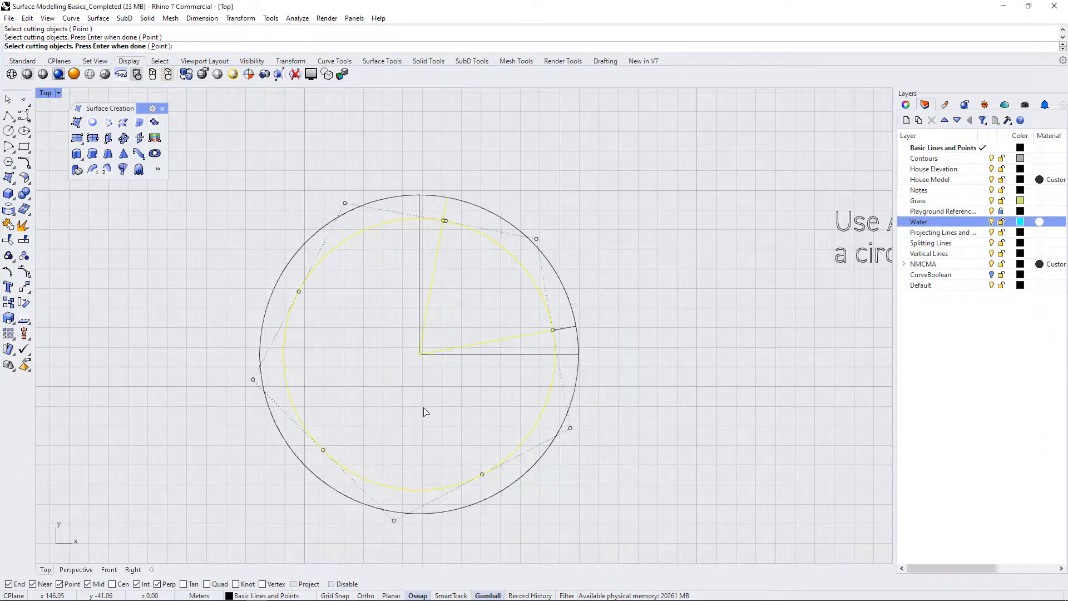
key("Return")
left_click(494, 301)
left_click(501, 242)
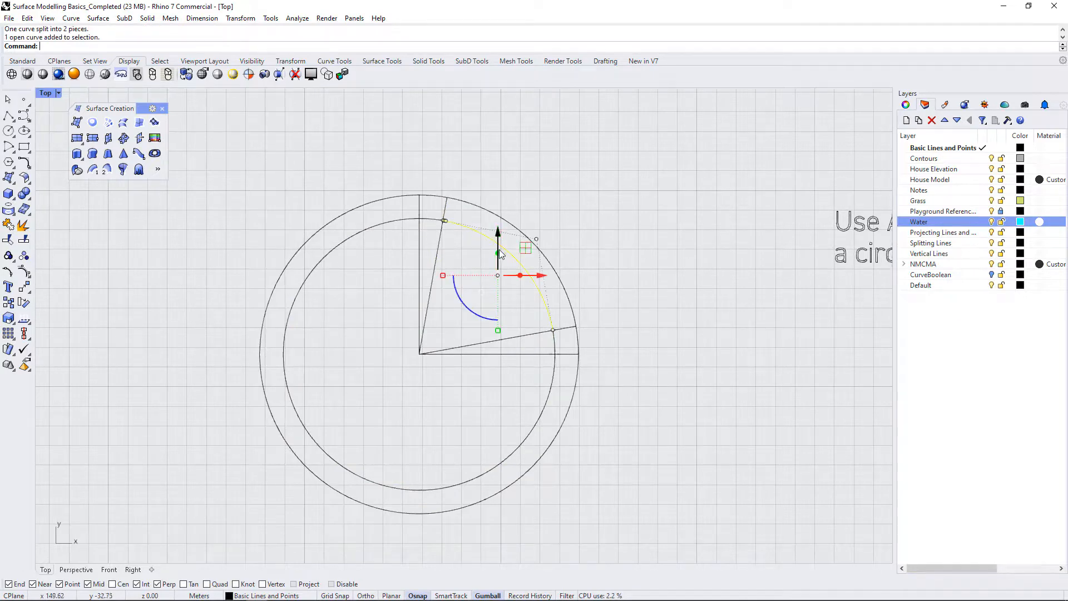
left_click(465, 202)
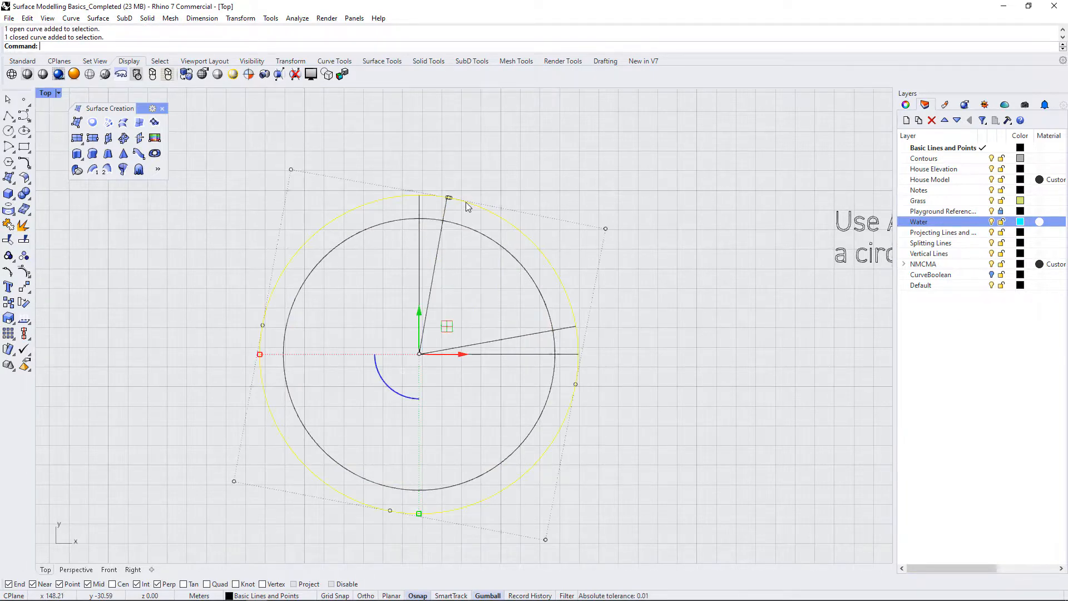
left_click(472, 252)
left_click(486, 239)
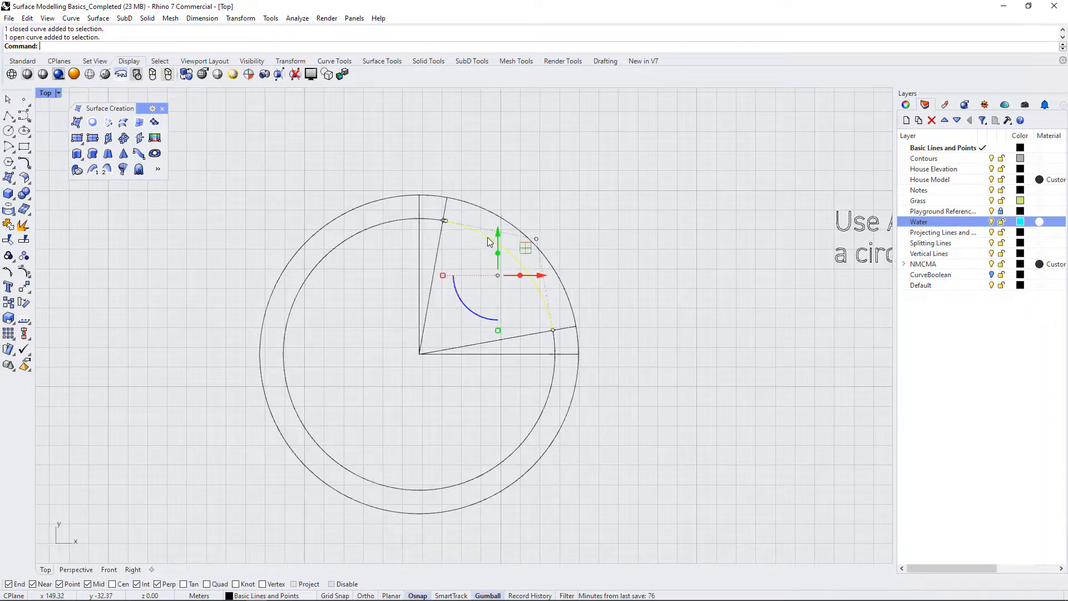
scroll(499, 202, "up", 4)
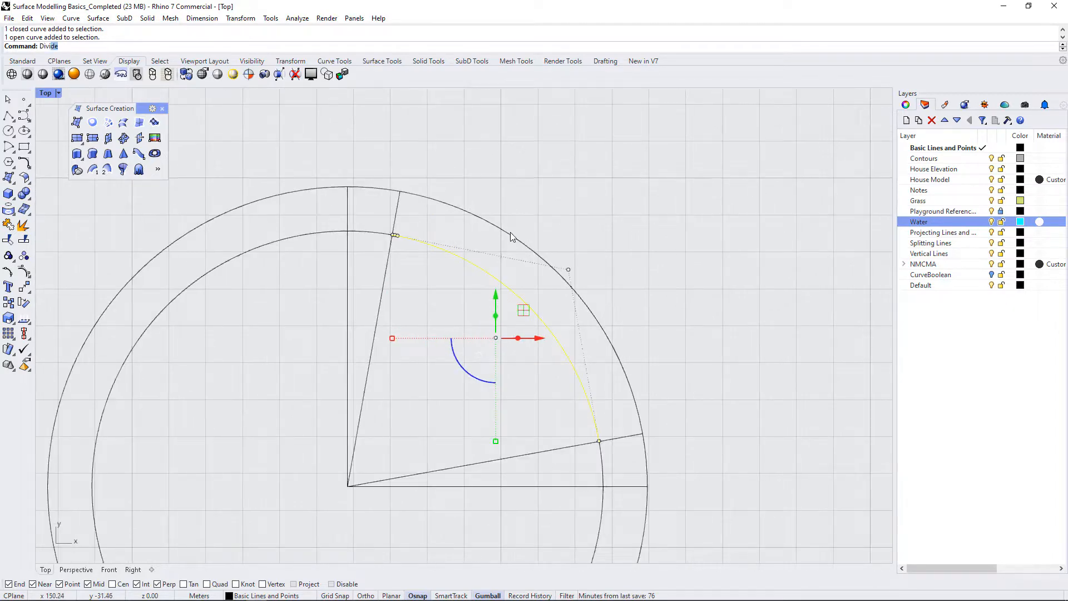
key("Return")
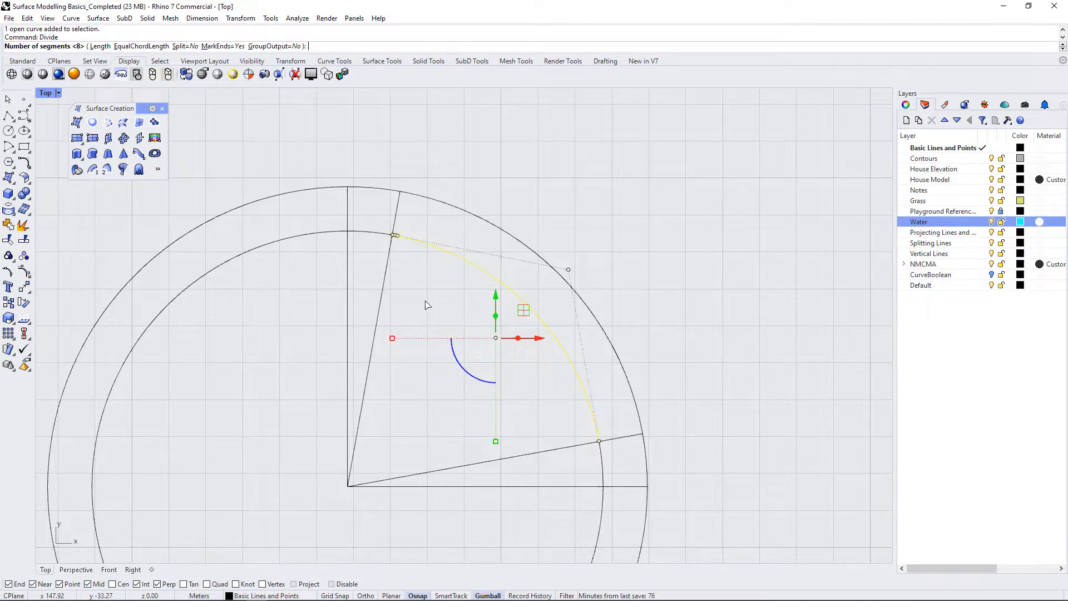
key("Escape")
key("Escape")
- Show only the hidden bench segment that lies between the two slanted radial lines
middle_click(415, 270)
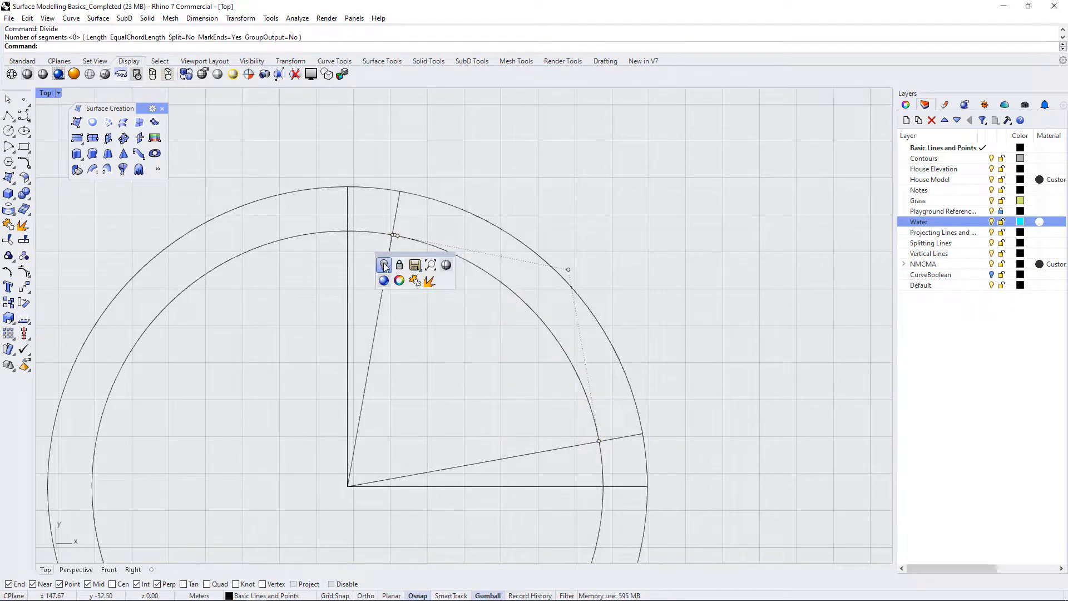
left_click(387, 270)
left_click(416, 285)
left_click(422, 224)
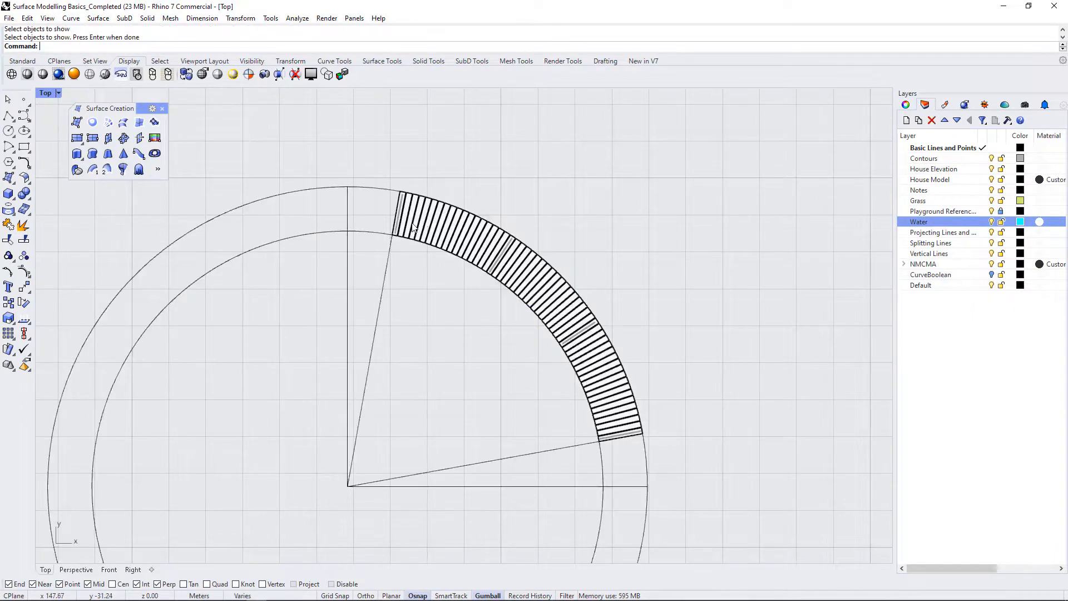
- Measure one plank plus its gap along the inner edge, from the second plank's near corner to the segment's end corner
scroll(393, 264, "up", 5)
scroll(392, 263, "up", 3)
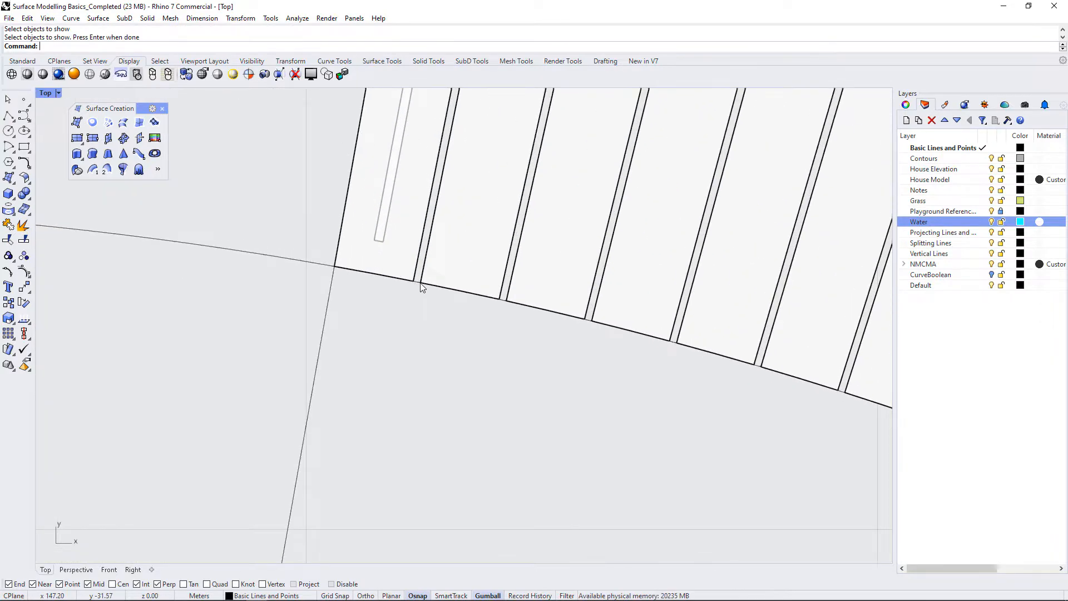
type("di")
key("Return")
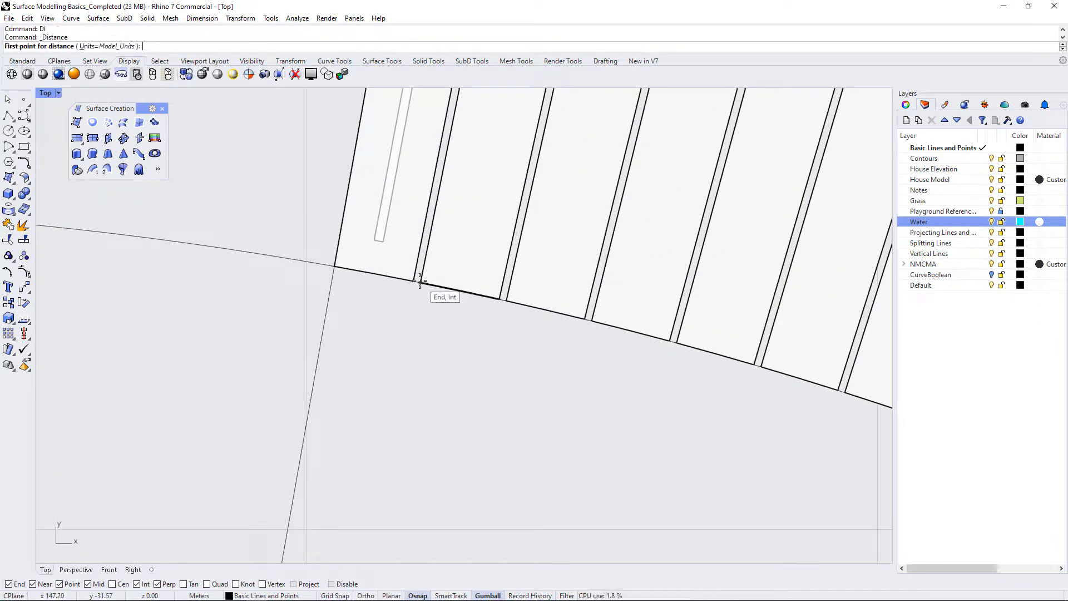
left_click(420, 282)
left_click(335, 267)
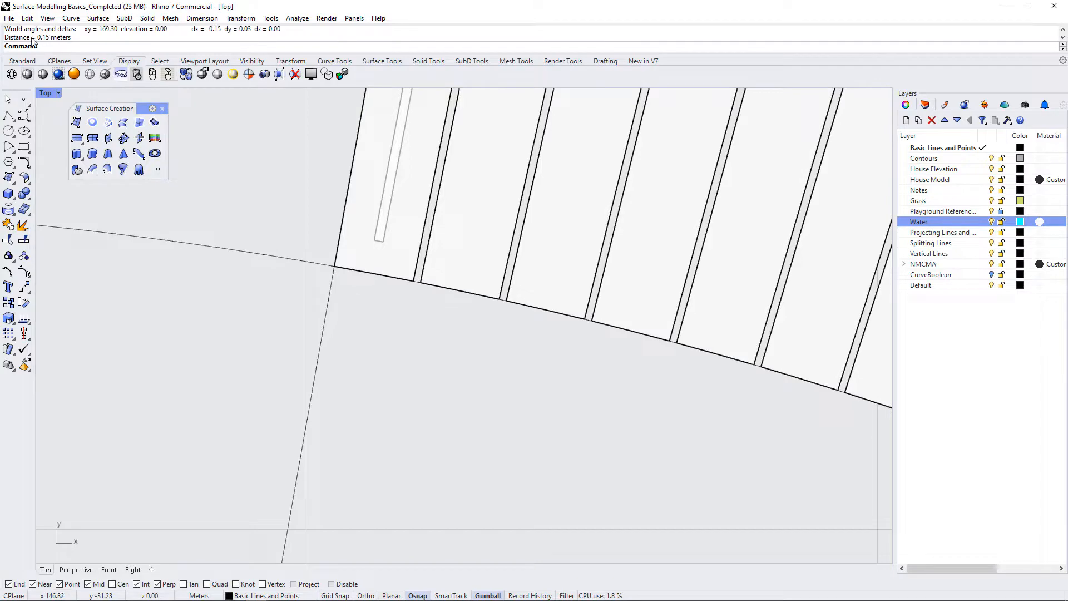
- Hide the bench segment between the slanted radial lines again
scroll(414, 299, "down", 10)
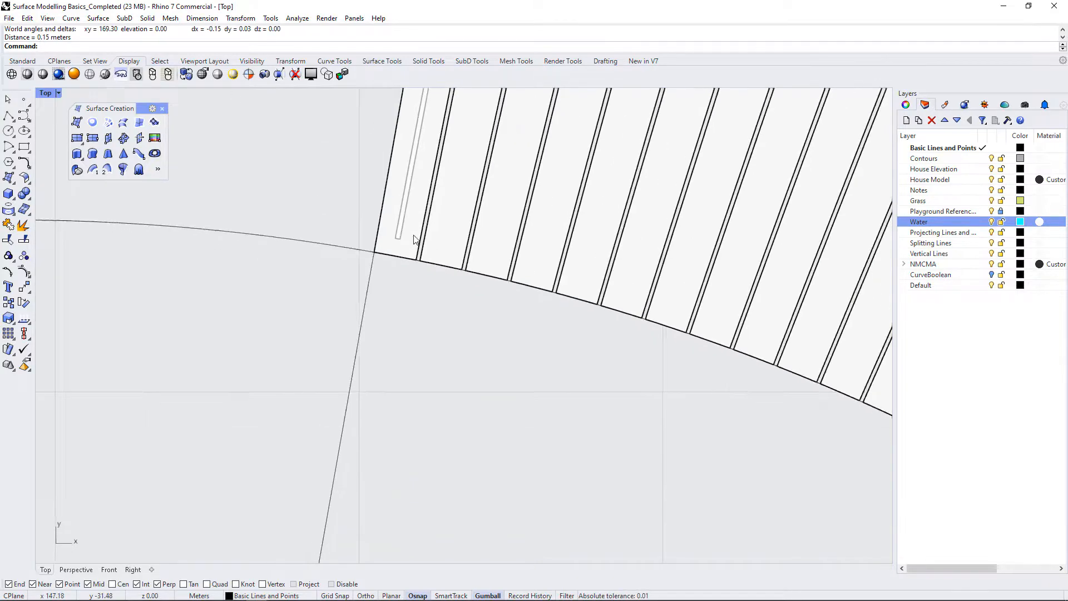
left_click(517, 258)
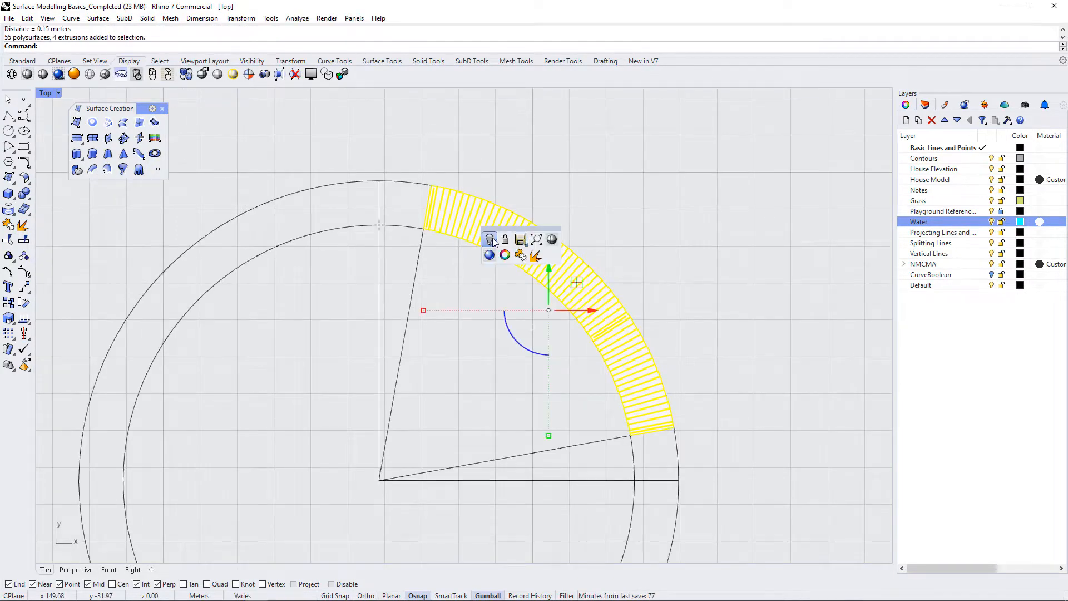
left_click(521, 240)
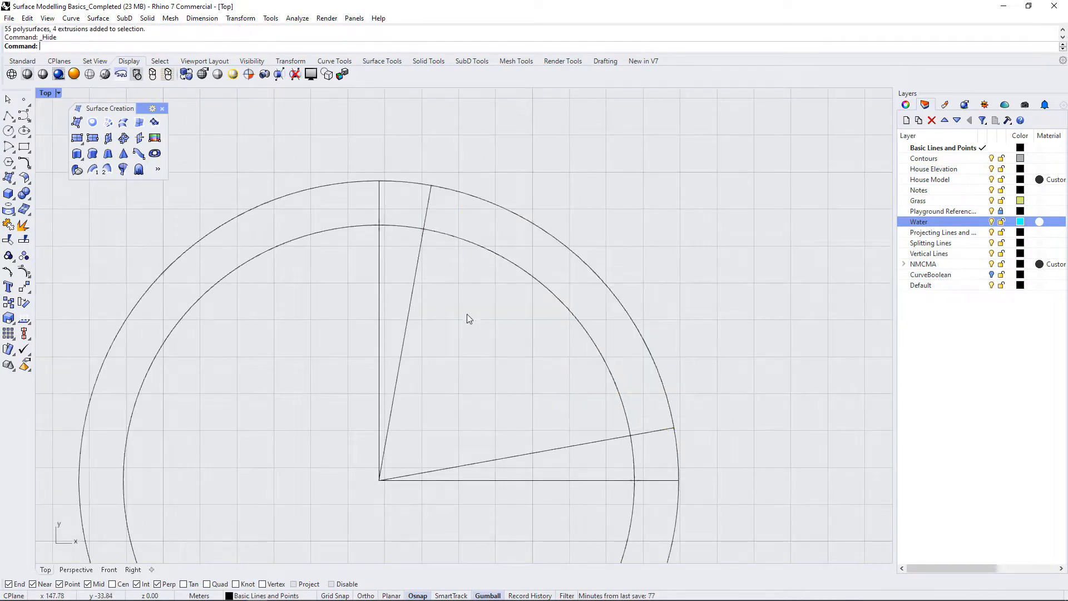
- Try dividing the inner arc between the slanted radial lines by length with 0.15 m segments
left_click(518, 269)
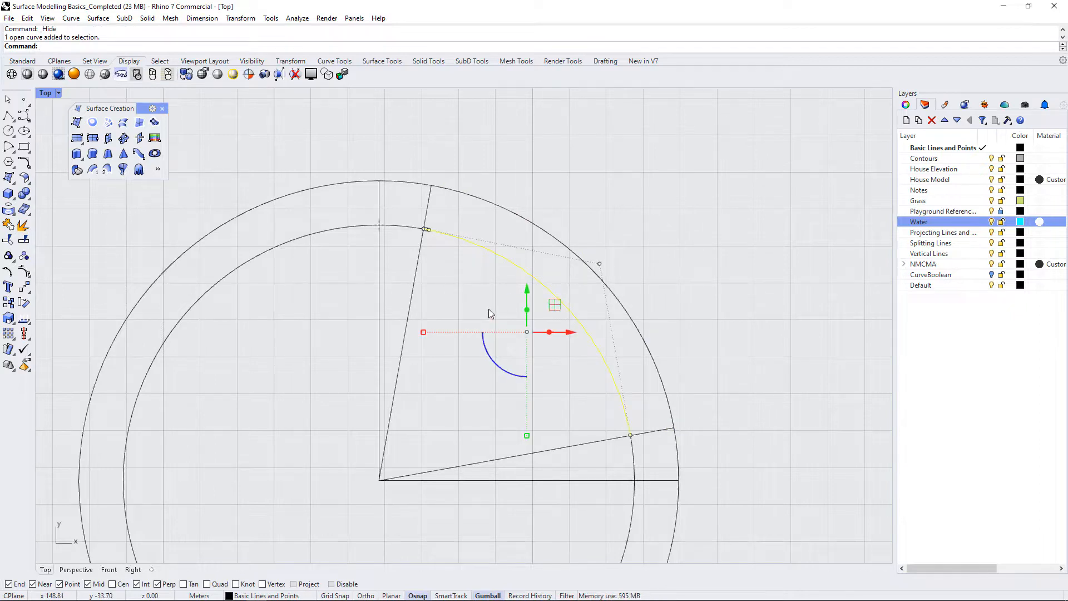
key("Return")
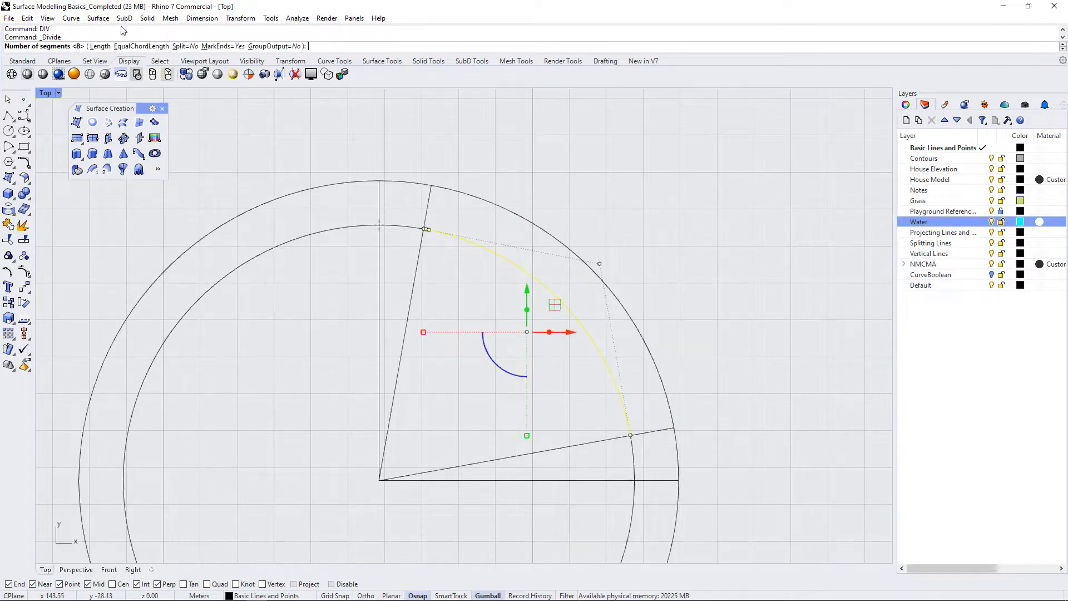
left_click(100, 46)
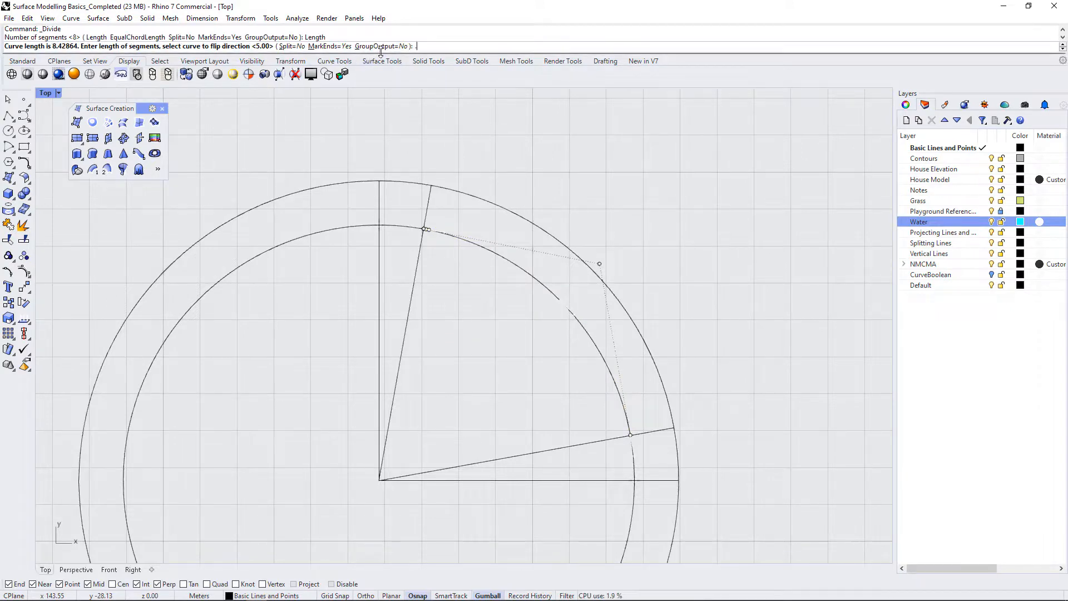
key("Return")
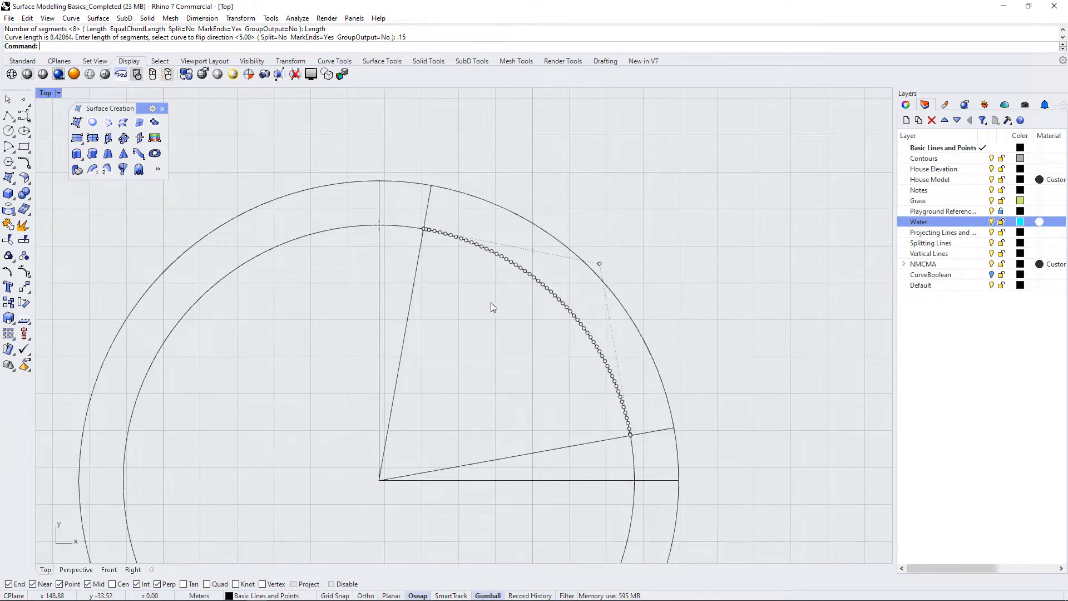
key("ctrl+z")
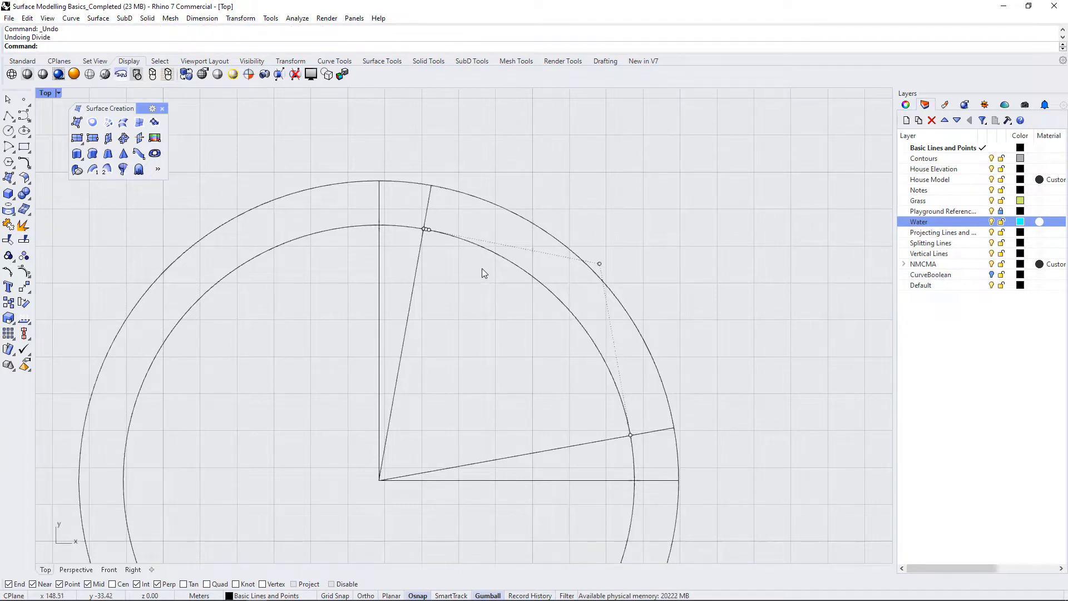
- Run Divide by length on the same inner arc to read its total curve length
left_click(486, 245)
left_click(549, 289)
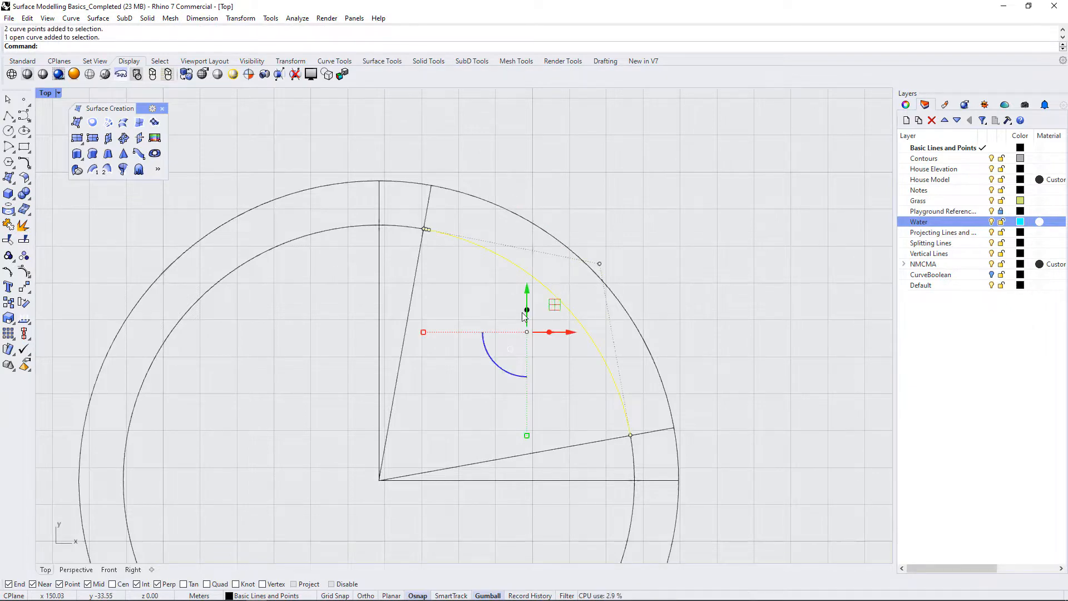
type("MEasure")
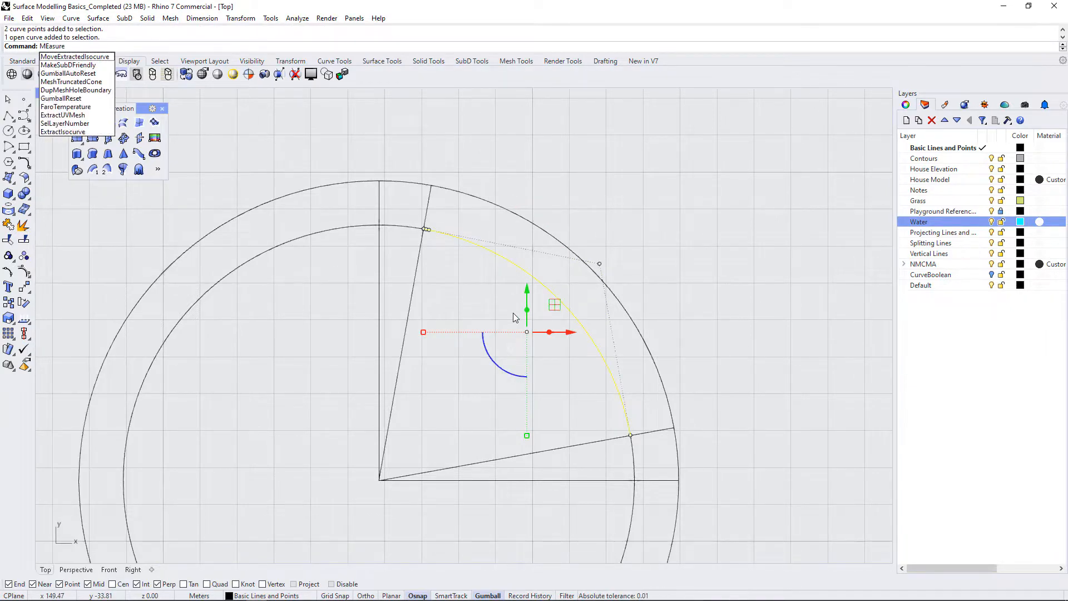
key("Return")
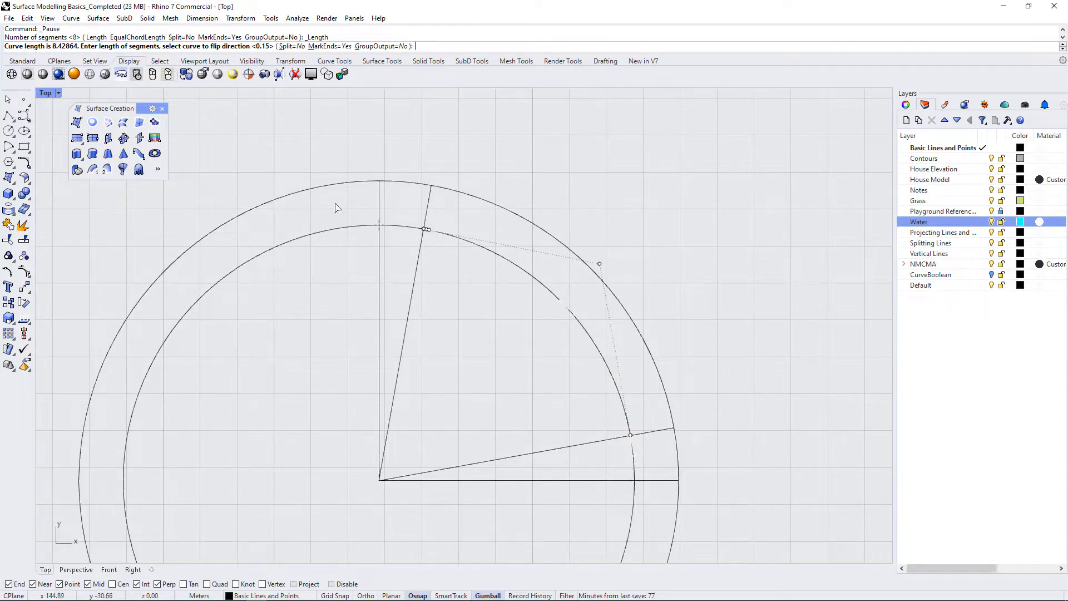
- Switch to Calculator and divide the inner arc's length, 8.43, by the 0.15 plank spacing
mouse_move(164, 597)
left_click(133, 592)
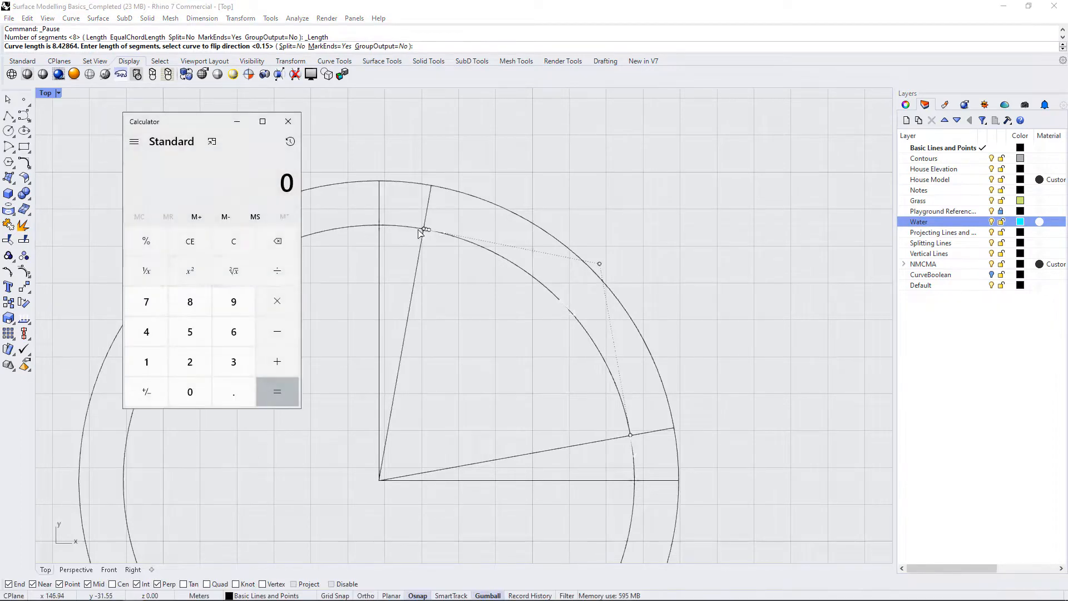
left_click(190, 303)
left_click(234, 389)
left_click(159, 330)
left_click(233, 361)
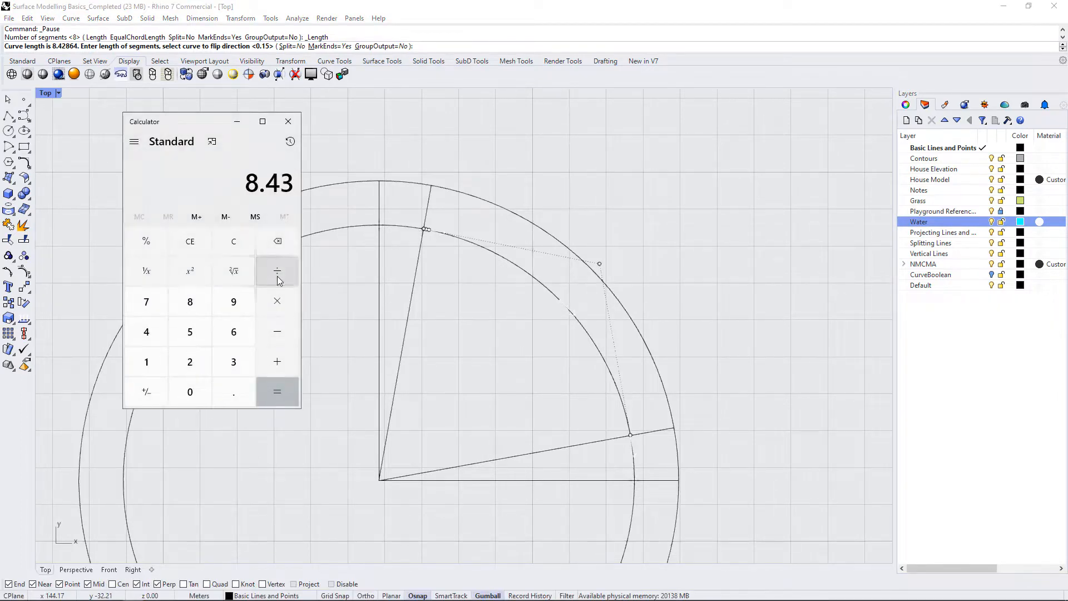
left_click(277, 271)
left_click(222, 392)
left_click(146, 362)
left_click(189, 331)
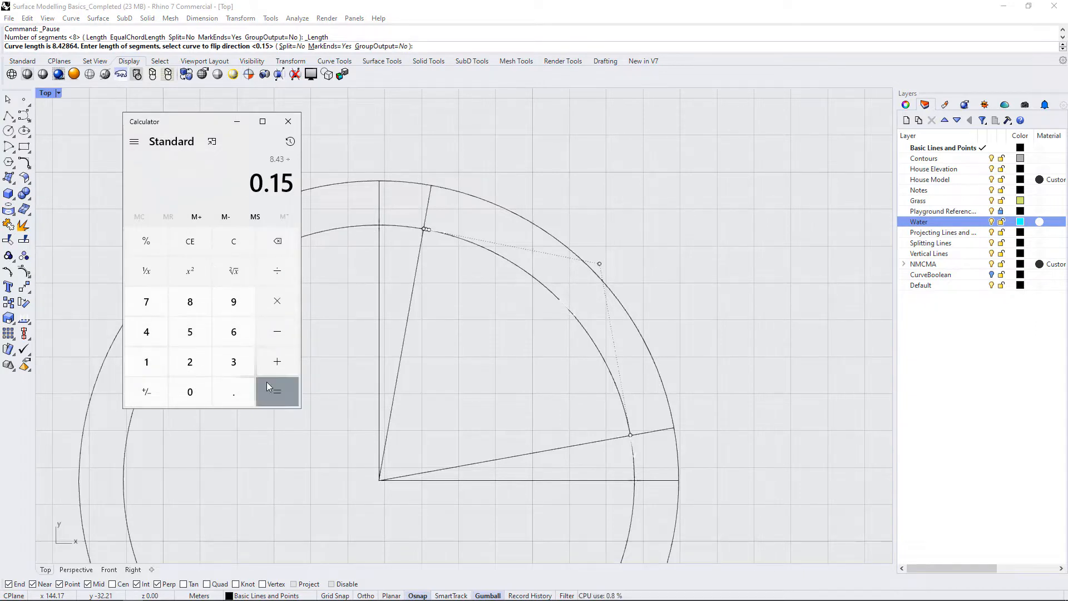
left_click(276, 391)
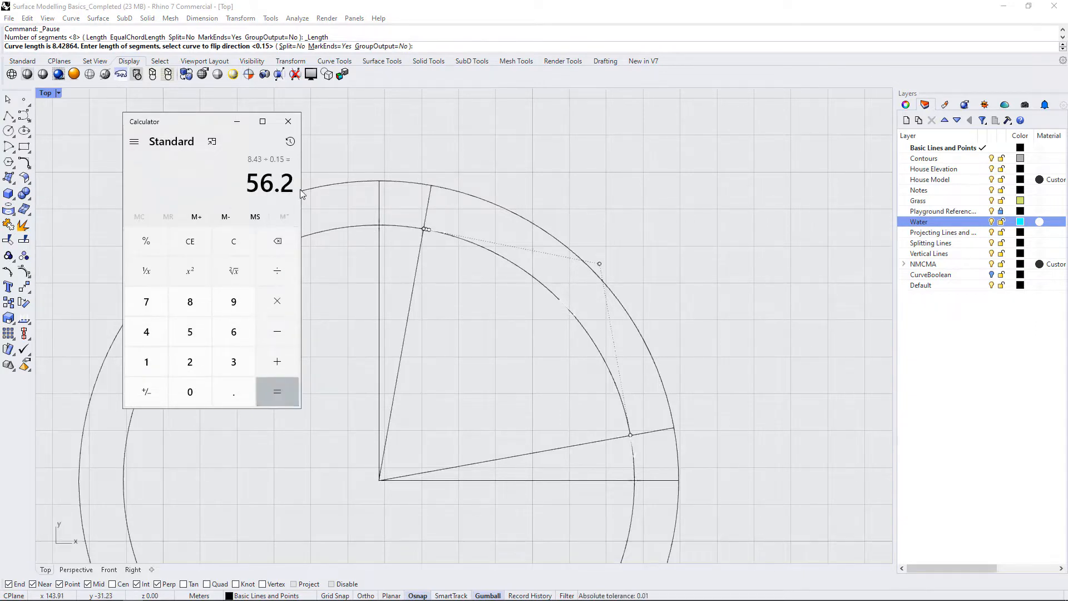
left_click(288, 121)
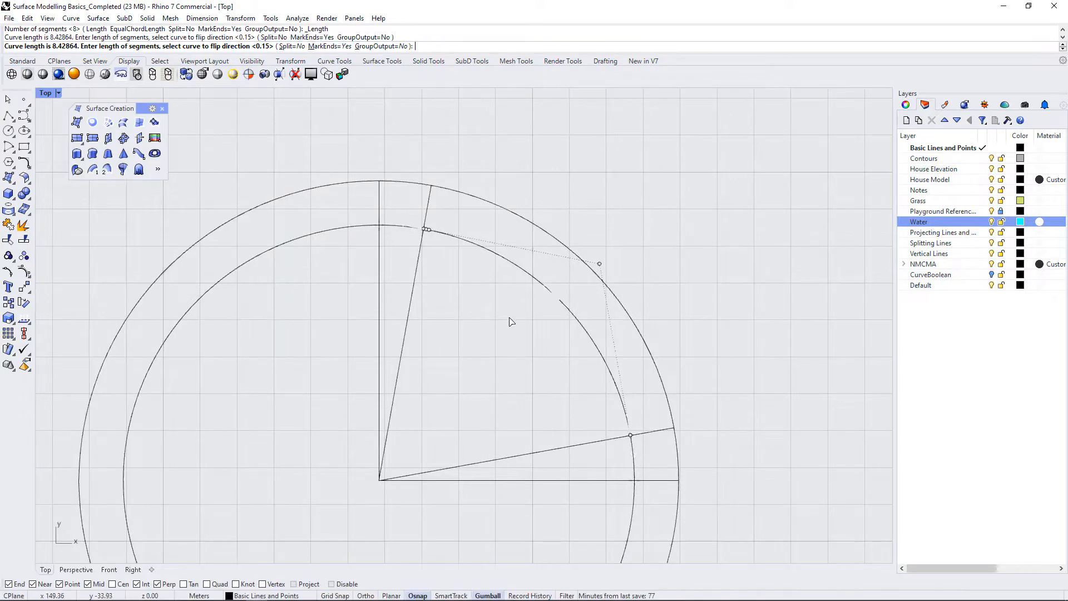
- Divide the inner arc between the slanted radial lines into 56 segments
key("Escape")
left_click(535, 268)
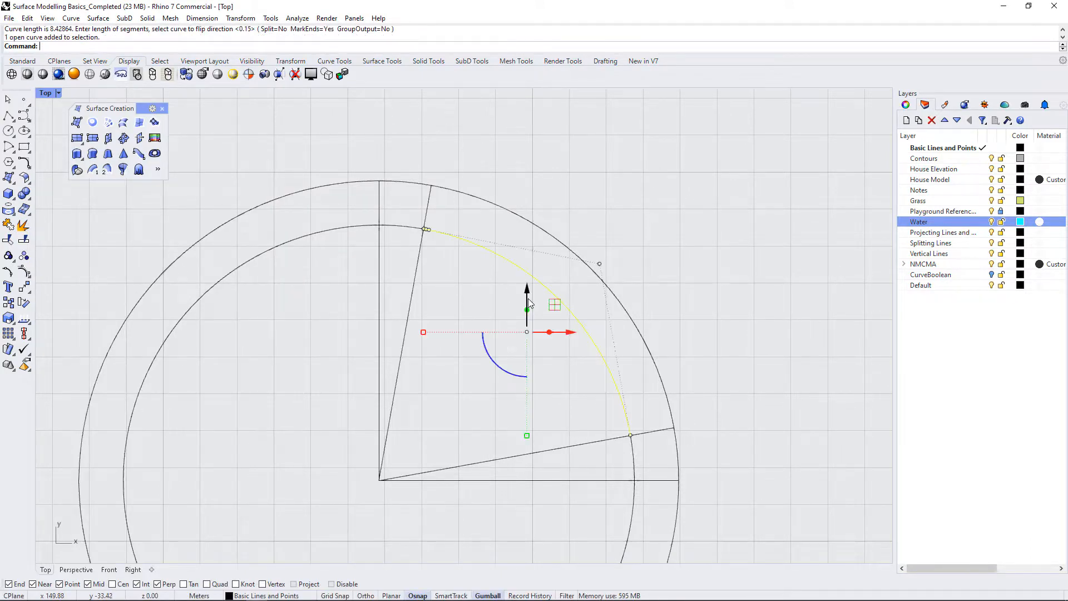
key("Return")
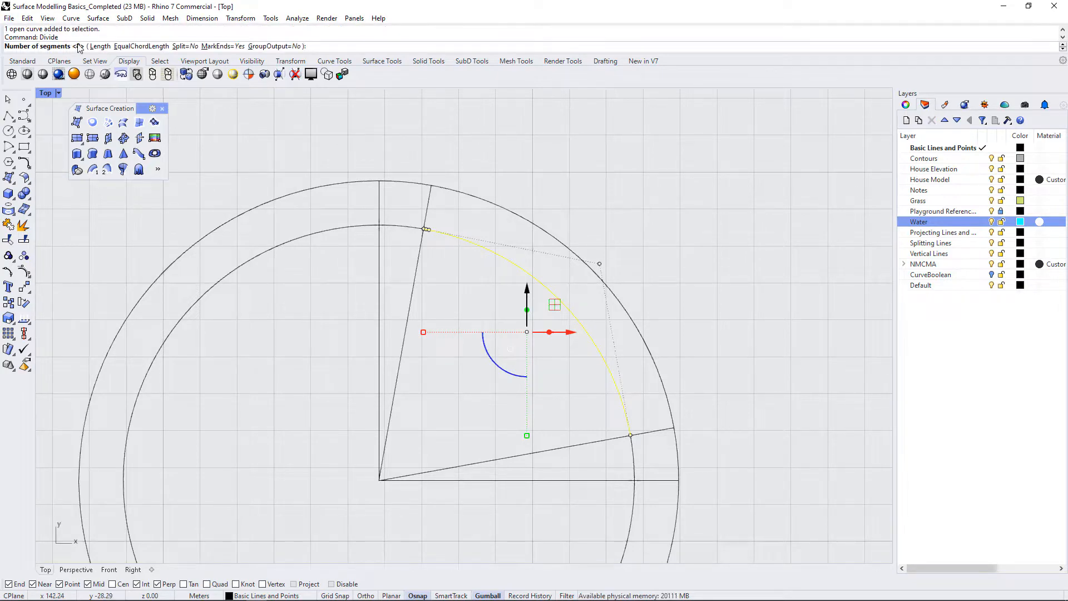
type("56")
key("Return")
key("Escape")
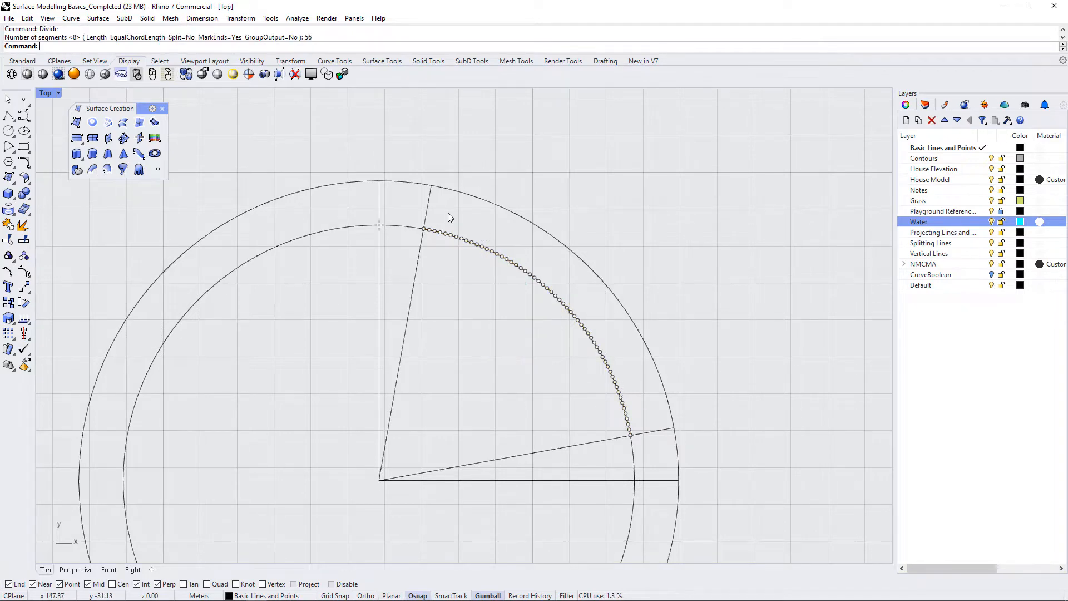
- Examine the division points along the inner arc, checking the spacing where it meets both slanted radial lines
scroll(449, 217, "up", 5)
scroll(389, 244, "down", 5)
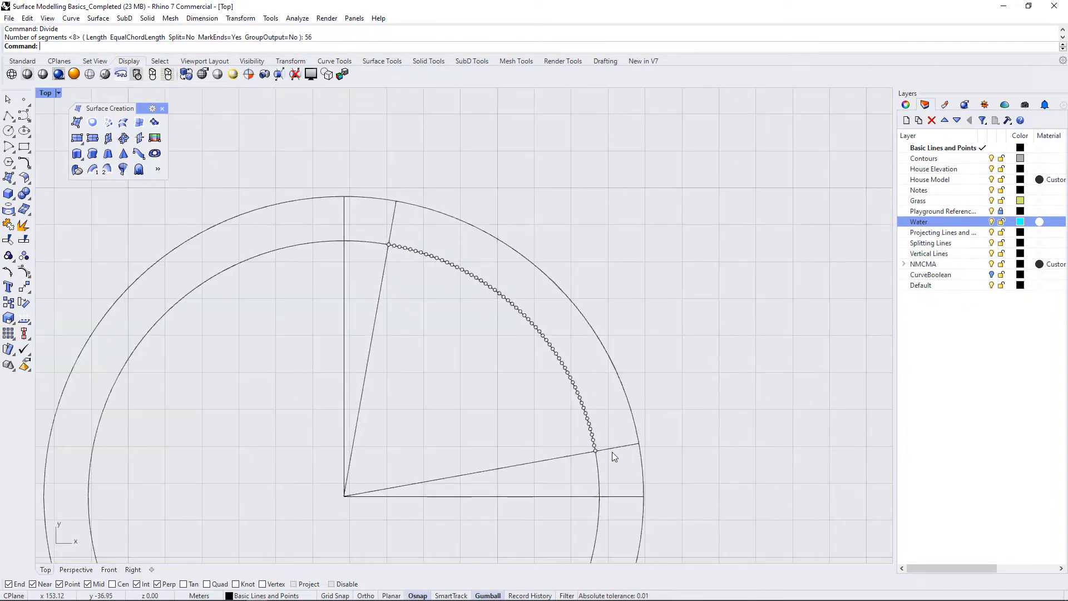
scroll(611, 452, "up", 6)
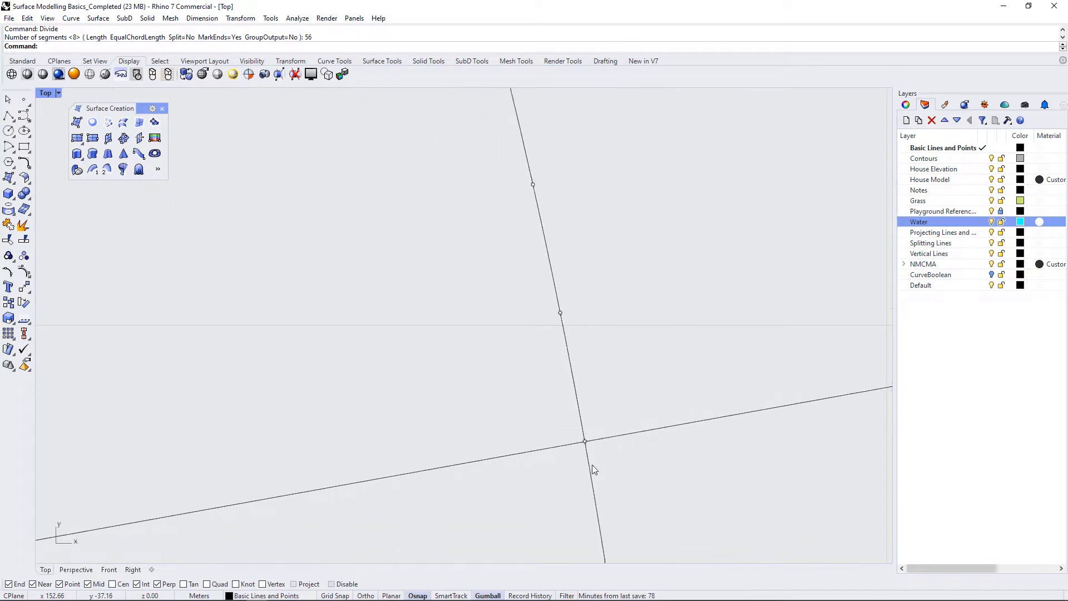
scroll(592, 465, "down", 3)
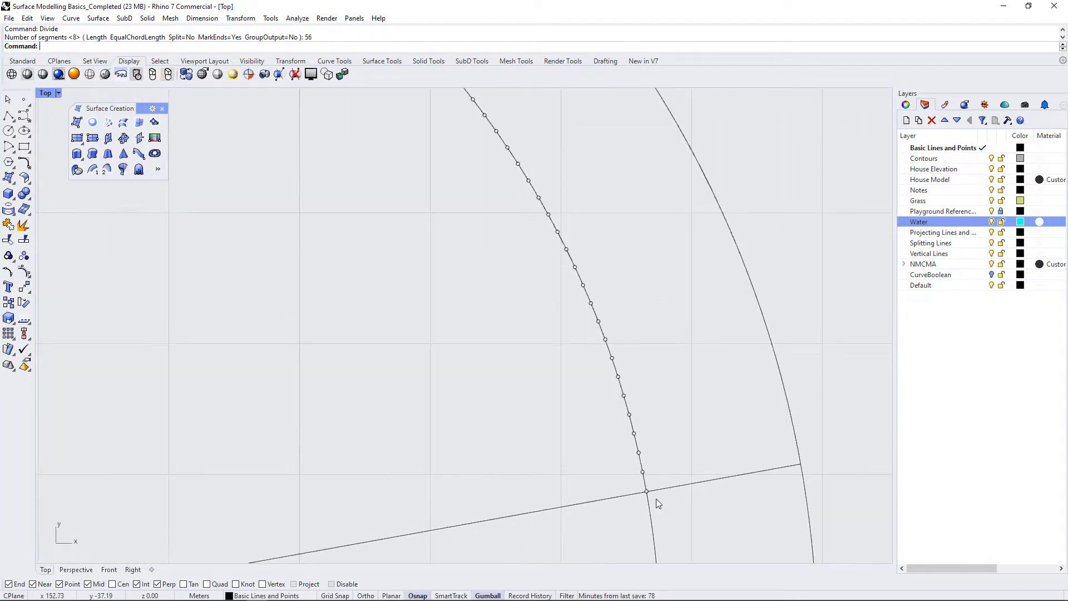
scroll(657, 502, "down", 3)
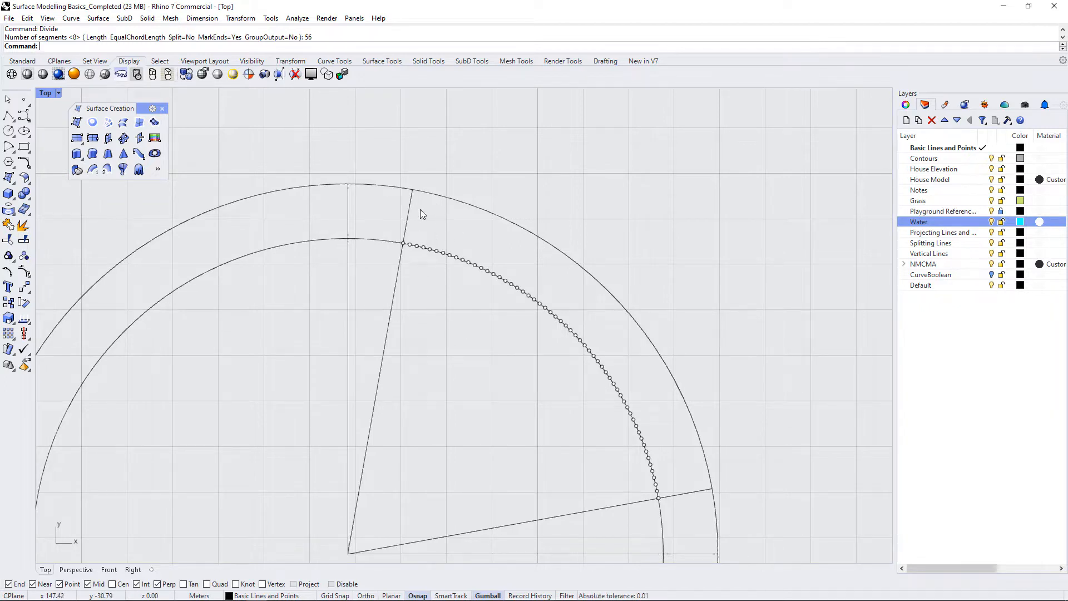
scroll(421, 211, "up", 5)
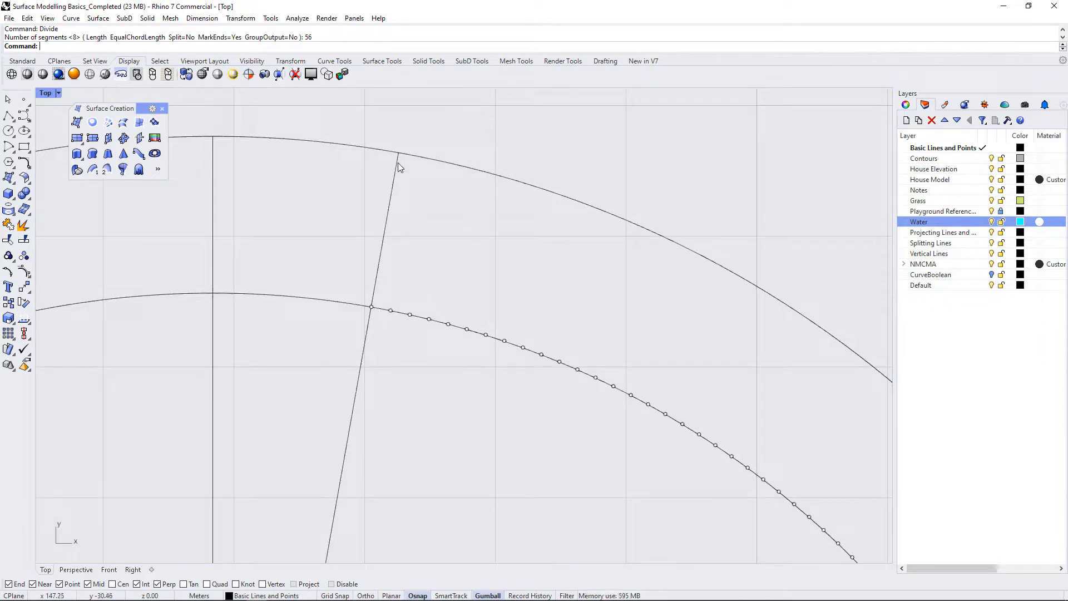
scroll(382, 310, "up", 8)
scroll(416, 429, "down", 4)
scroll(405, 367, "up", 4)
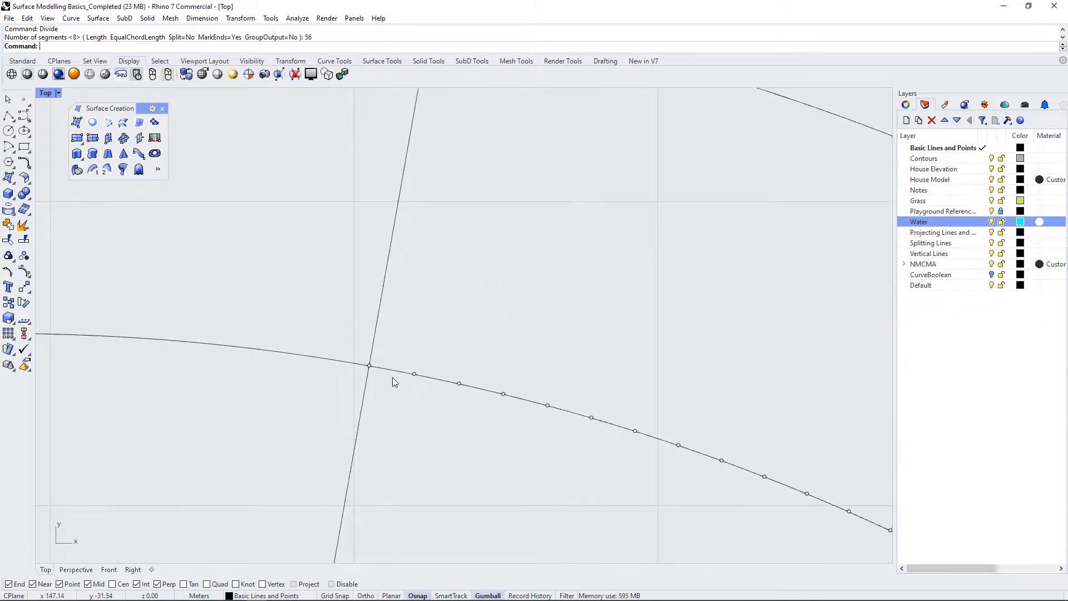
scroll(402, 375, "down", 2)
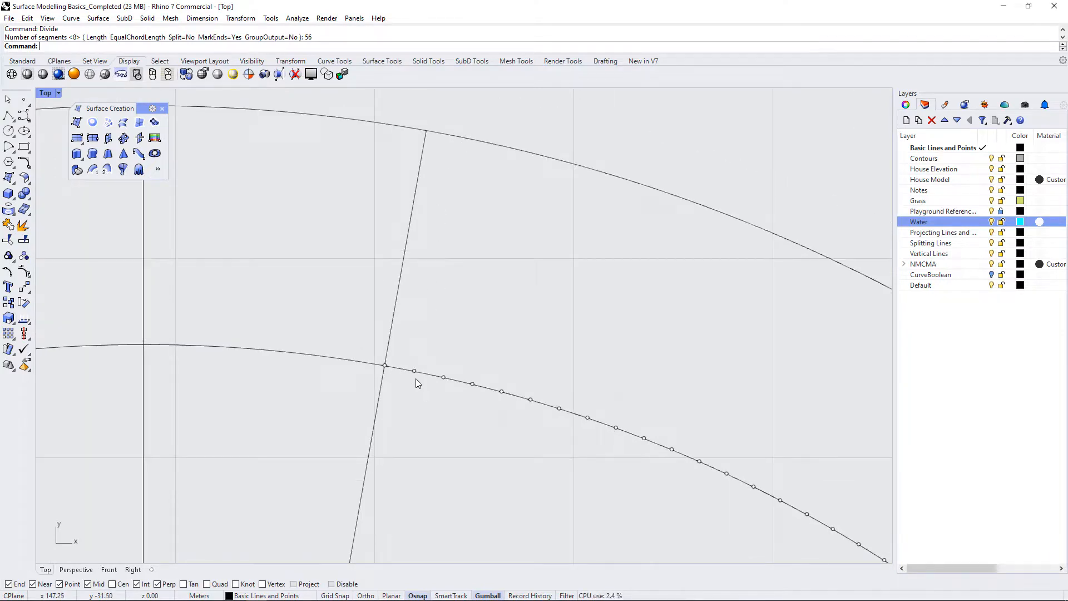
scroll(446, 218, "down", 3)
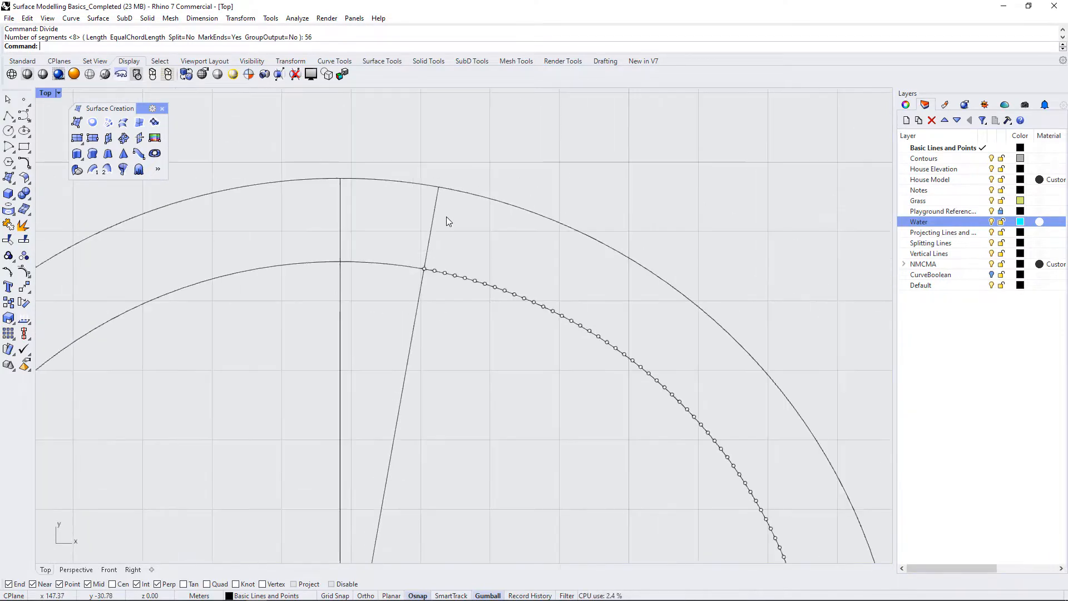
- Copy the steeper slanted radial line in place
left_click(420, 310)
scroll(418, 398, "down", 3)
scroll(408, 402, "up", 3)
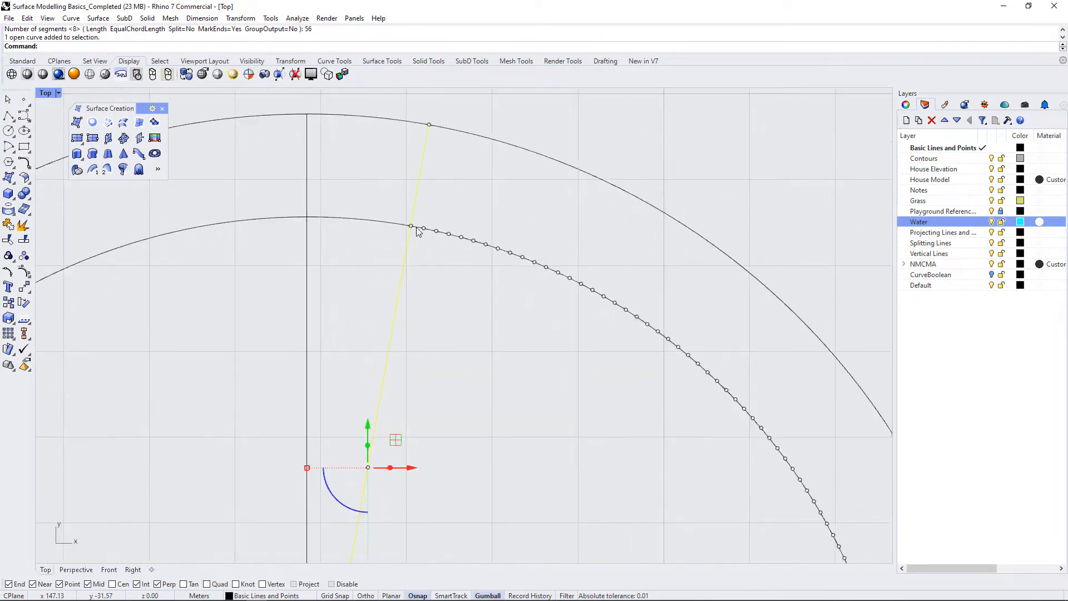
scroll(470, 212, "down", 3)
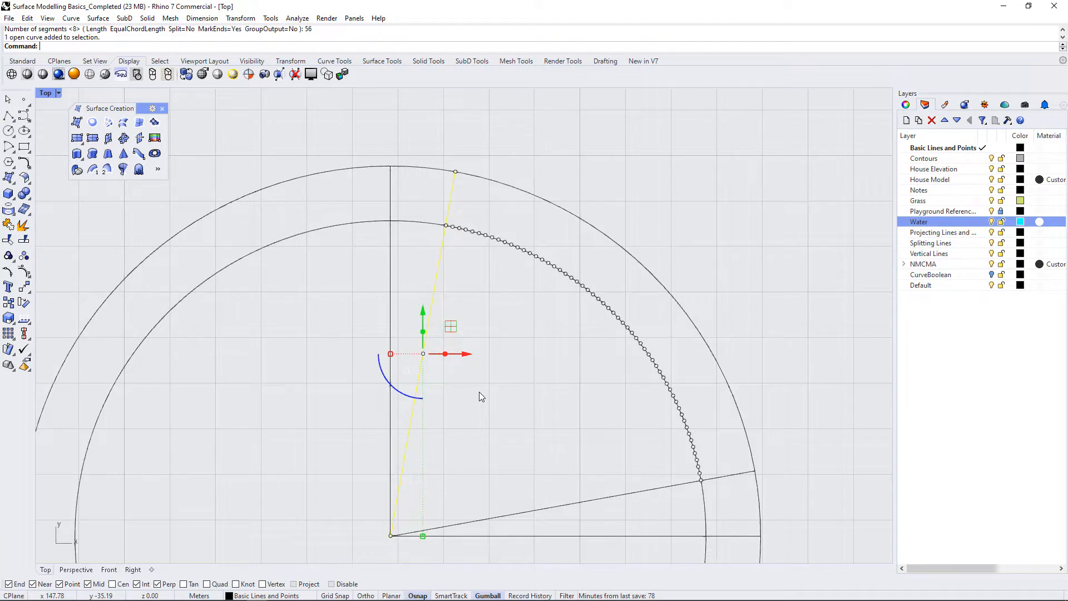
type("CO")
key("Return")
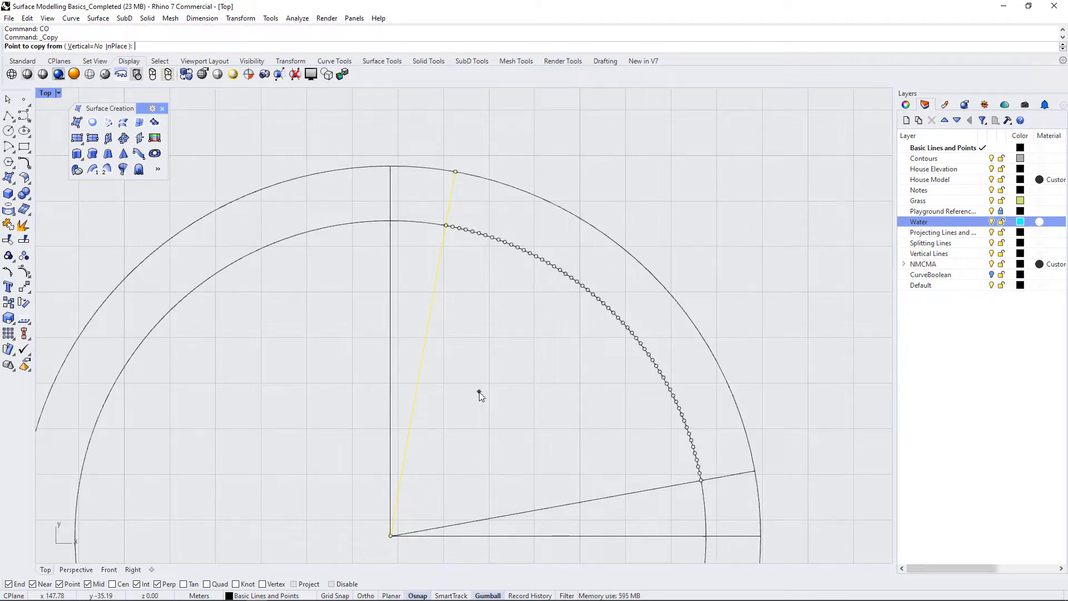
left_click(111, 46)
- Rotate one of the coincident radial lines about the circle centre, from its outer end to the second division point
type("R")
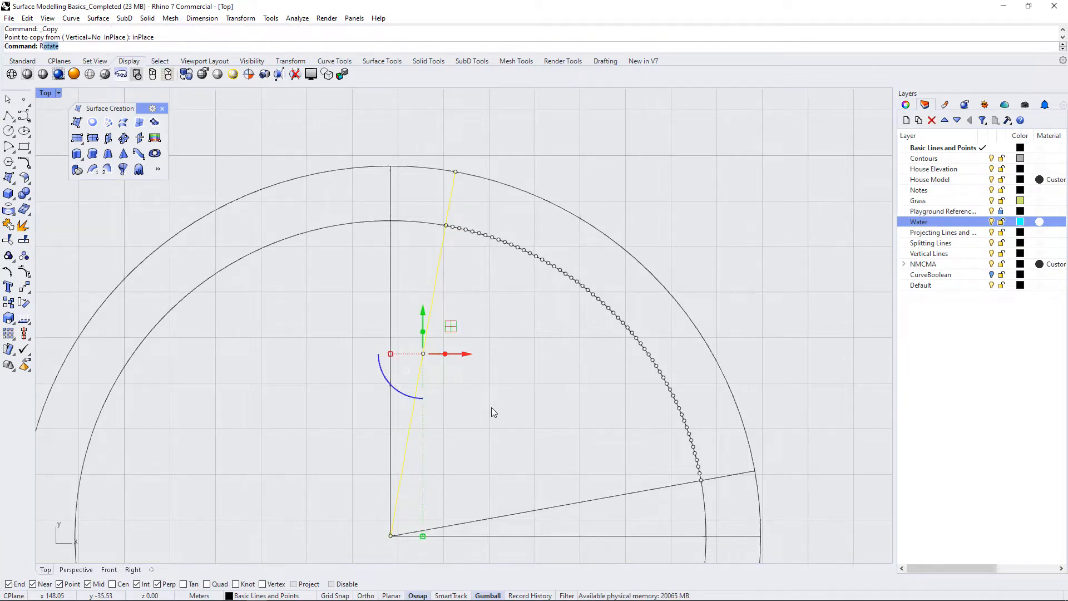
type("O")
key("Return")
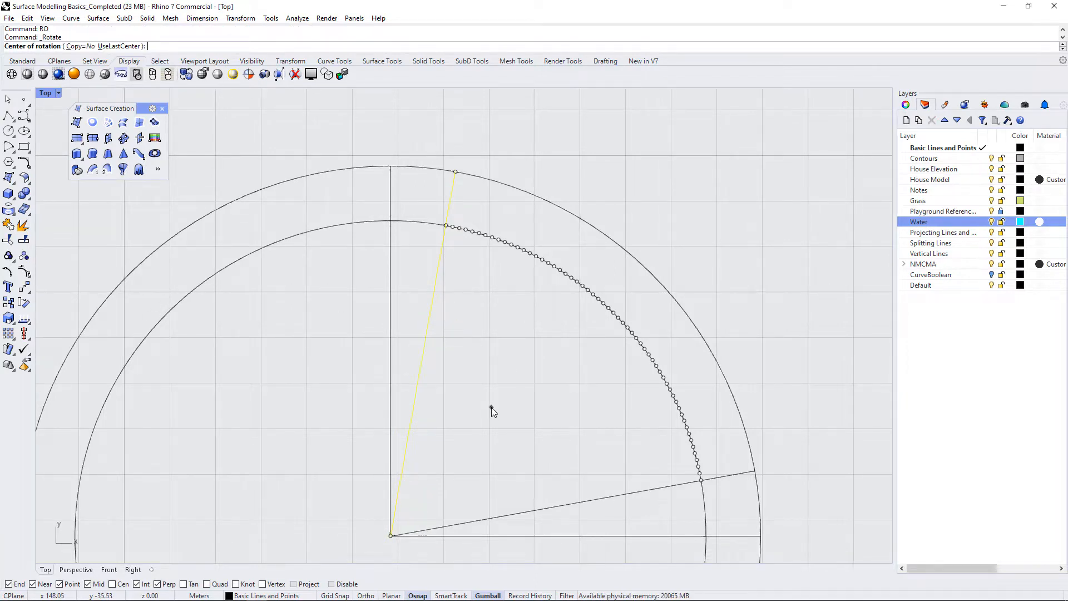
left_click(391, 535)
left_click(455, 172)
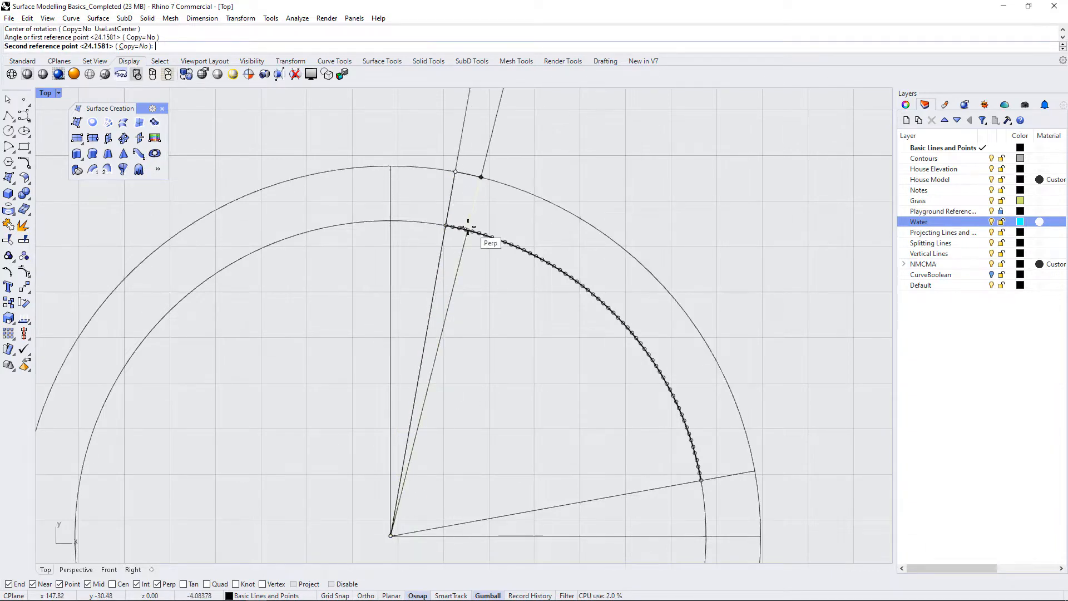
scroll(468, 227, "up", 5)
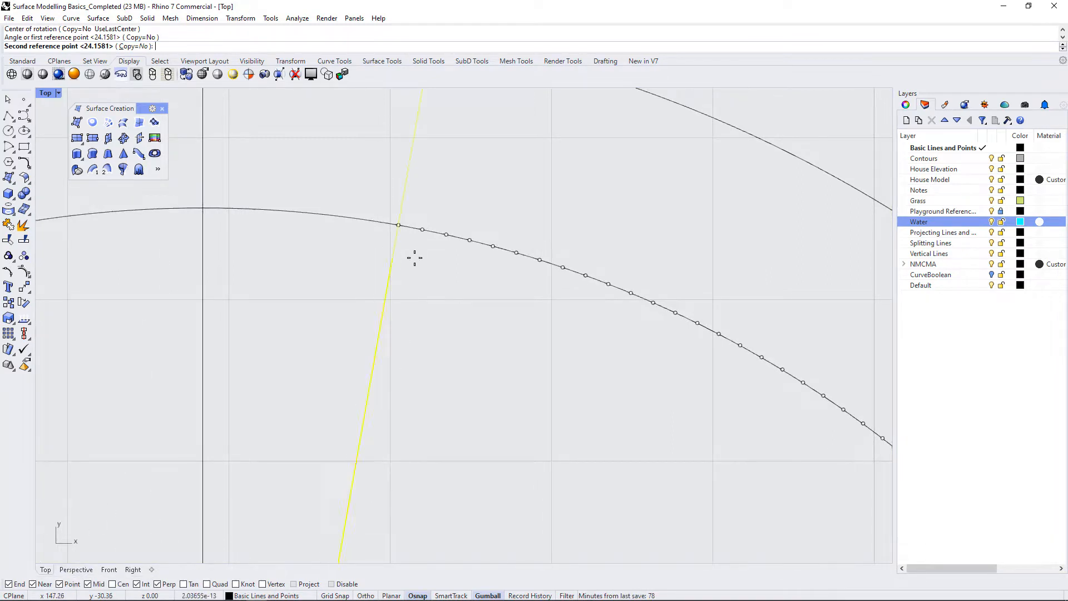
left_click(423, 229)
scroll(445, 331, "down", 3)
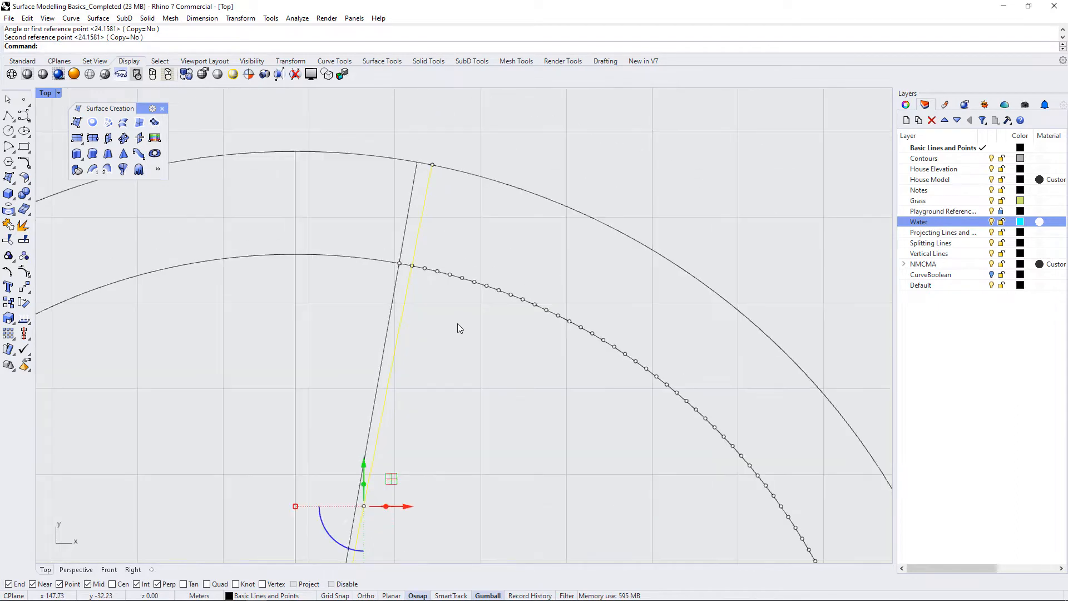
key("Escape")
- Measure the distance between the first two division points on the inner arc, between the two close radial lines
scroll(401, 236, "up", 2)
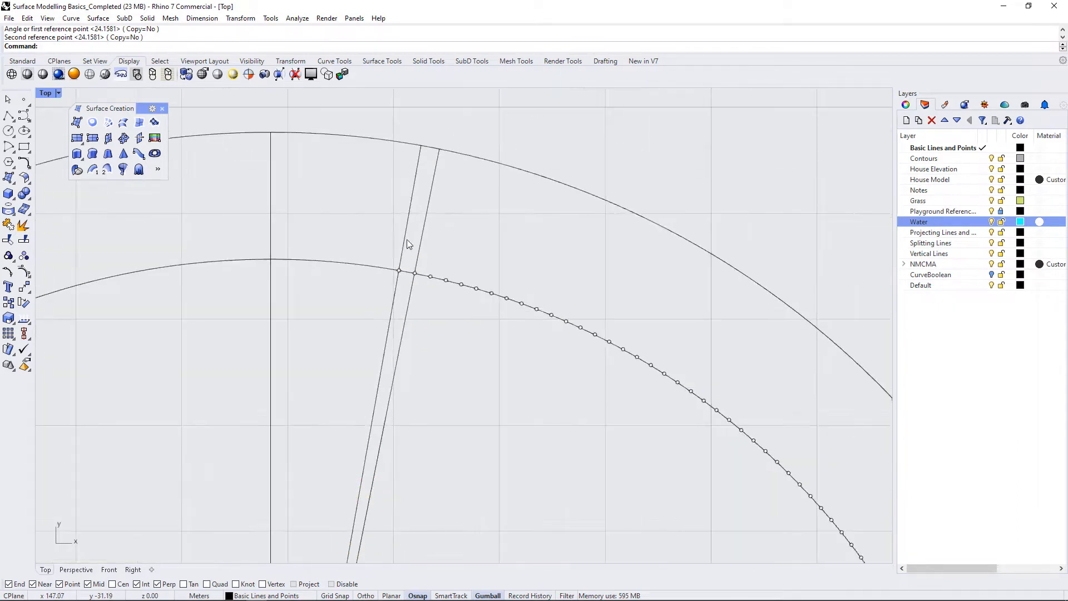
scroll(405, 283, "up", 5)
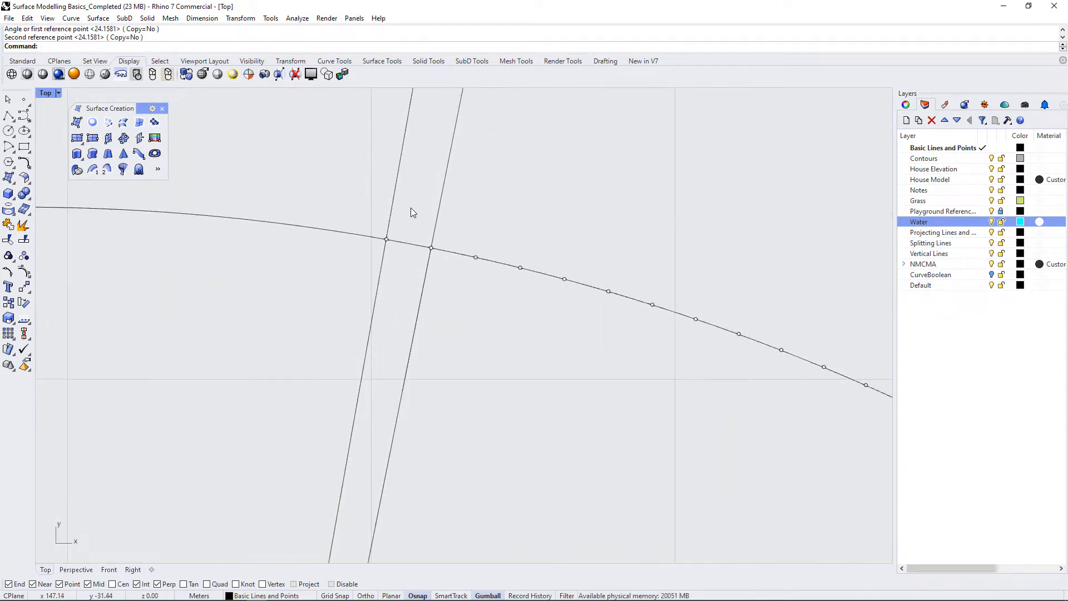
type("ist")
key("Return")
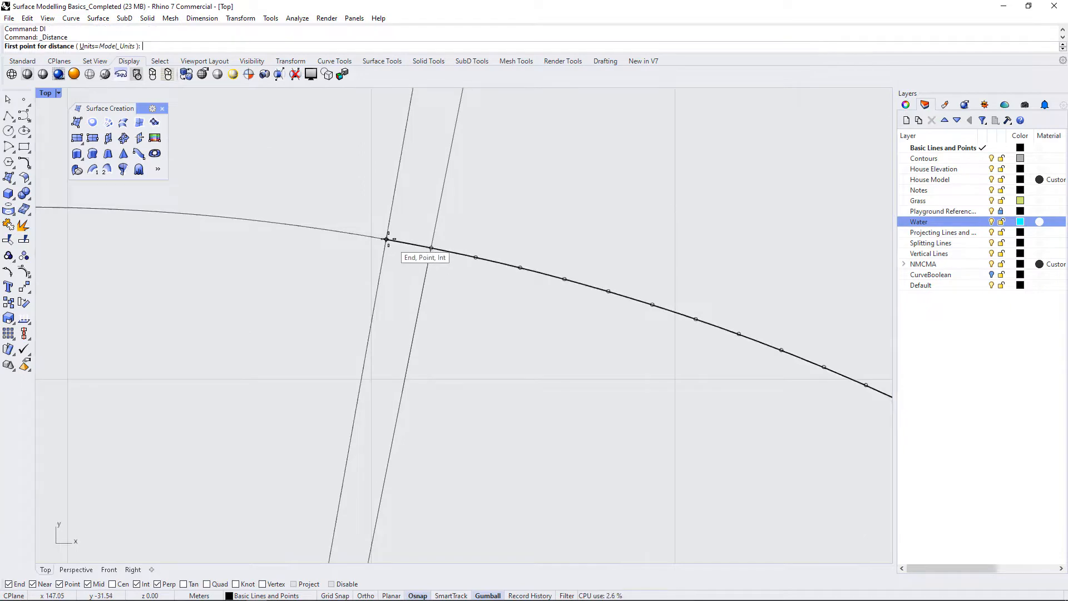
left_click(387, 239)
left_click(431, 248)
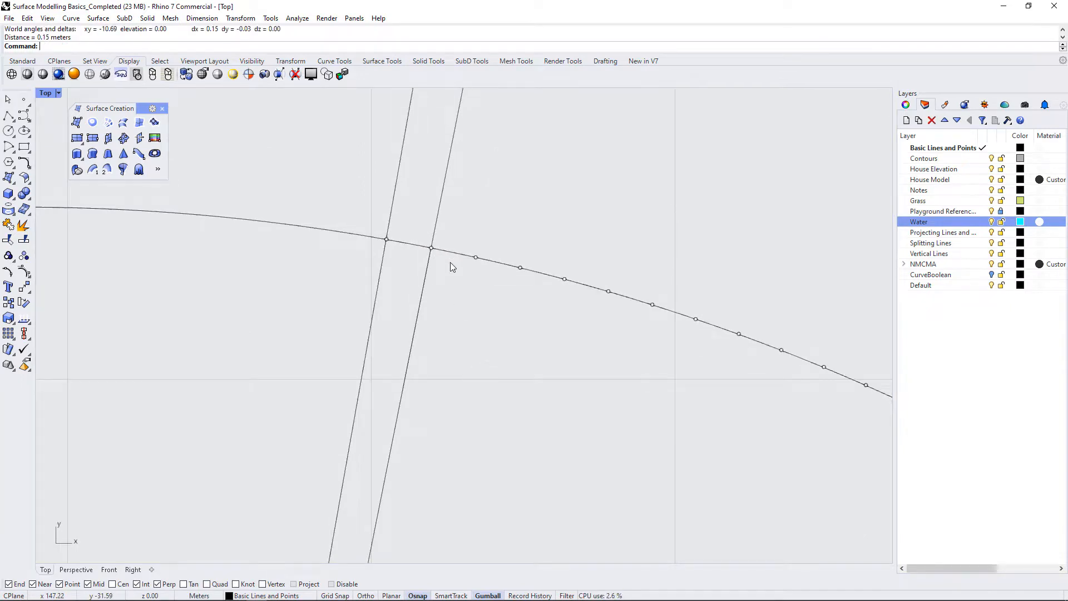
- Copy the second division point on the inner arc 0.01 m toward the first division point
scroll(483, 258, "down", 4)
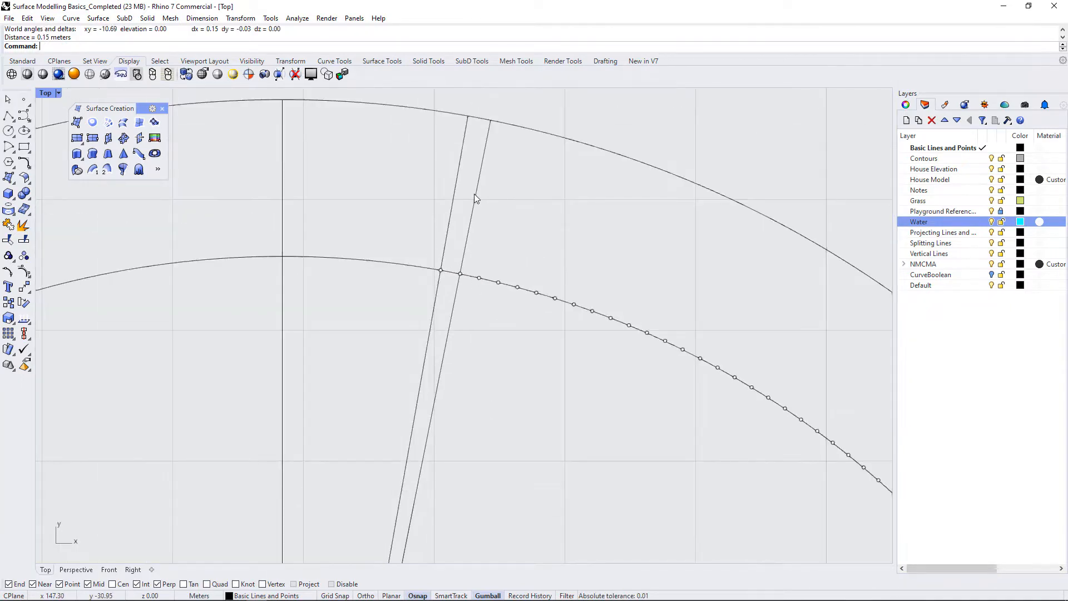
scroll(460, 265, "up", 5)
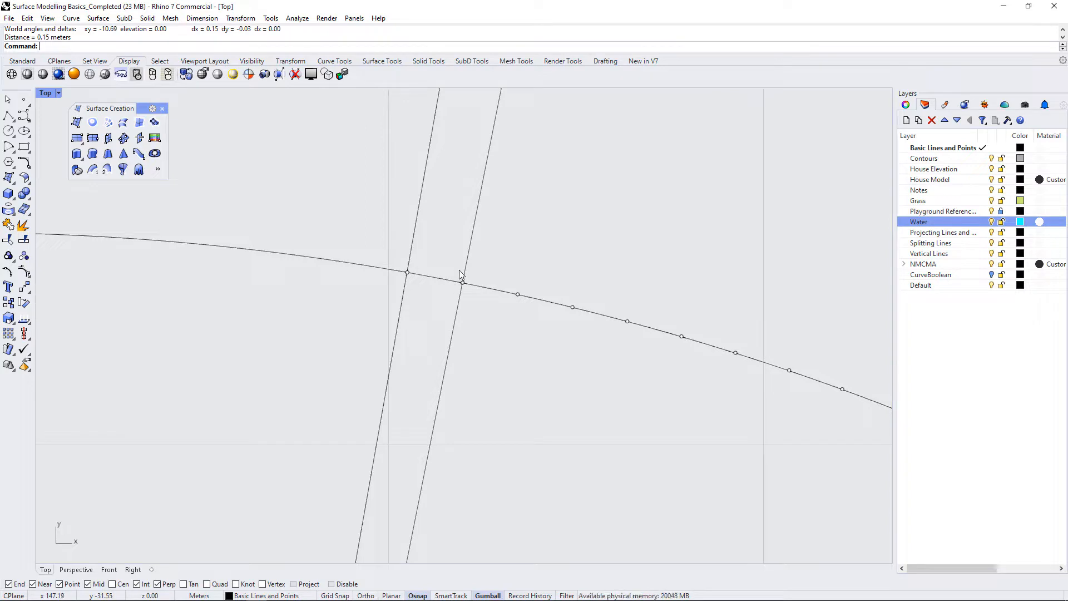
scroll(435, 263, "up", 5)
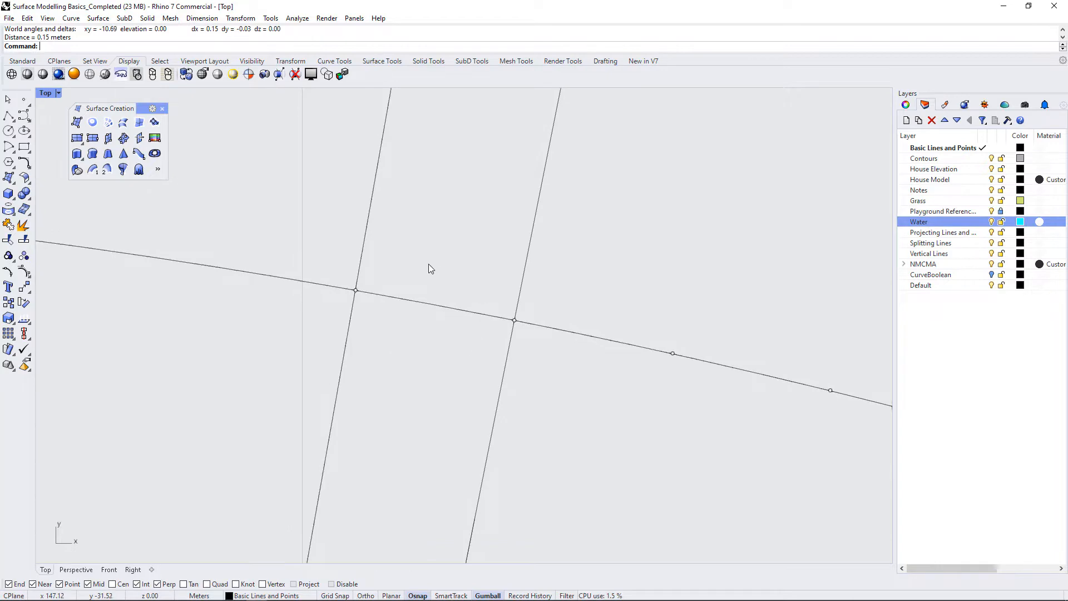
left_click(514, 321)
left_click(548, 350)
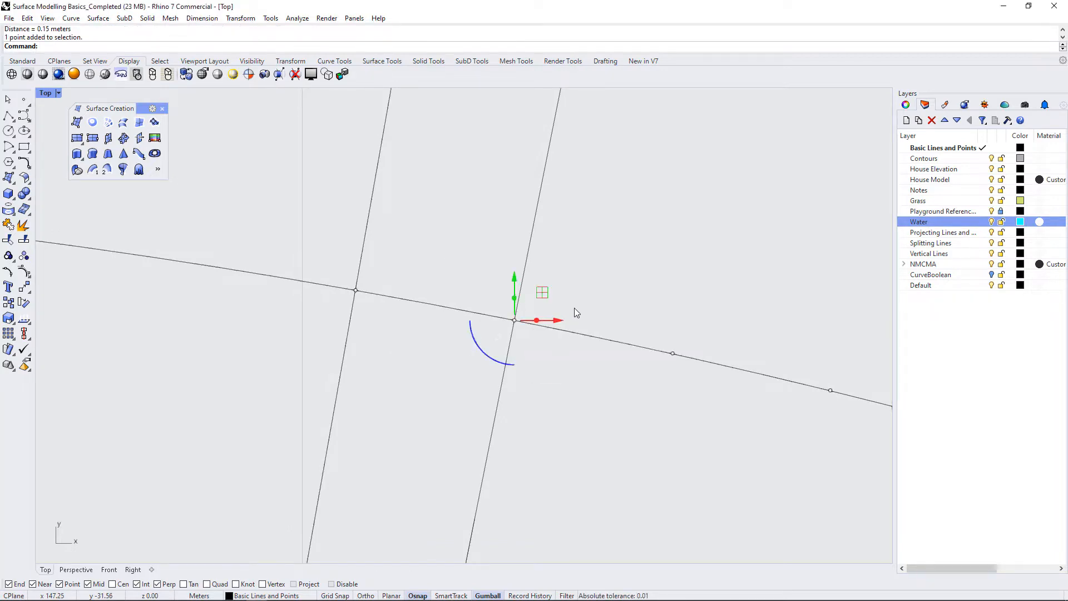
type("COPY")
key("Return")
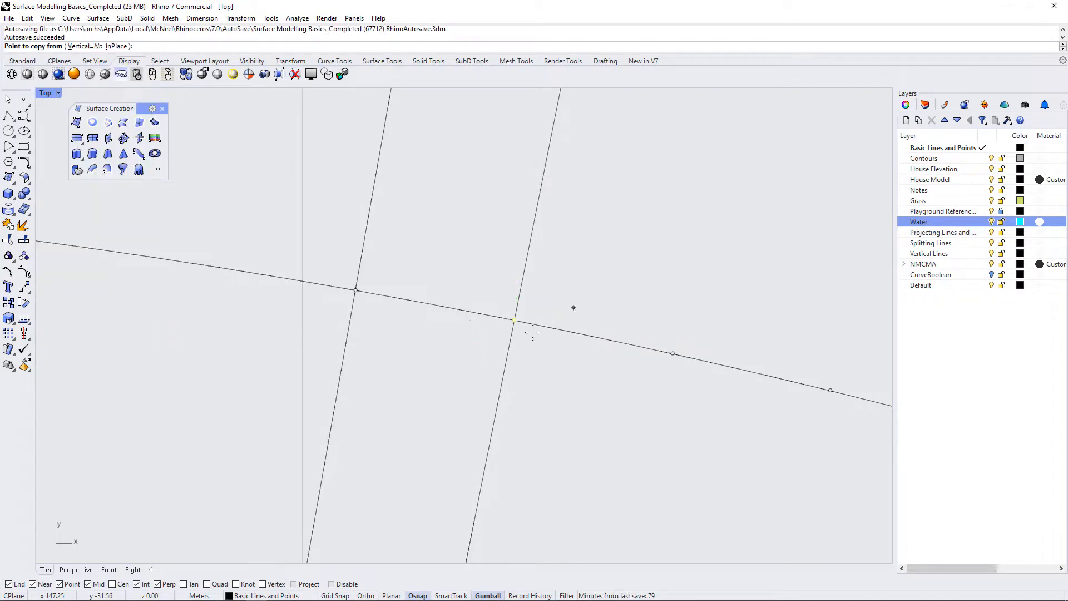
left_click(513, 322)
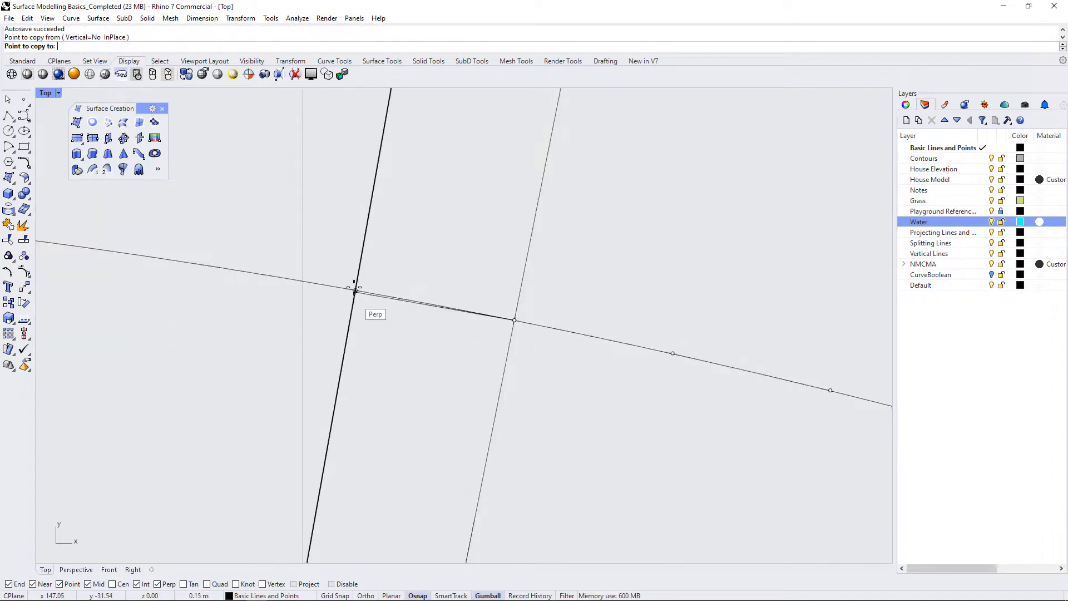
type(".1")
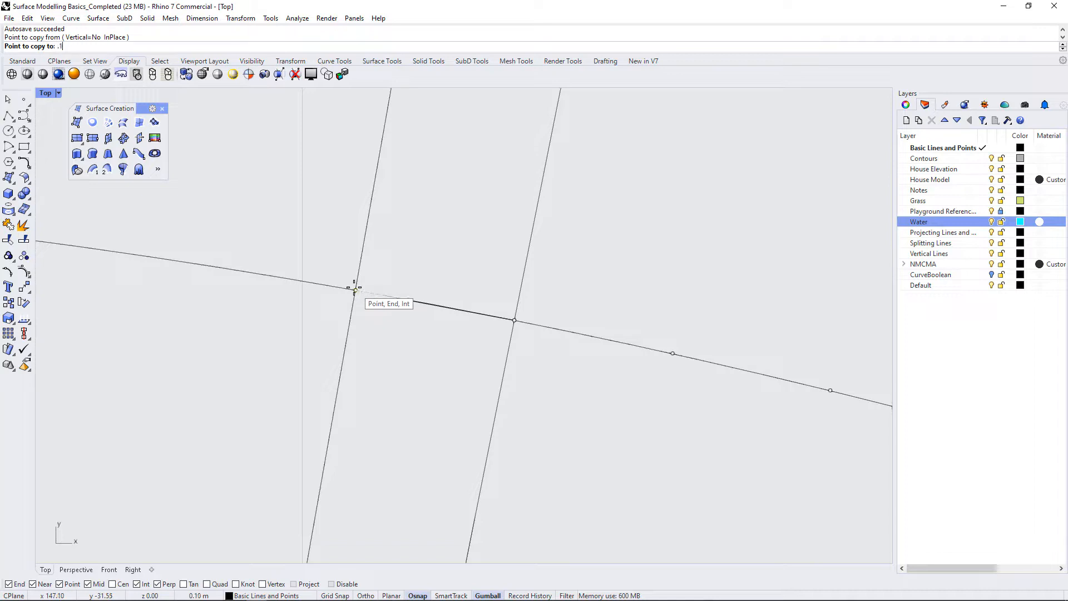
key("BackSpace")
type("01")
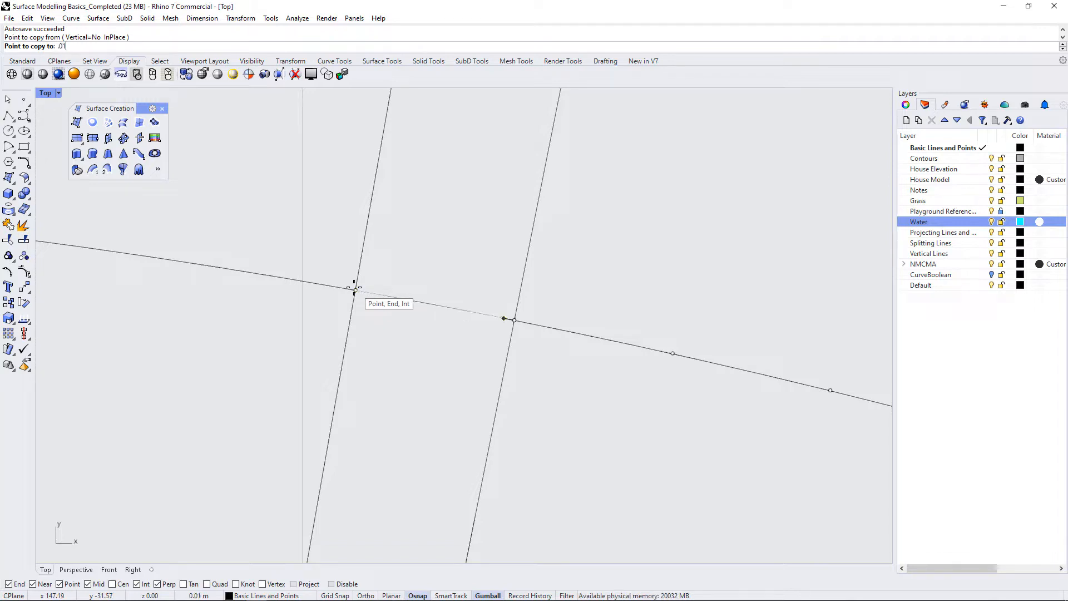
key("Return")
left_click(354, 288)
key("Return")
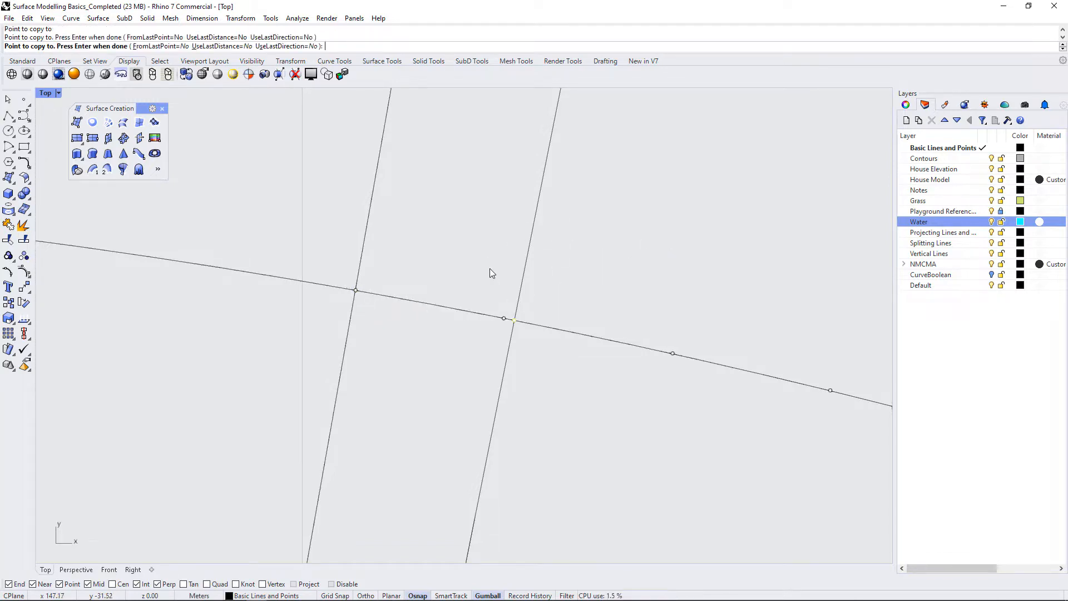
- Move the copied point onto the inner arc, at the nearest spot on the curve
scroll(502, 311, "up", 8)
scroll(518, 346, "up", 6)
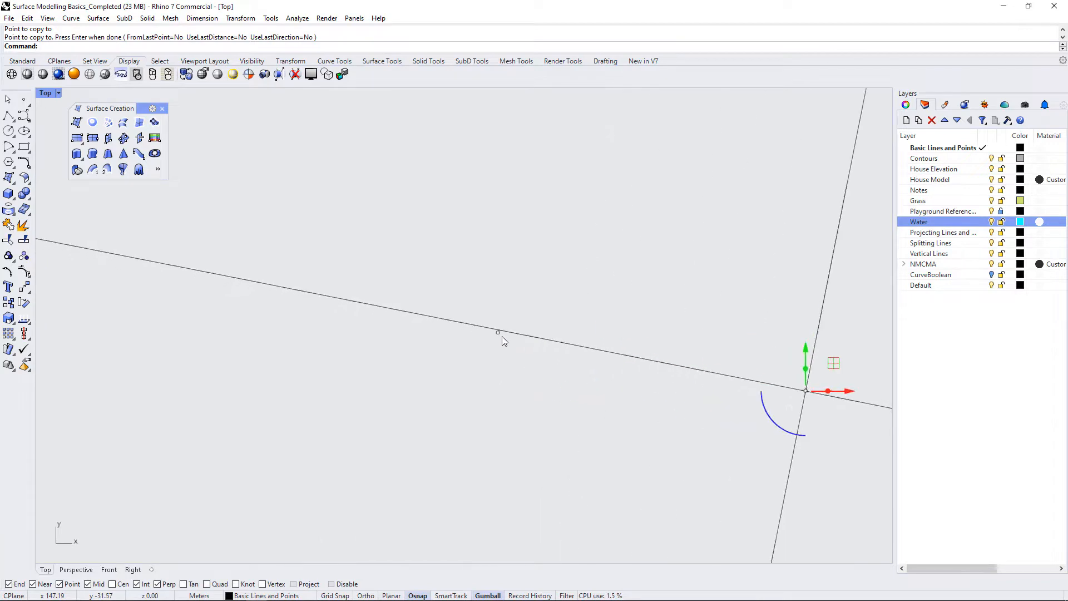
left_click(502, 336)
scroll(507, 336, "up", 4)
scroll(505, 332, "up", 2)
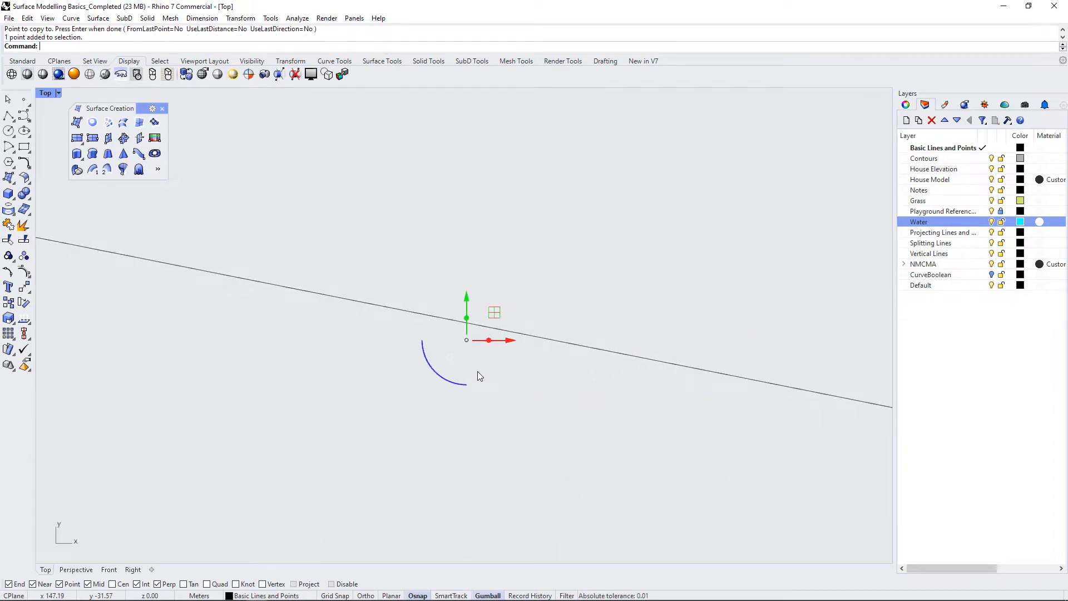
type("m")
key("Return")
left_click(466, 340)
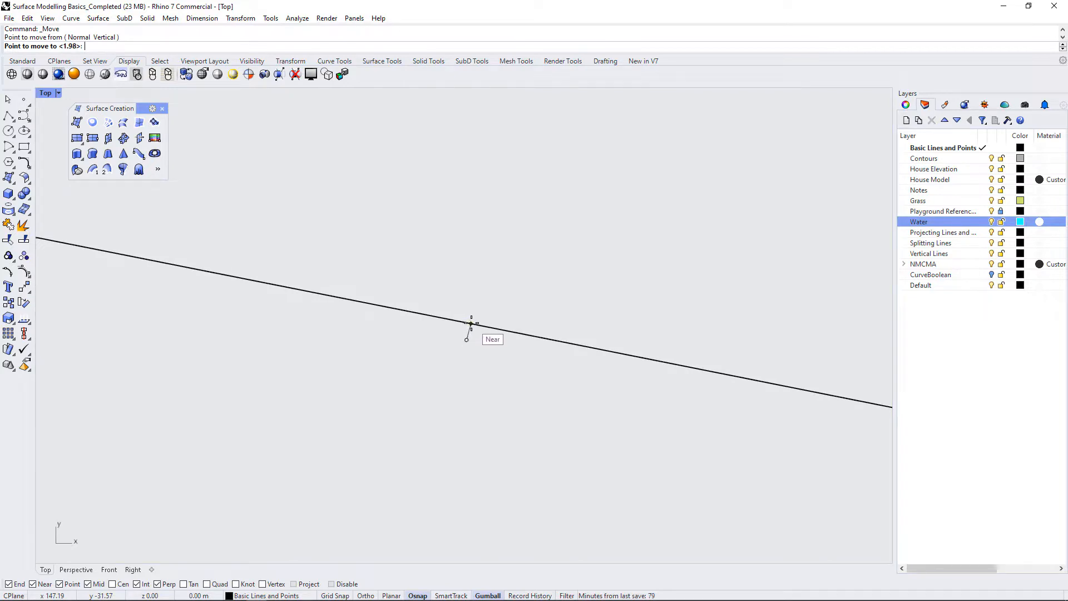
left_click(471, 323)
scroll(510, 388, "down", 5)
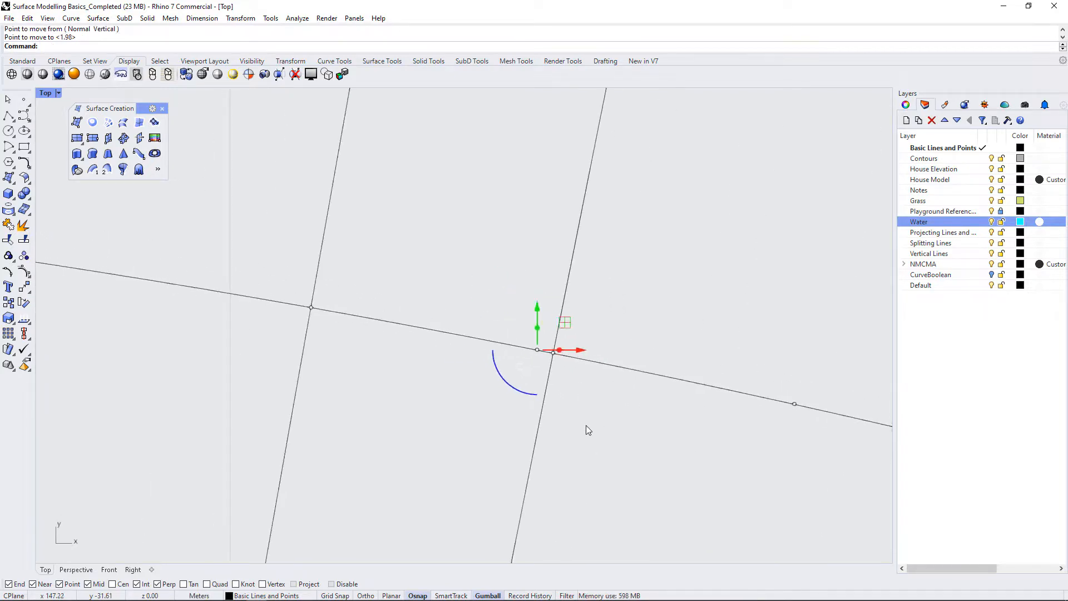
key("Escape")
- Rotate the radial line at the second division point about the circle centre onto the copied point, with the perpendicular snap turned off
scroll(489, 360, "down", 5)
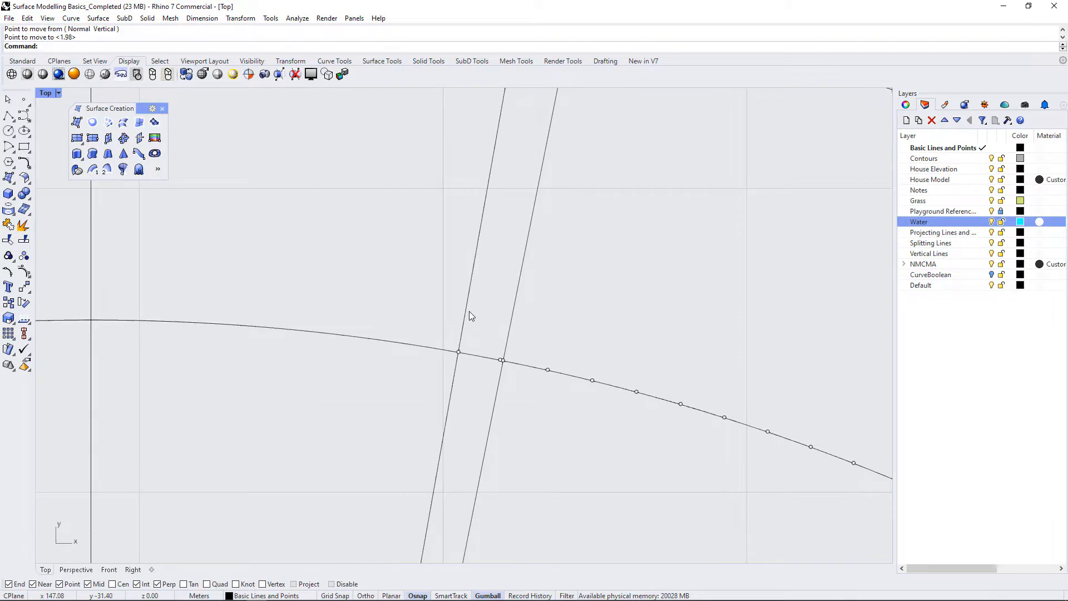
left_click(511, 324)
scroll(546, 263, "down", 5)
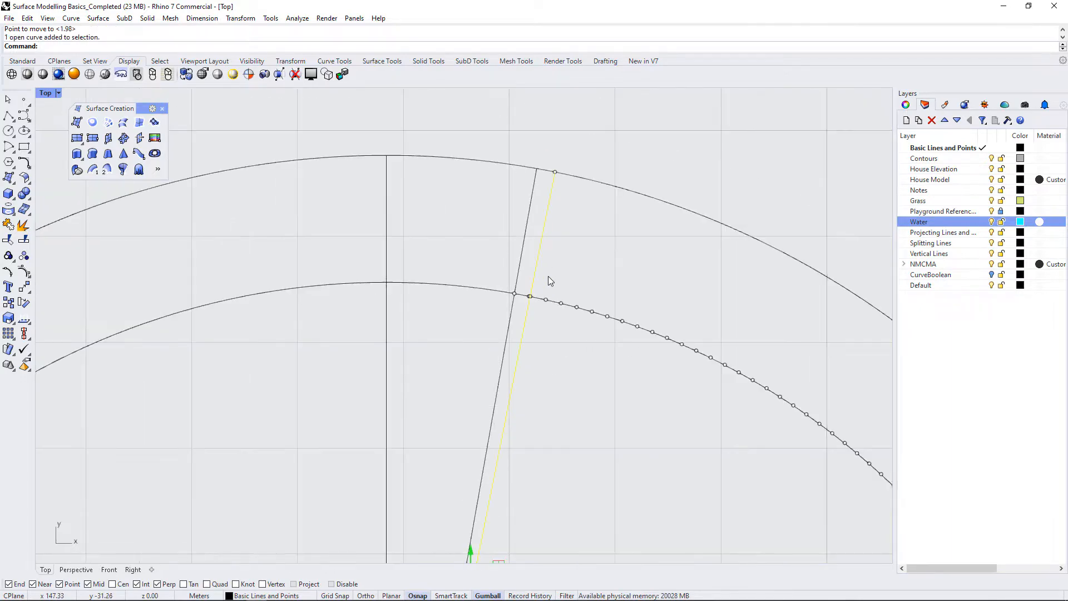
key("Return")
scroll(540, 334, "down", 5)
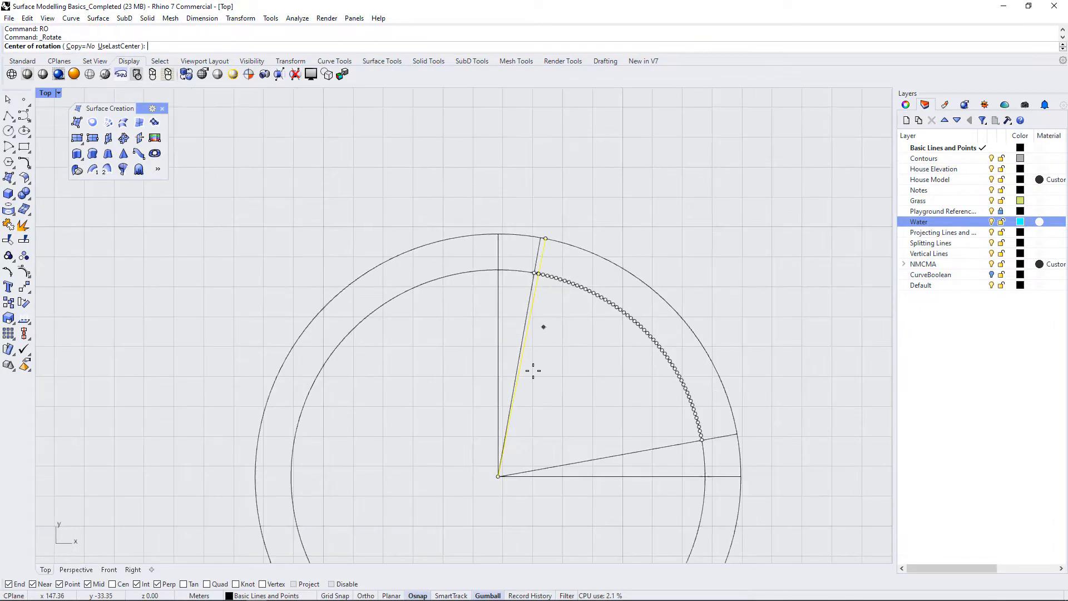
scroll(501, 470, "up", 8)
left_click(502, 488)
scroll(500, 457, "down", 4)
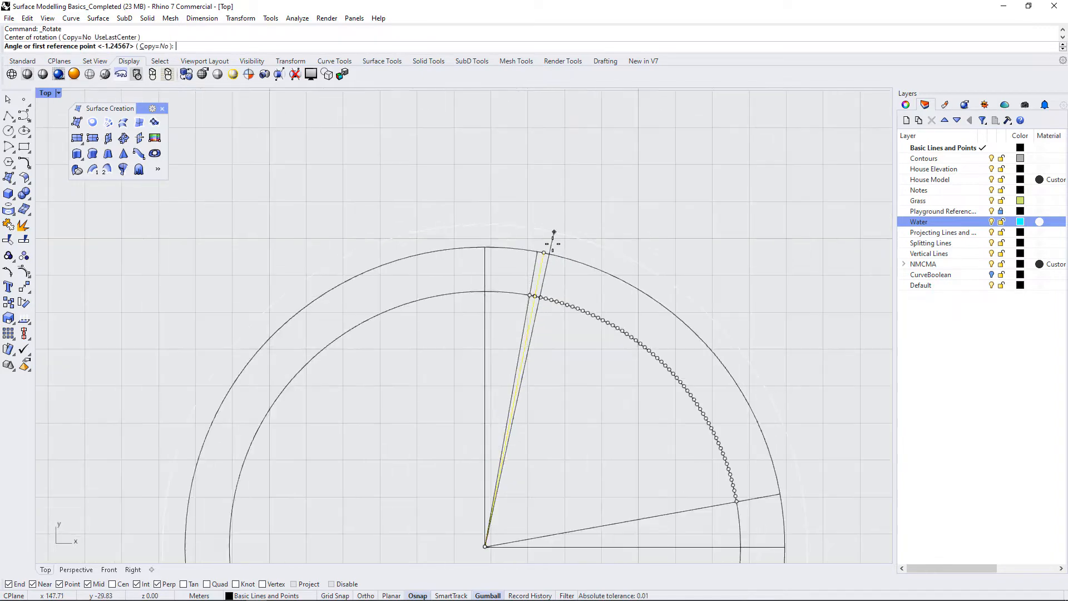
scroll(495, 410, "up", 6)
scroll(478, 414, "up", 5)
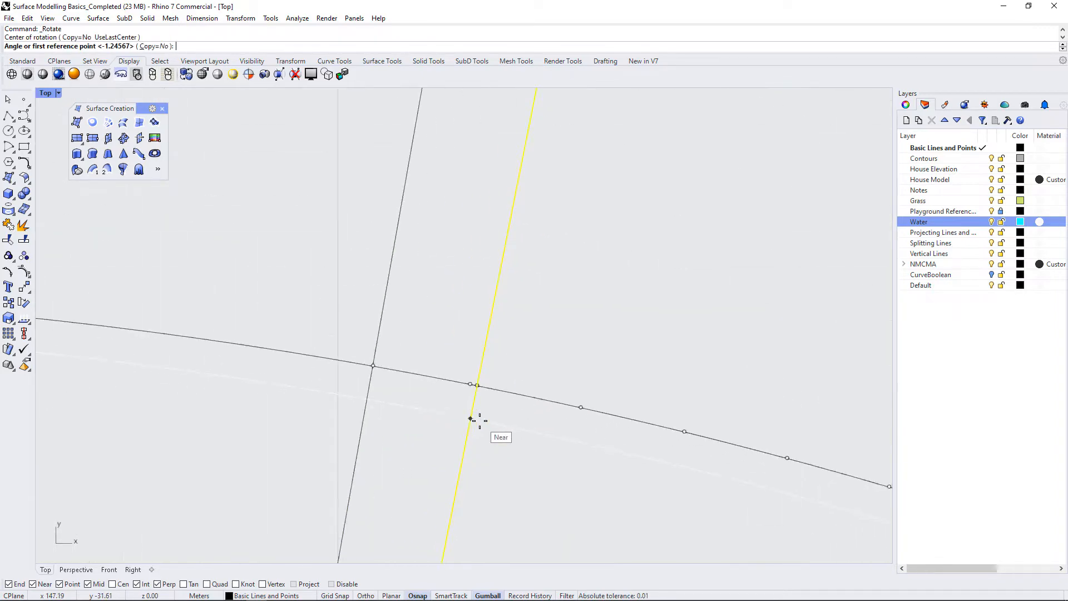
left_click(473, 385)
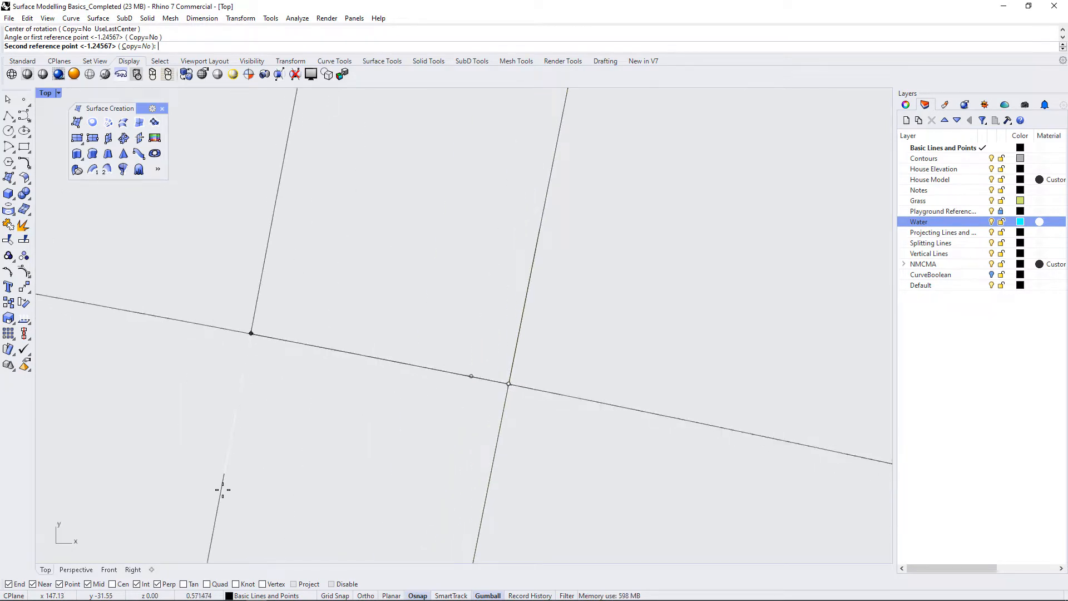
left_click(158, 584)
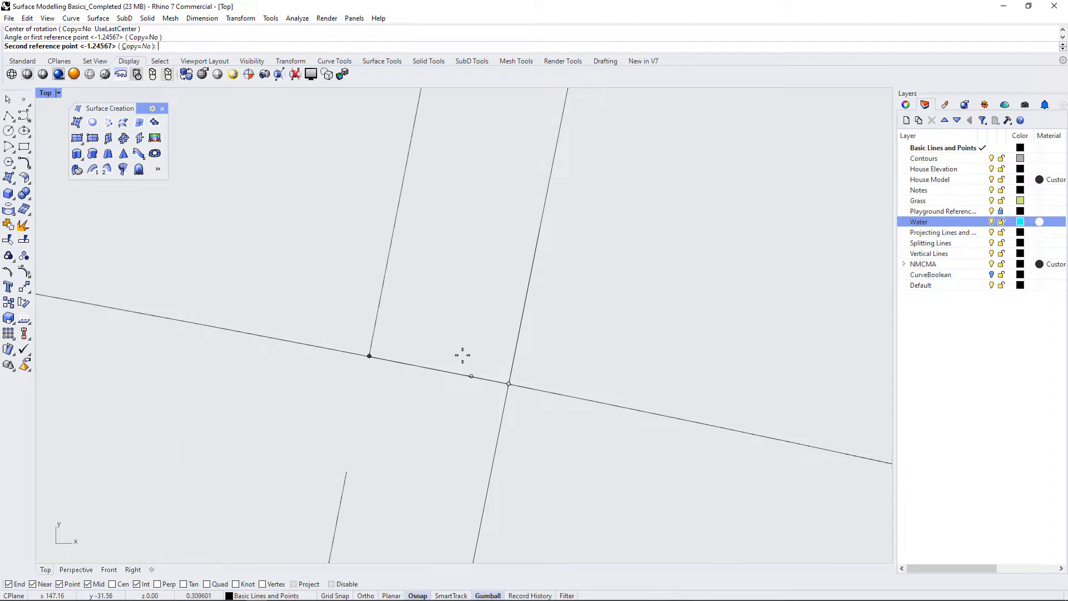
left_click(470, 377)
scroll(508, 369, "up", 5)
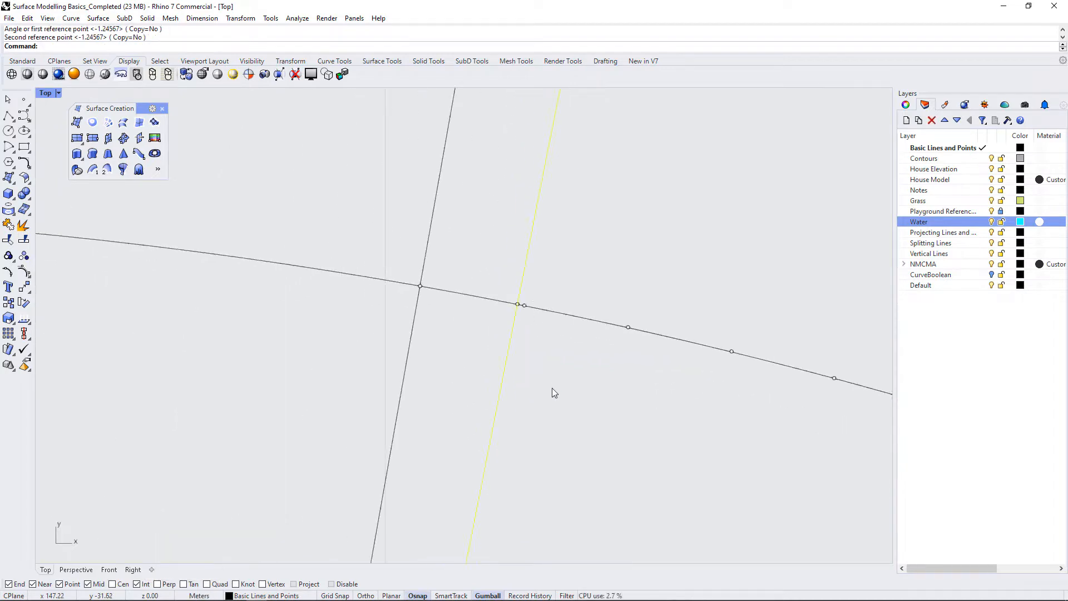
- Measure the distance between the two close radial lines along the inner arc, from the first division point to the copied point
scroll(499, 328, "up", 4)
type("Distance")
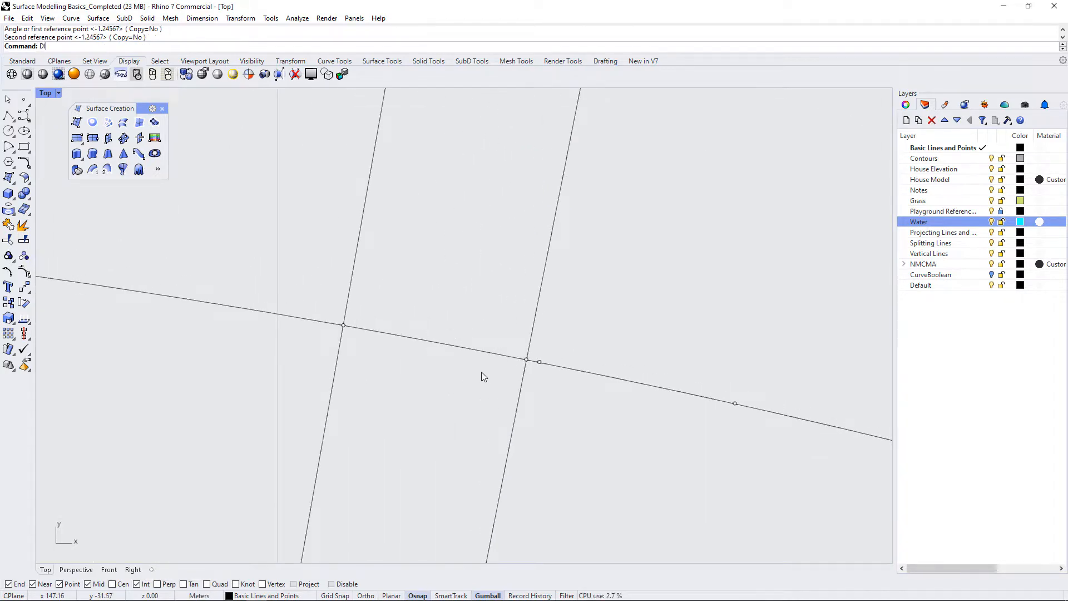
key("Return")
left_click(343, 325)
left_click(526, 358)
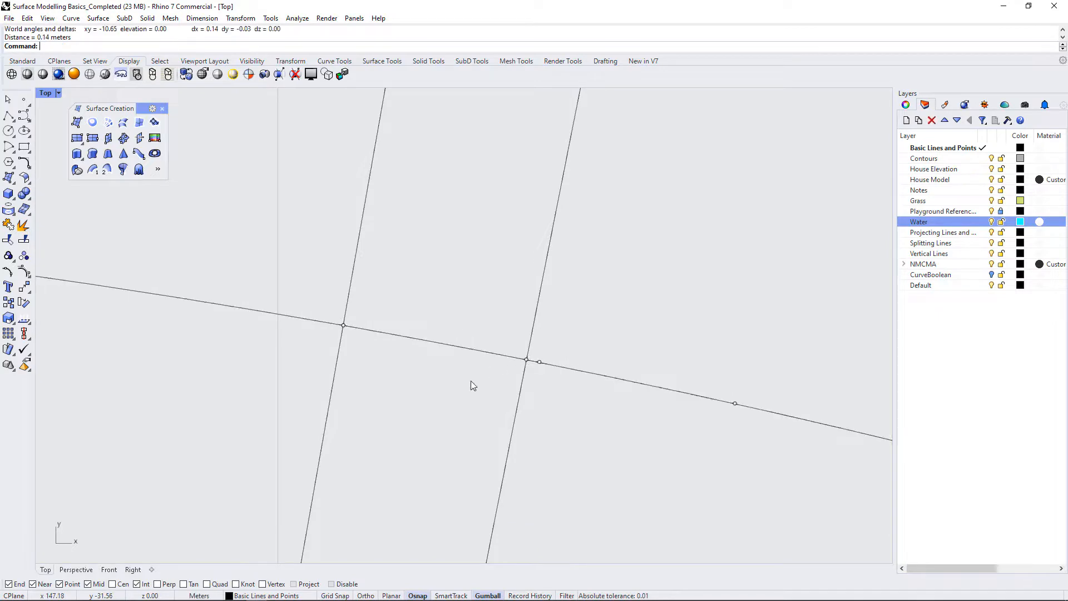
scroll(526, 423, "down", 6)
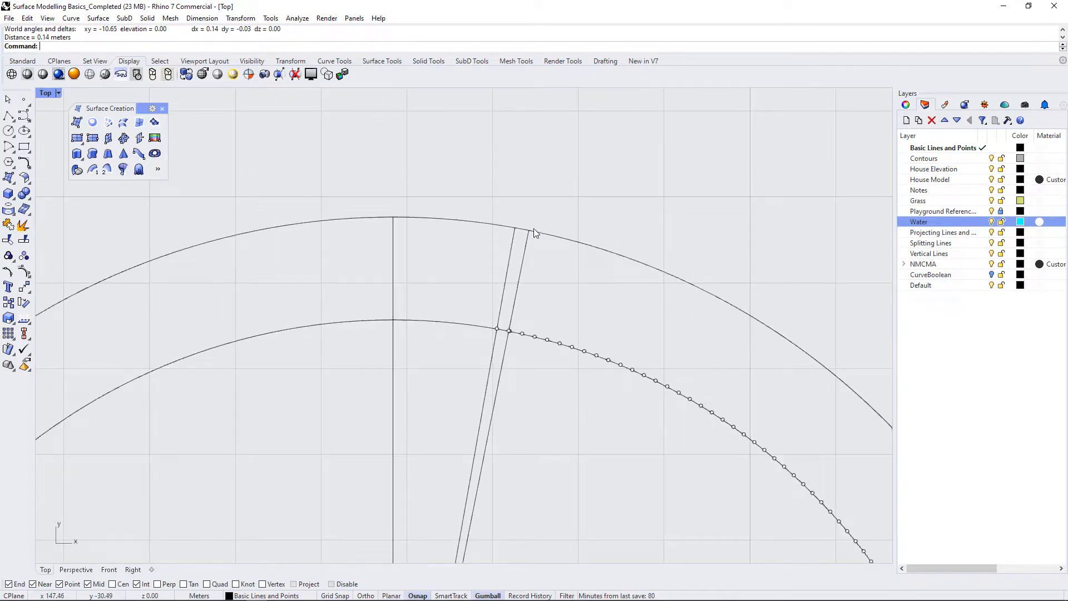
scroll(545, 241, "up", 2)
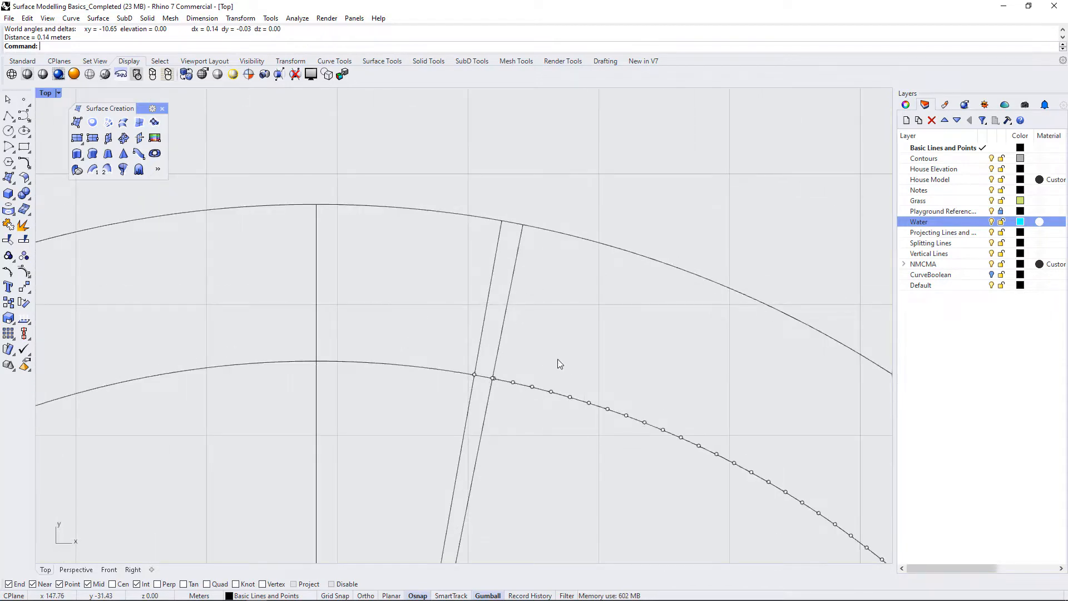
left_click(485, 410)
left_click(469, 395, "shift")
left_click(473, 217, "shift")
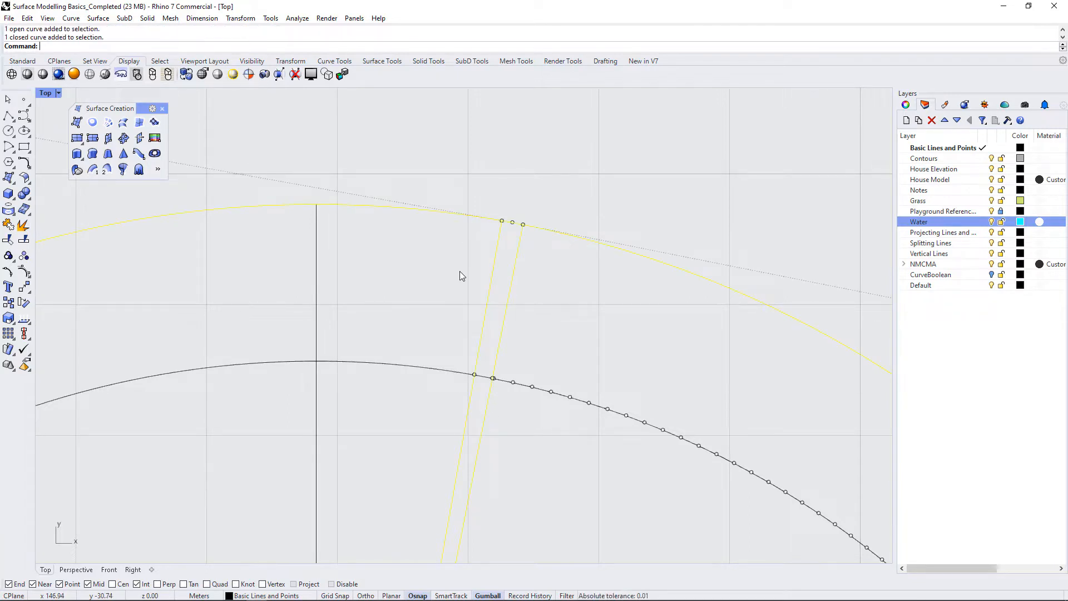
key("Return")
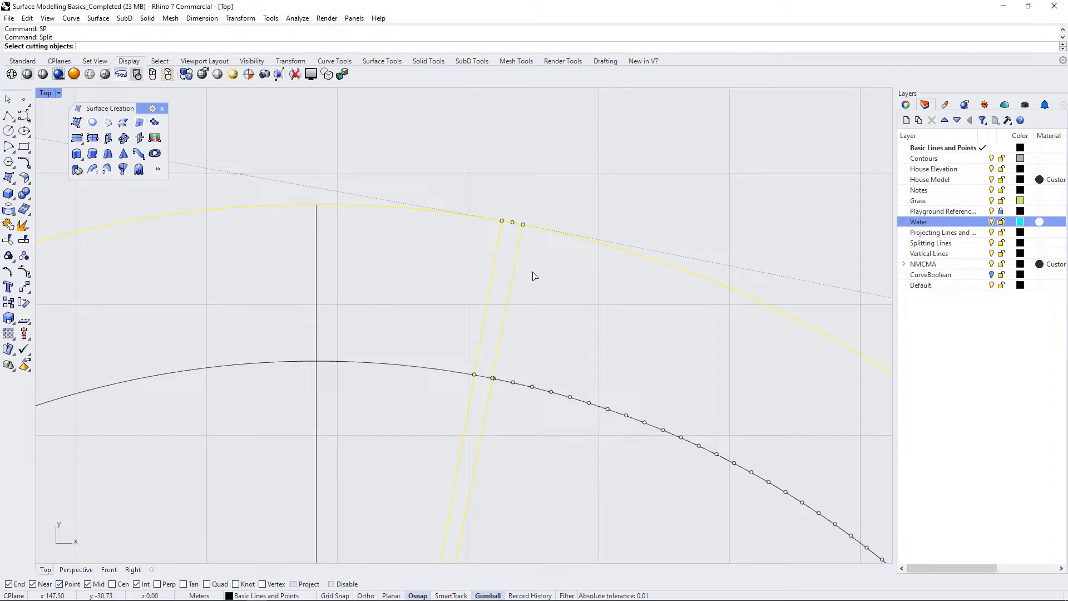
key("Return")
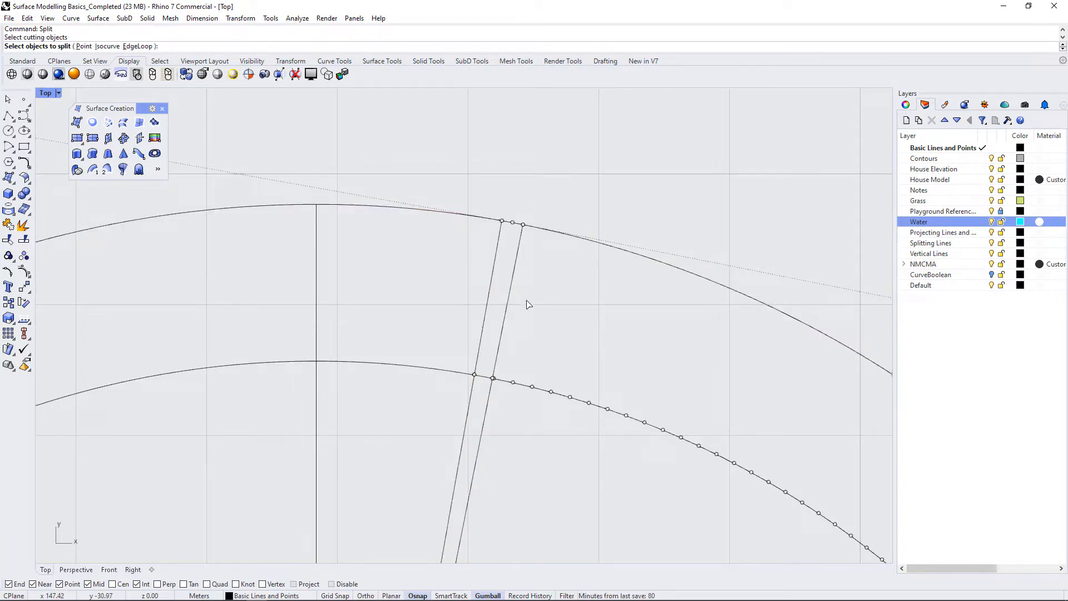
- Split the outer circle using the two close radial lines as cutting objects, and select the short arc piece between them
left_click(539, 229)
key("Return")
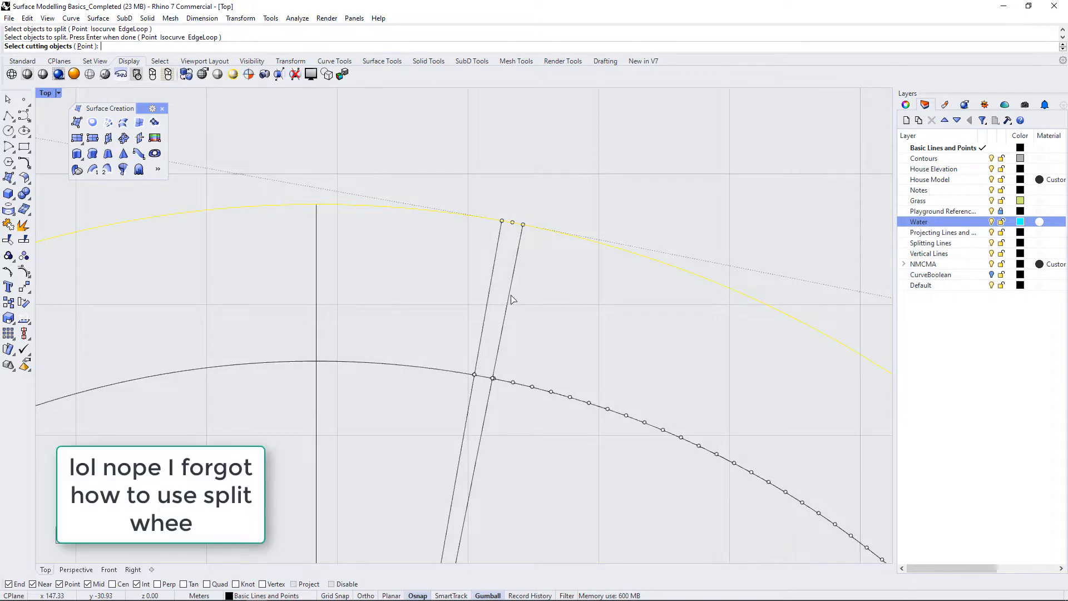
left_click(509, 295)
left_click(490, 287)
key("Return")
left_click(518, 225)
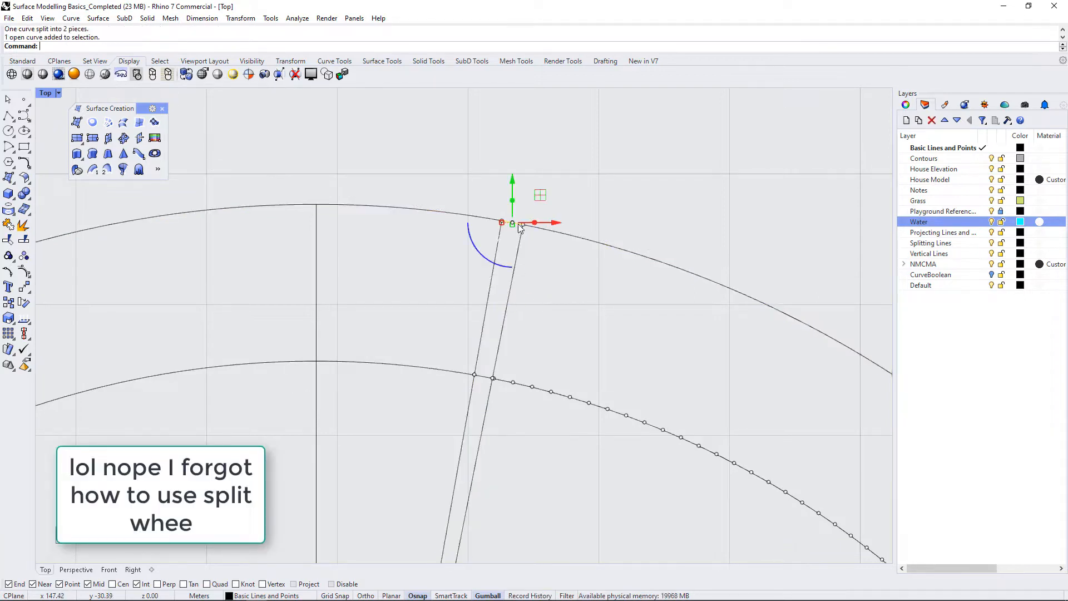
left_click(507, 297)
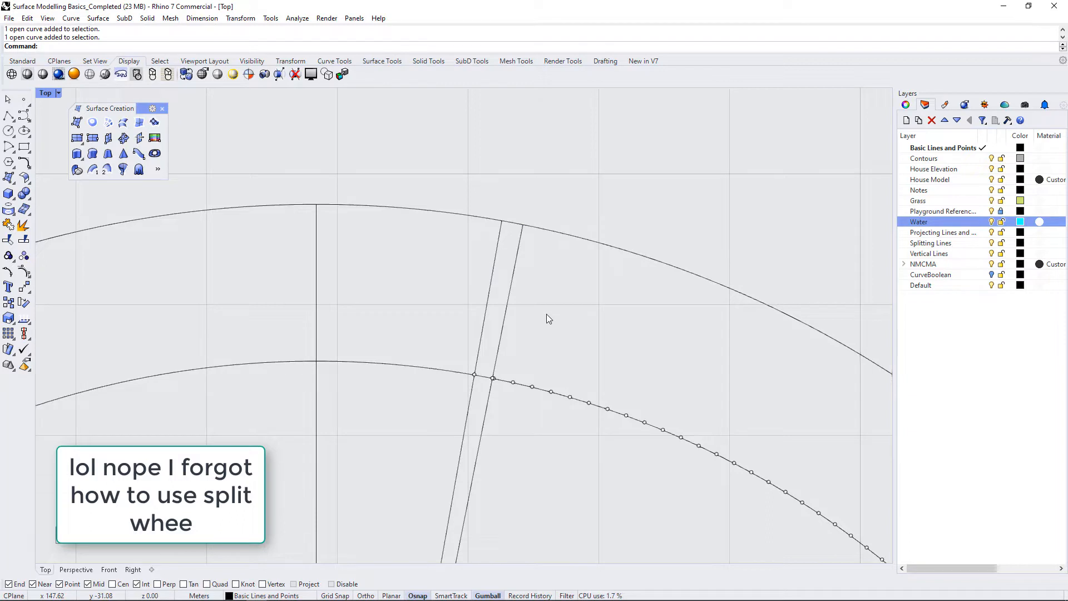
- Split the two close radial lines where they cross the inner arc, and split the inner arc at those lines
type("sp")
key("Return")
left_click_drag(535, 296, 472, 253)
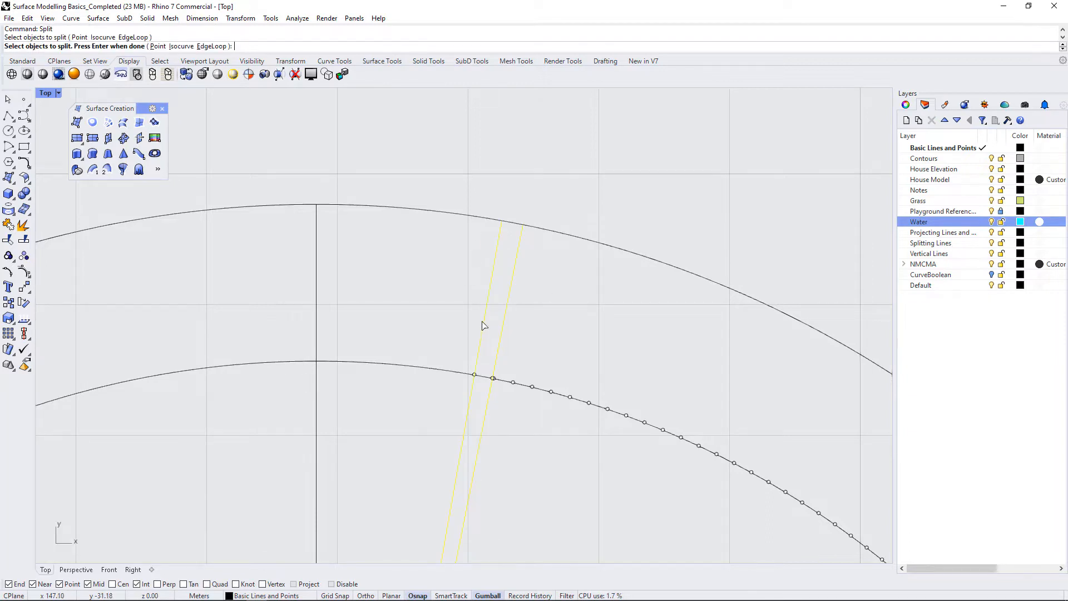
key("Return")
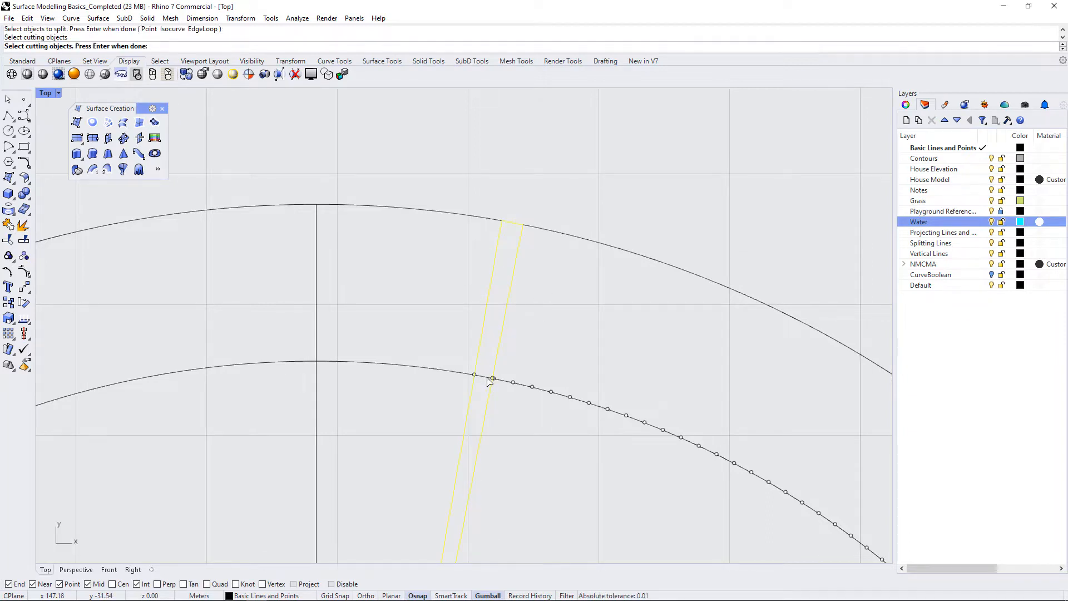
scroll(490, 377, "up", 4)
left_click(489, 376)
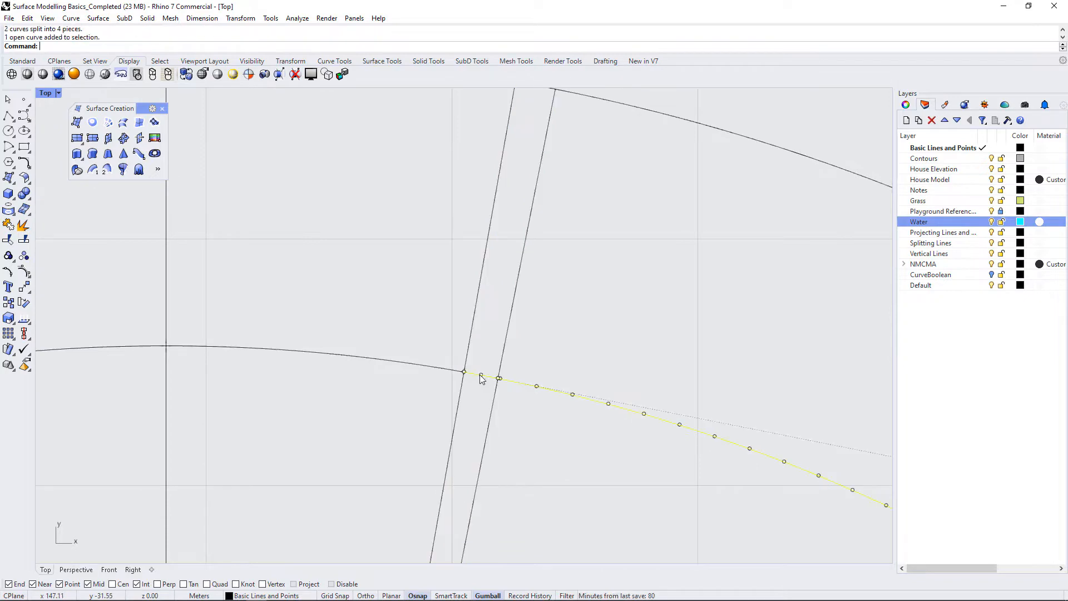
key("Return")
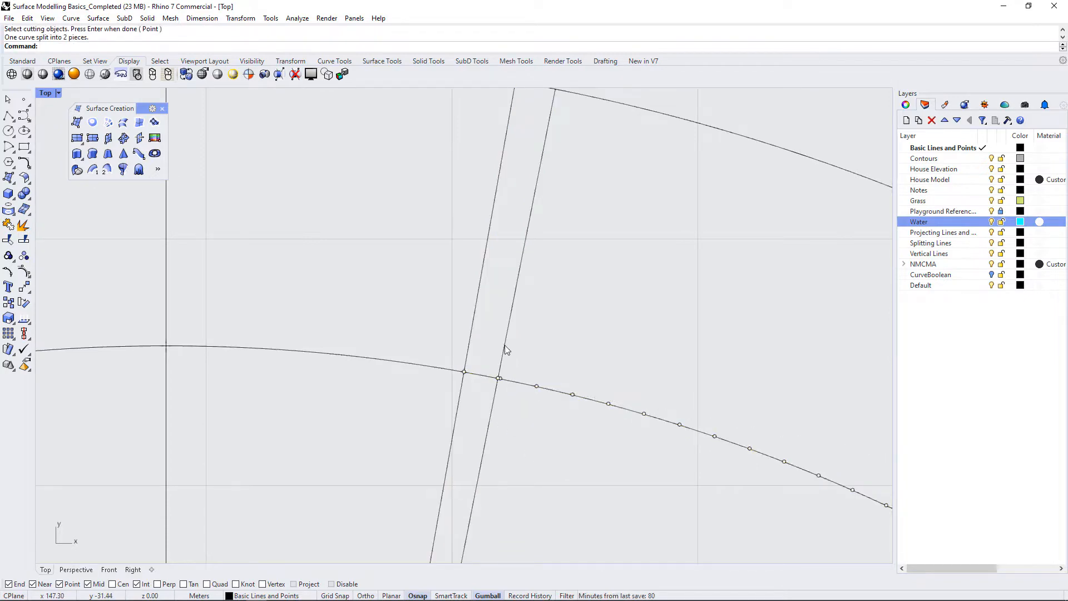
- Join the two short radial segments and the inner and outer arc pieces between them into one closed plank outline
left_click(482, 374)
scroll(490, 372, "down", 2)
left_click(514, 312)
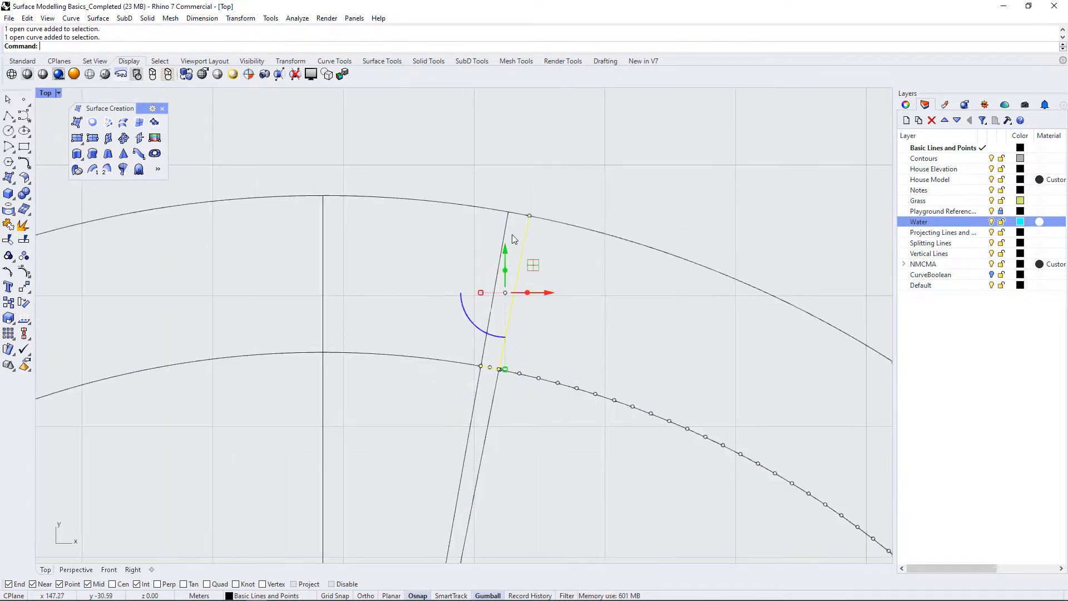
left_click(506, 231, "shift")
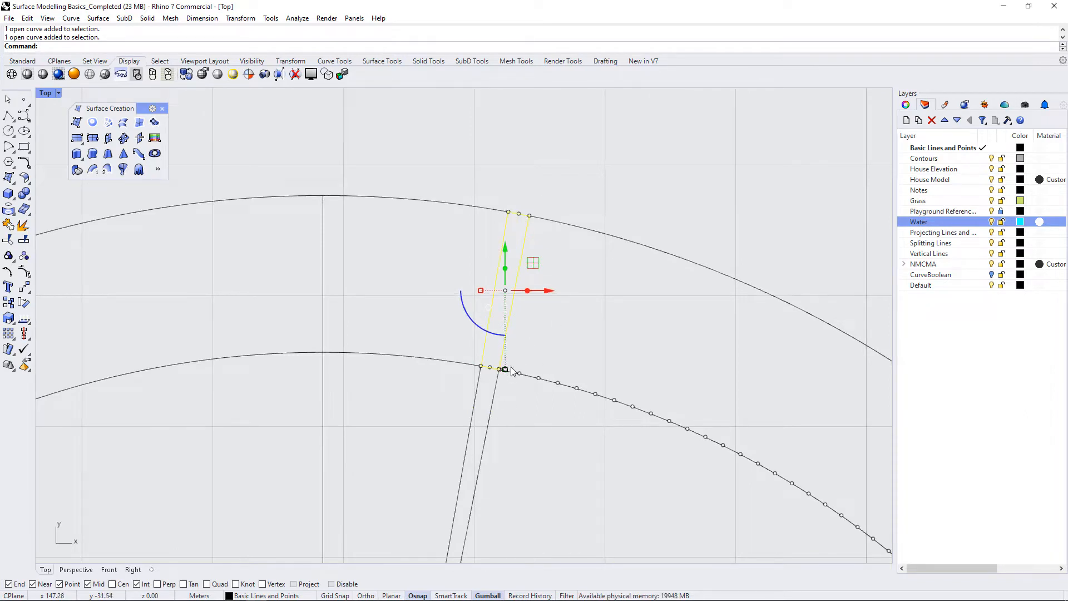
key("ctrl+j")
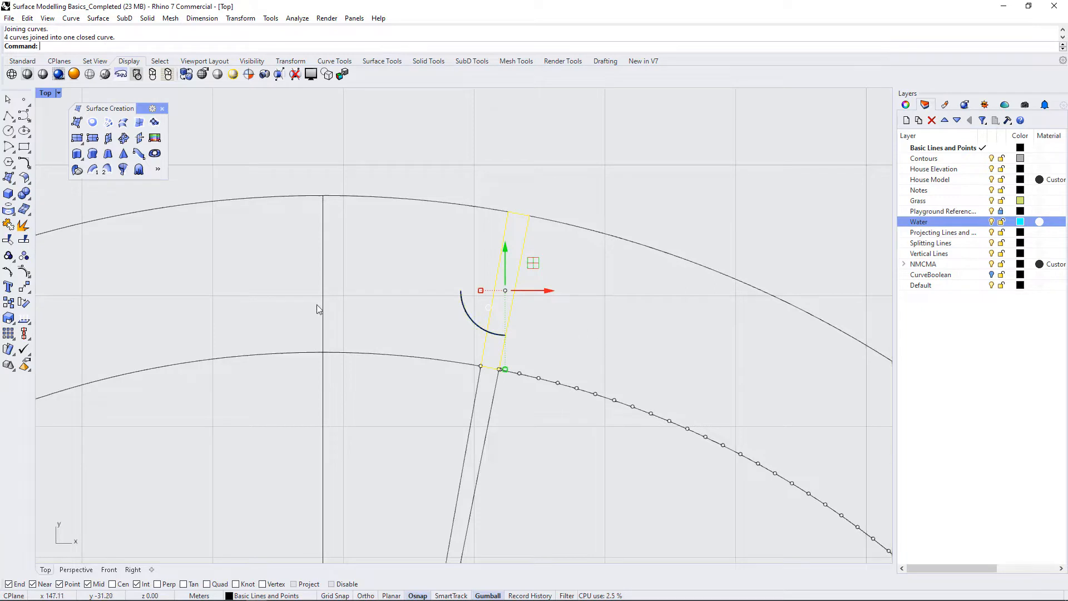
key("Escape")
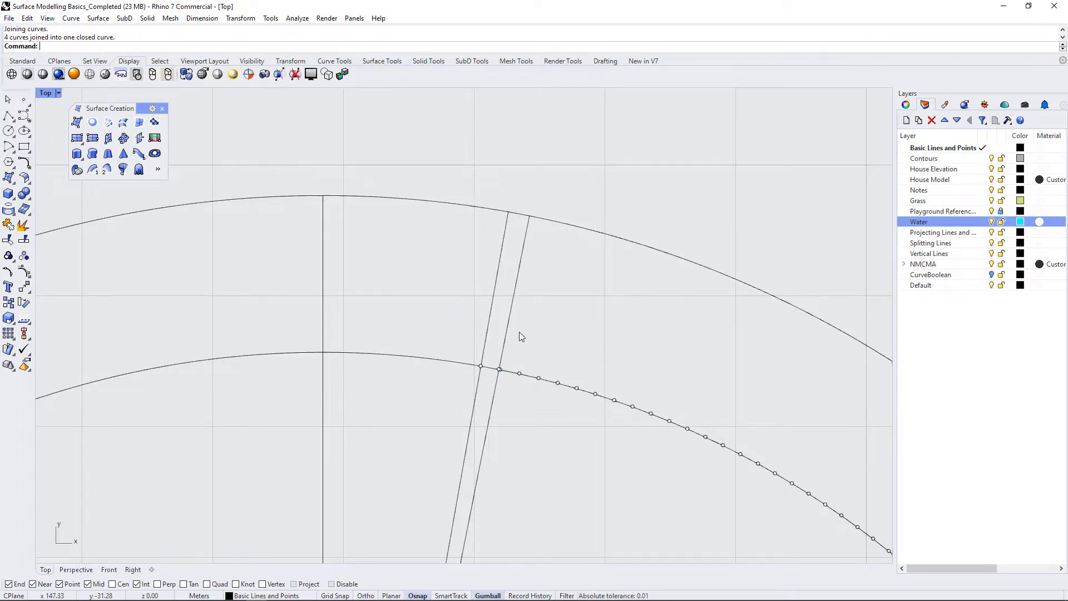
- Extrude the closed plank outline upward 0.025 m as a solid, working in the perspective view
scroll(521, 337, "down", 3)
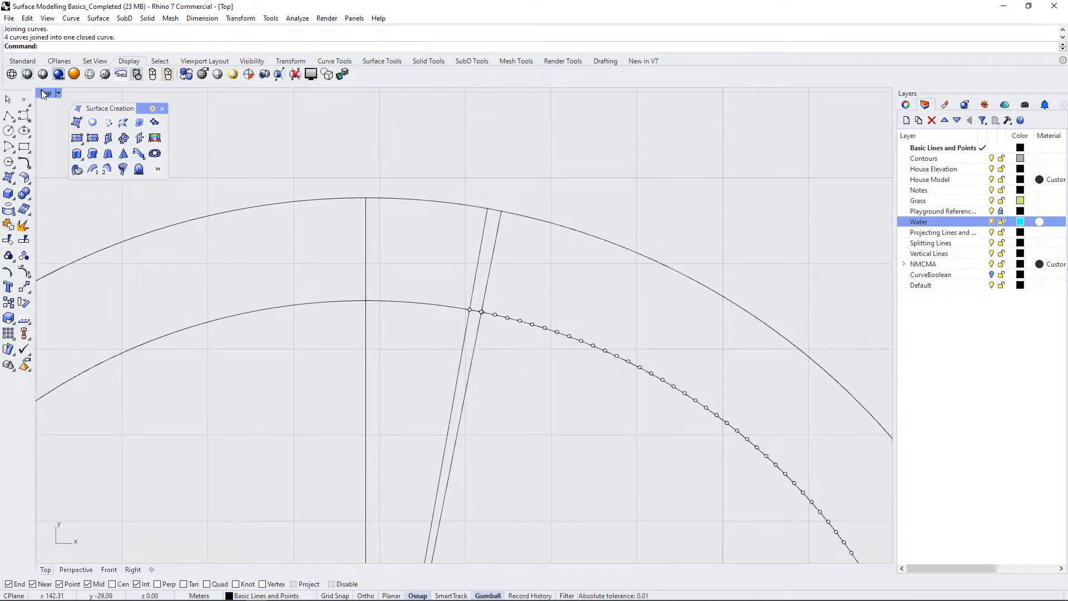
double_click(42, 92)
double_click(490, 94)
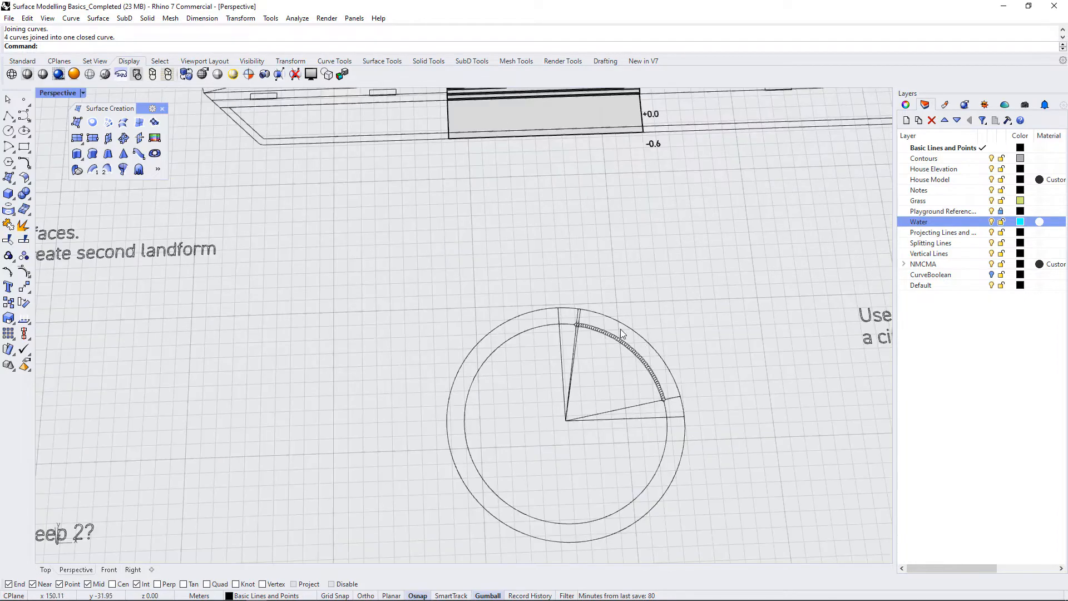
scroll(621, 332, "down", 2)
scroll(579, 315, "up", 6)
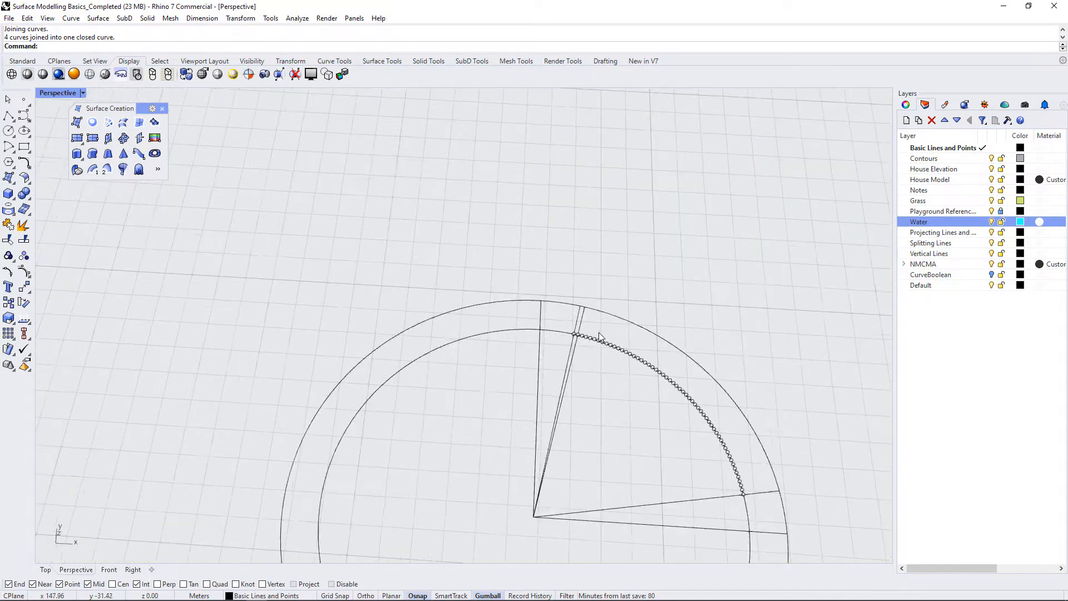
left_click(578, 310)
type("ZSA")
key("Return")
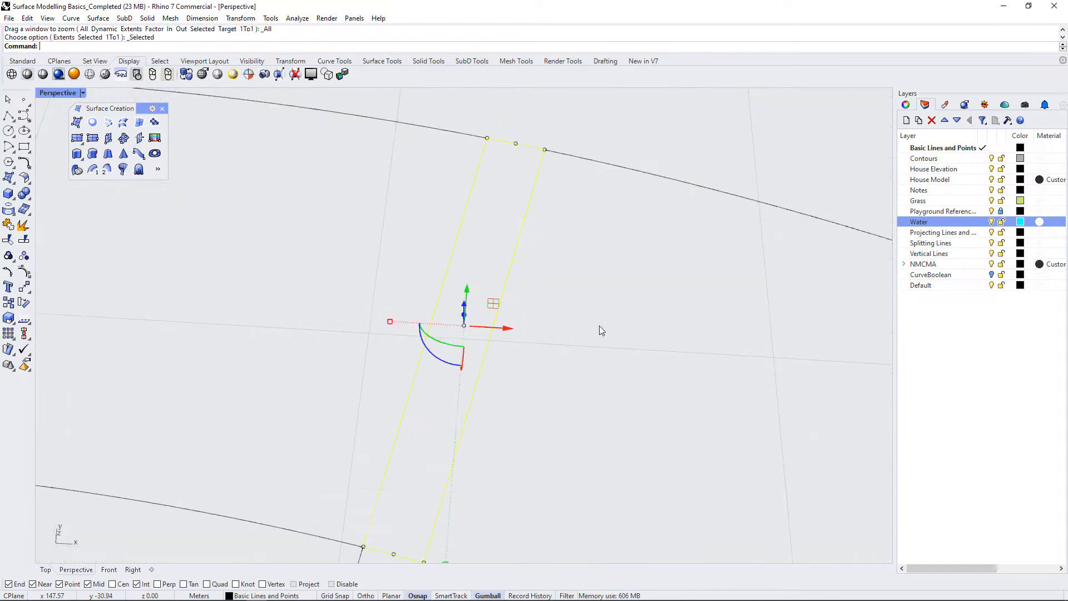
scroll(399, 366, "up", 3)
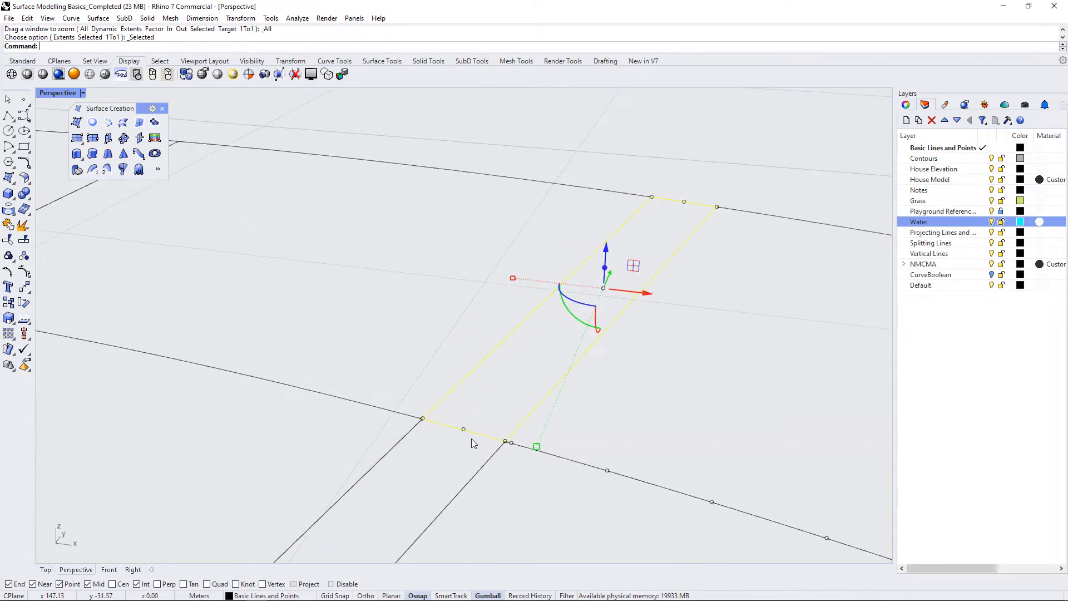
type("EXT")
key("Return")
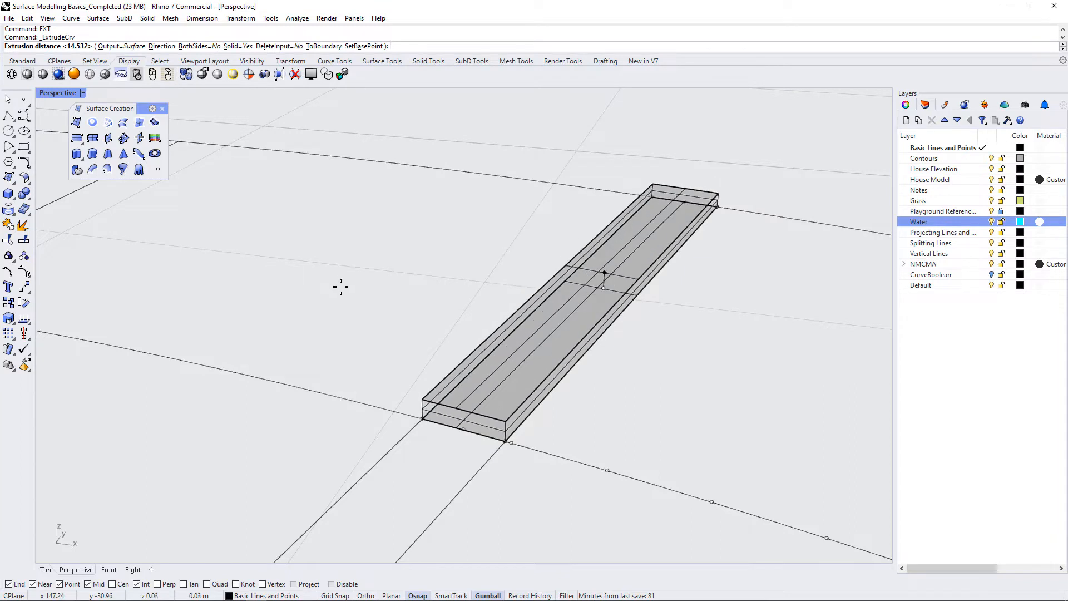
type(".025")
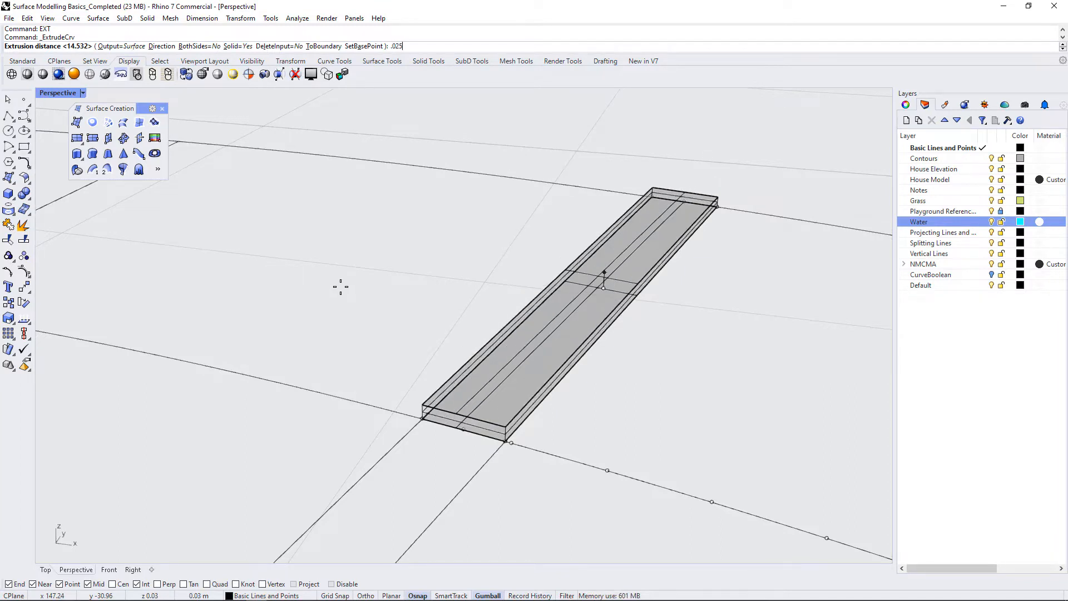
key("Return")
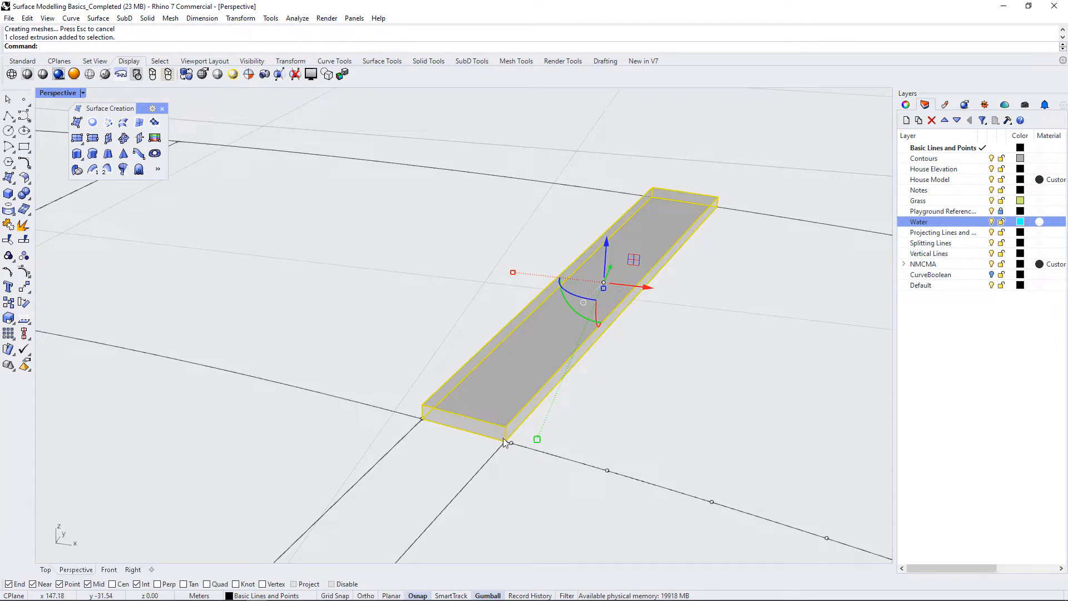
right_click_drag(493, 410, 548, 384)
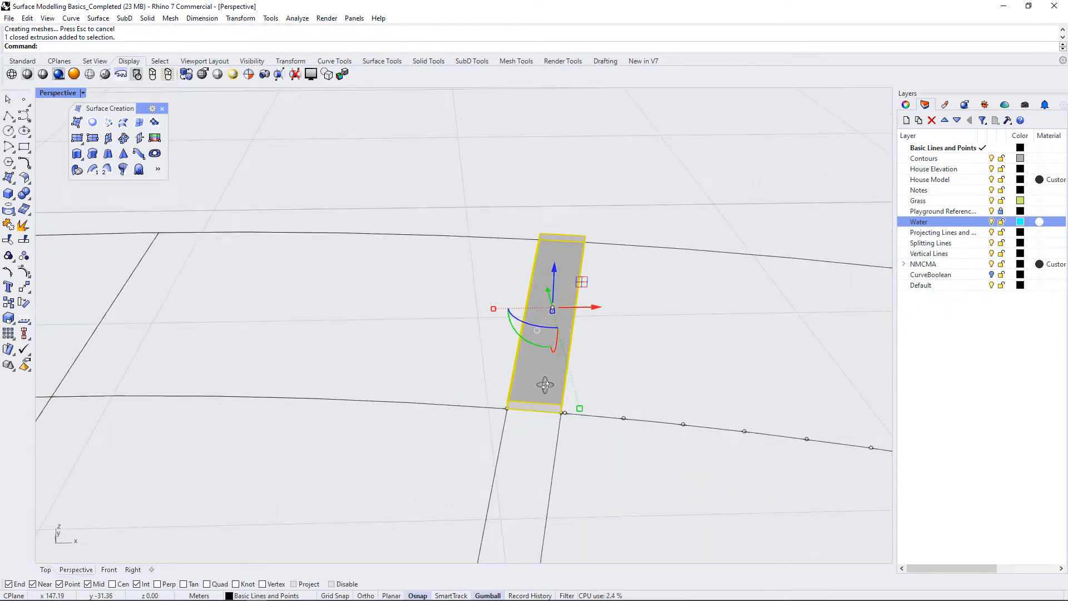
- Set up a polar array of the extruded plank in the top view, centred on the circle centre, with 56 items
double_click(59, 94)
double_click(44, 93)
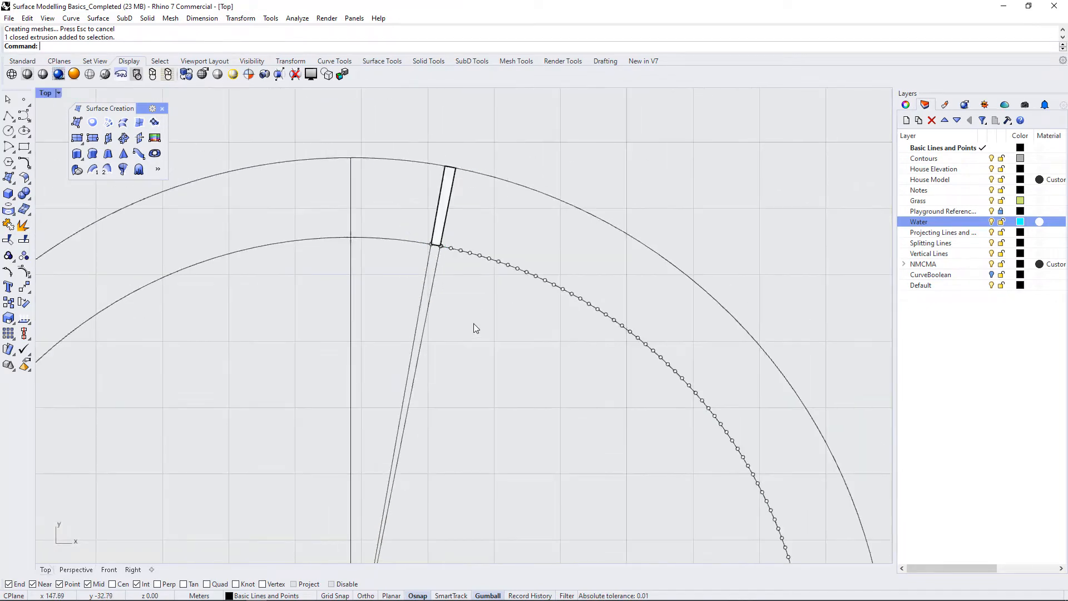
scroll(495, 198, "down", 5)
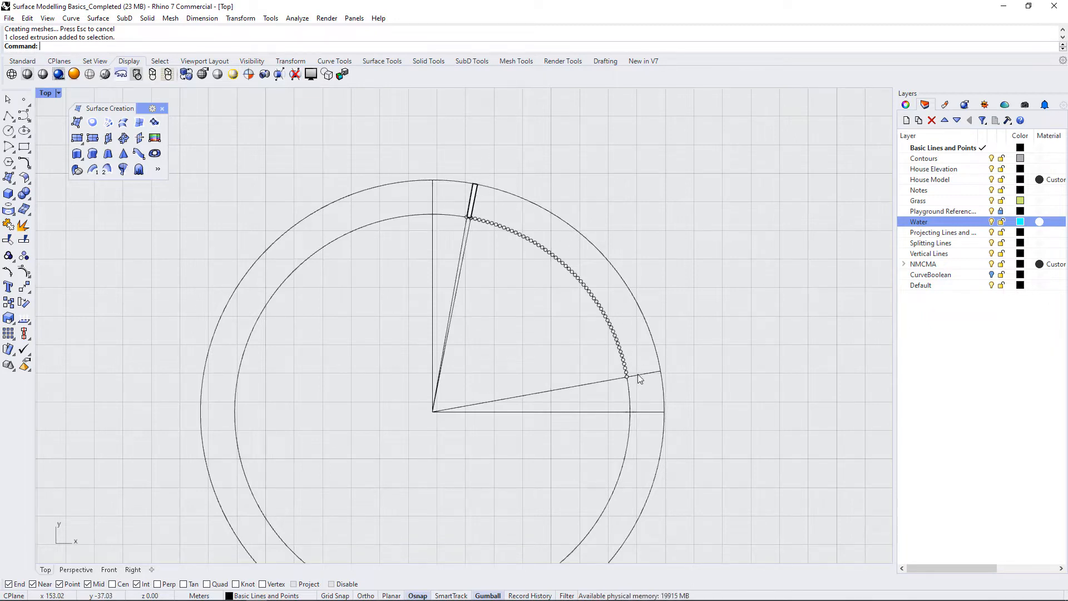
scroll(475, 213, "up", 5)
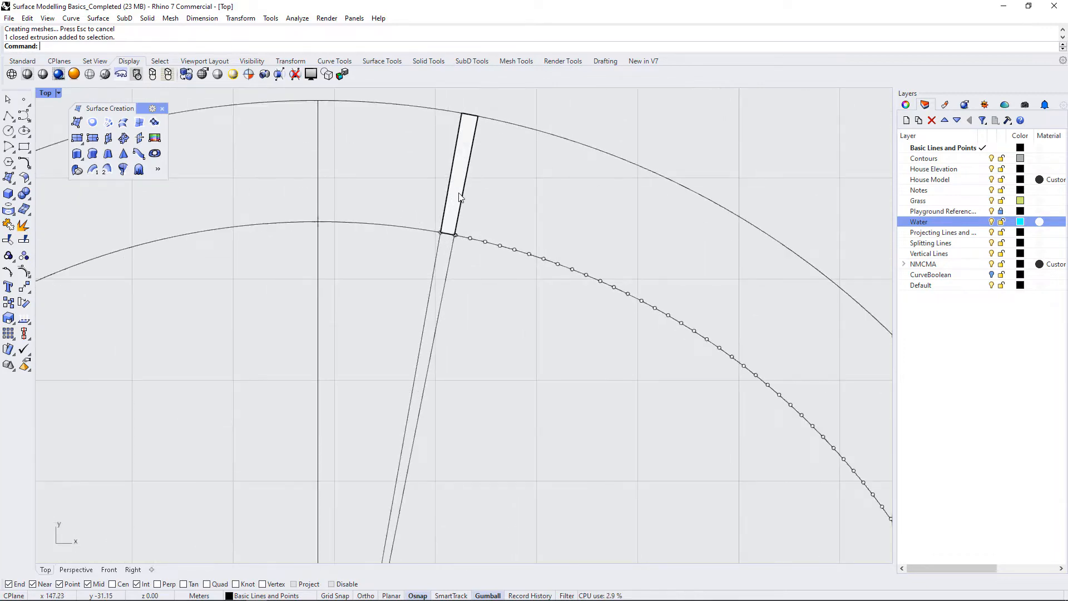
left_click(472, 207)
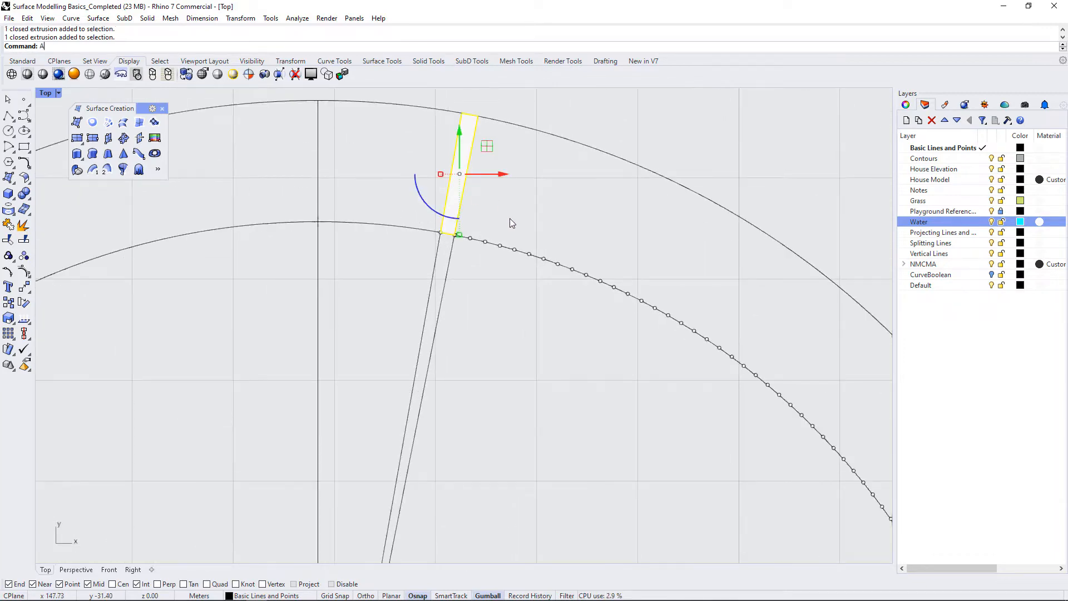
type("rray")
key("Down")
key("Down")
key("Down")
key("Down")
key("Down")
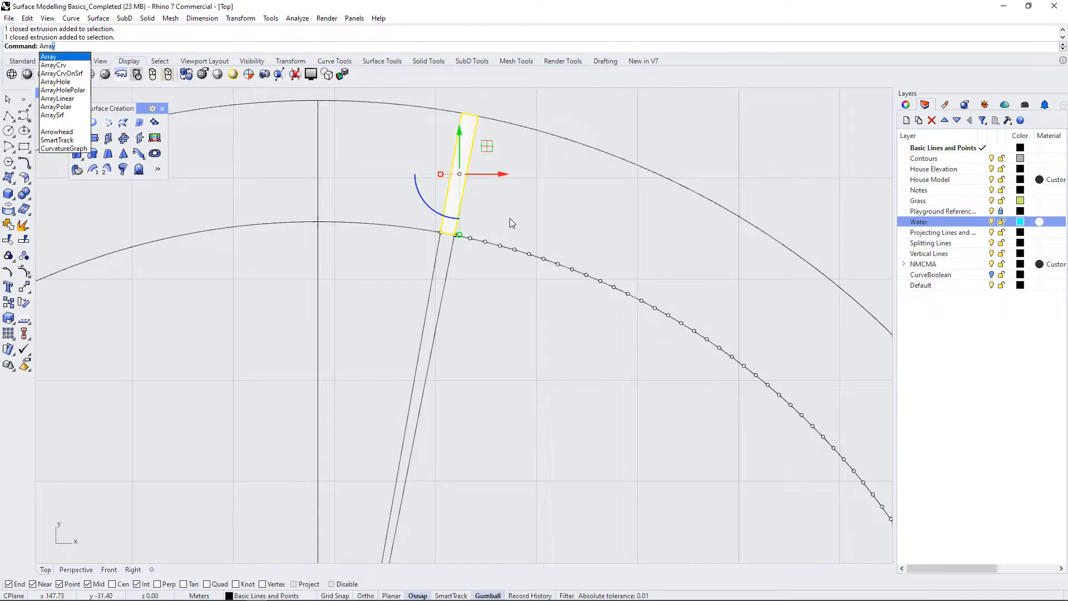
key("Down")
key("Down")
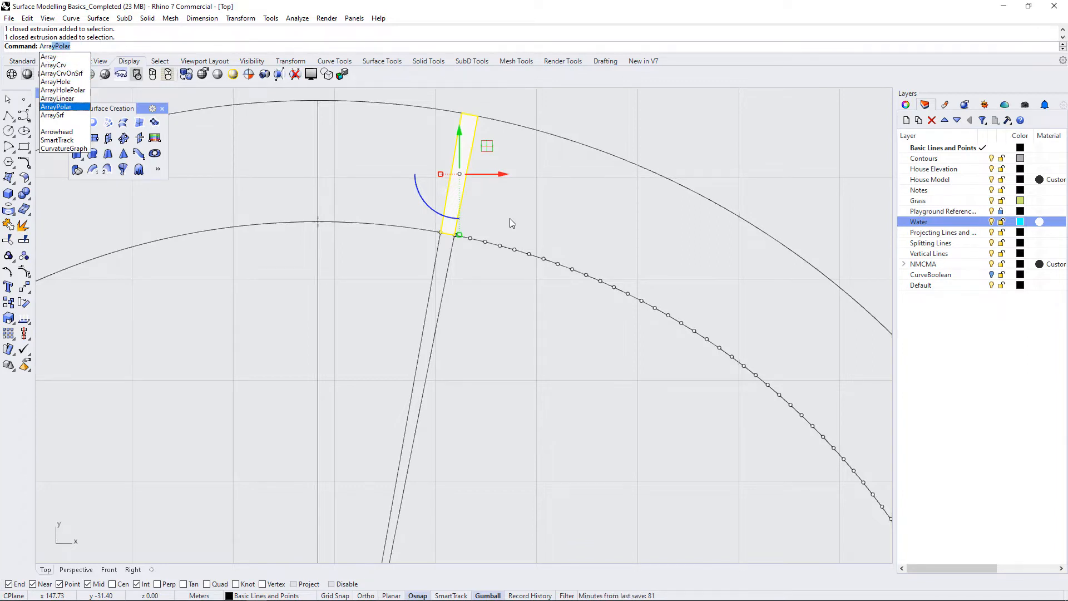
key("Return")
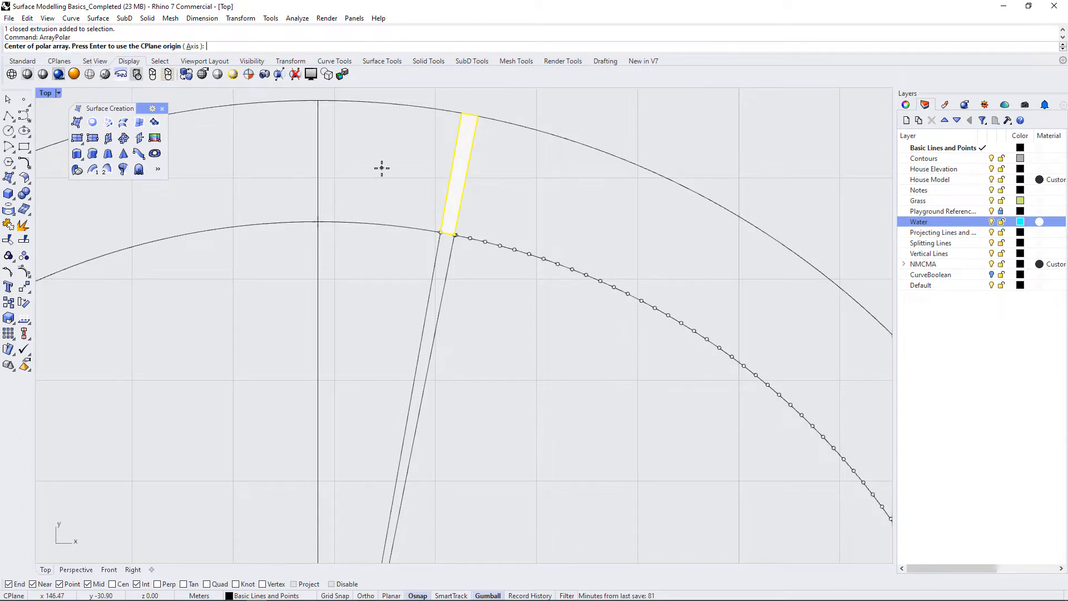
scroll(339, 126, "down", 5)
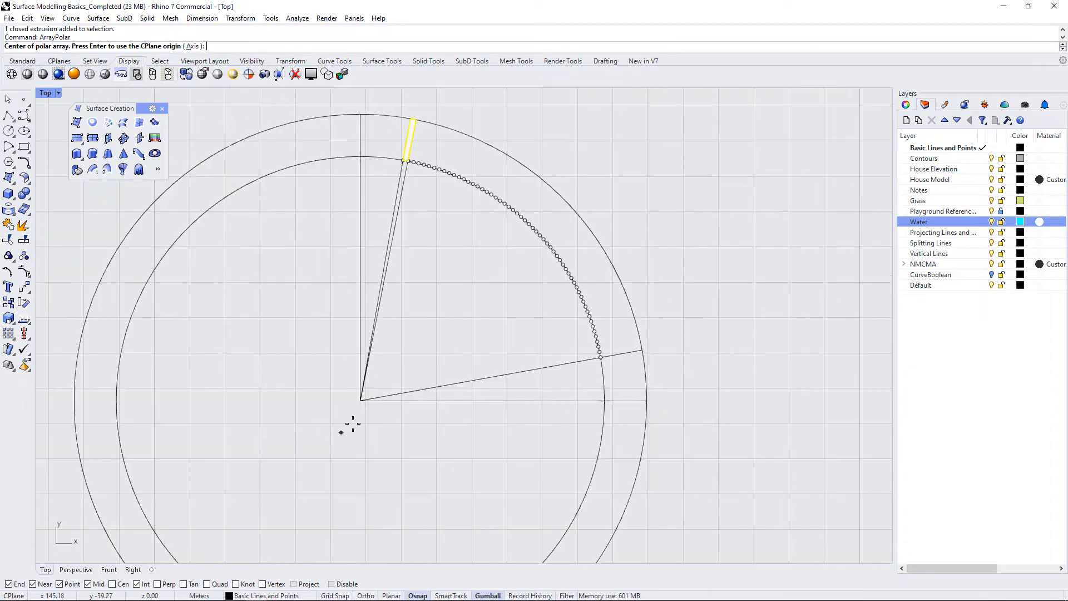
left_click(360, 399)
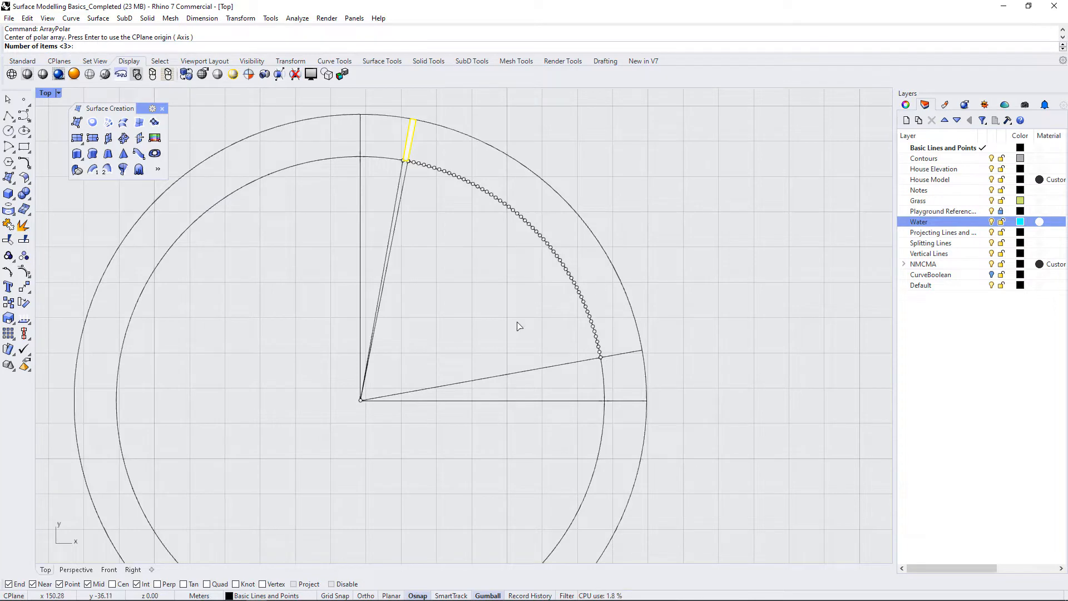
type("56")
key("Return")
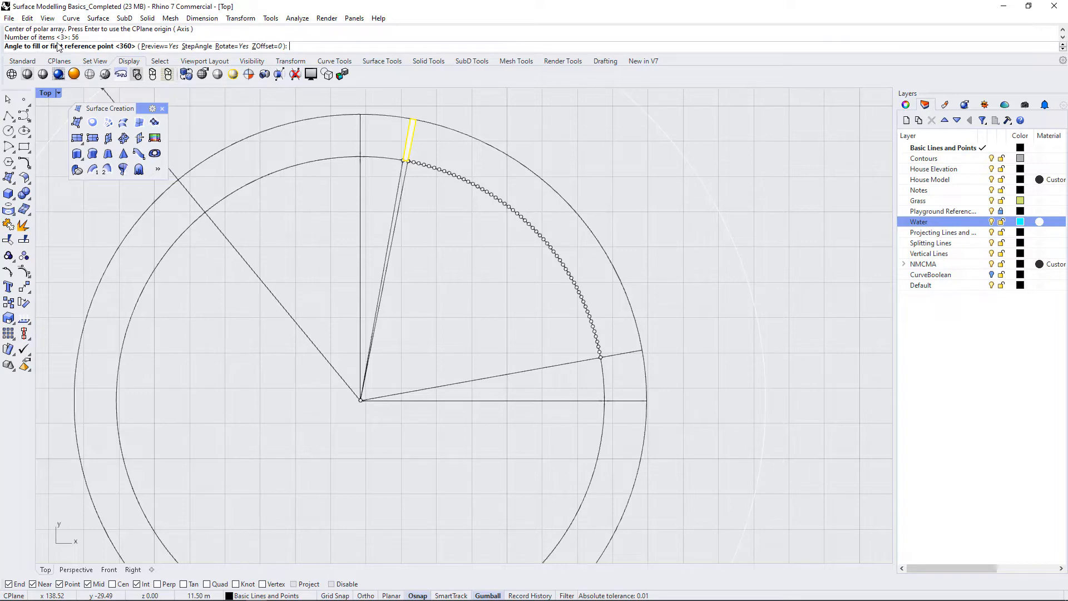
- Fill the polar array from the plank's inner starting corner to the last division point on the lower radial line, and accept it
scroll(403, 159, "up", 5)
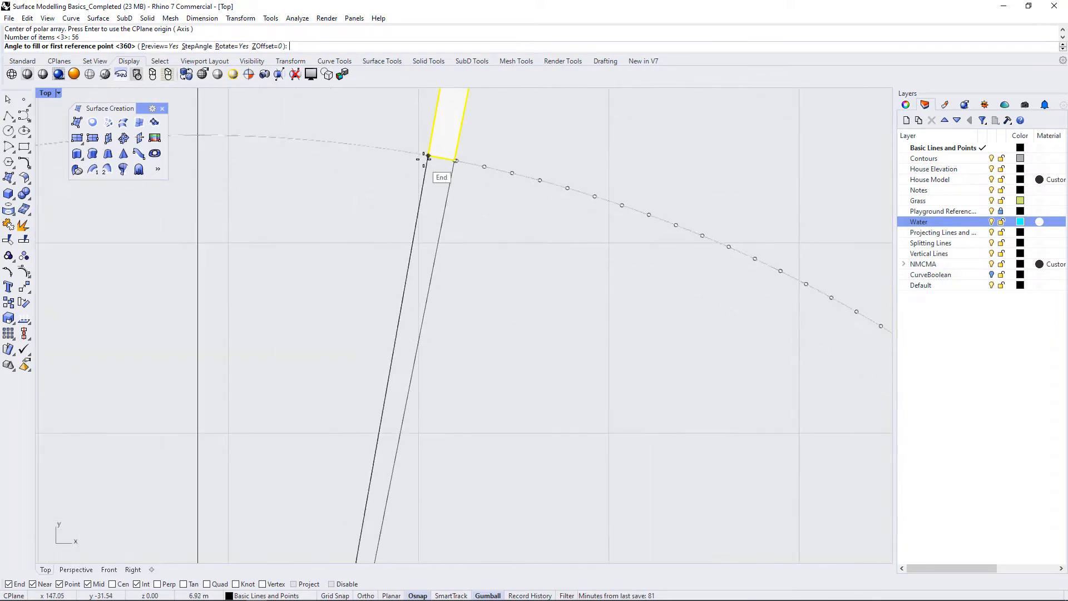
left_click(426, 157)
scroll(423, 155, "down", 5)
scroll(557, 323, "up", 3)
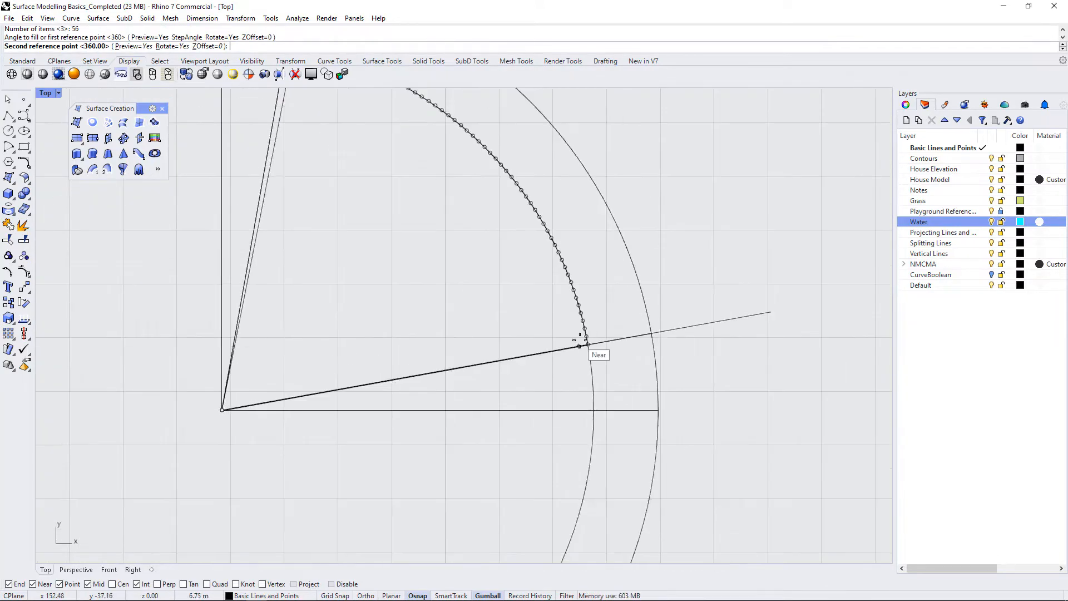
scroll(579, 342, "up", 3)
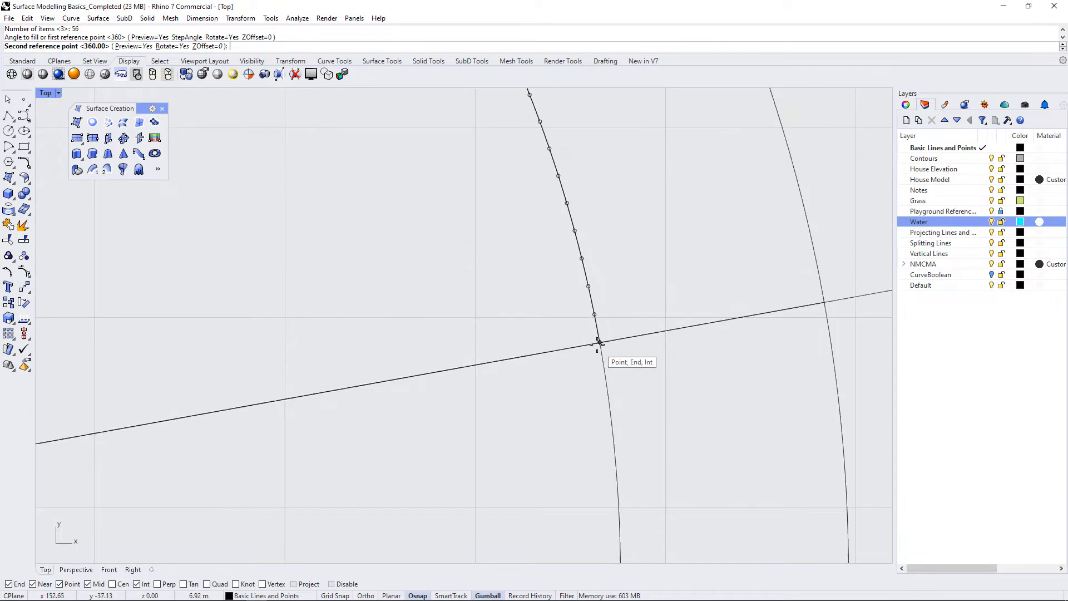
left_click(599, 343)
scroll(623, 345, "down", 5)
scroll(667, 331, "up", 4)
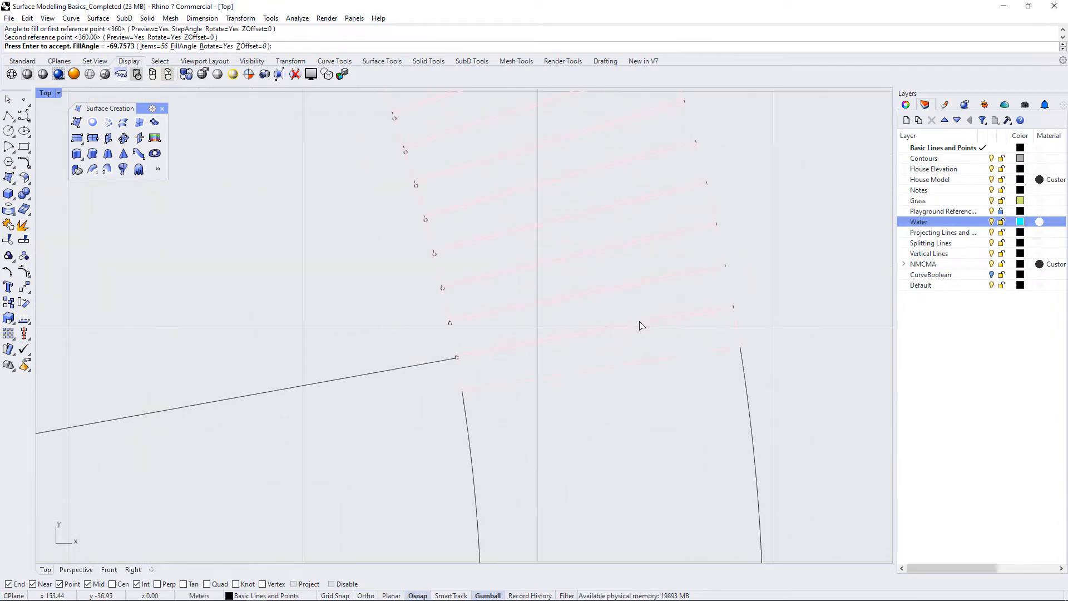
scroll(641, 326, "up", 1)
scroll(415, 367, "up", 7)
scroll(581, 433, "down", 8)
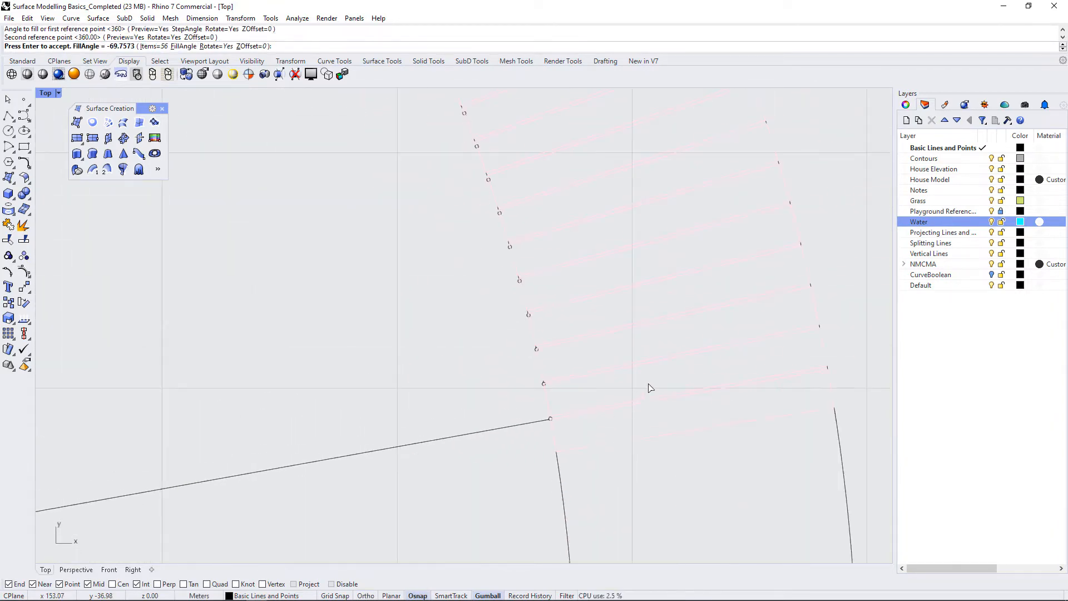
scroll(650, 388, "down", 5)
scroll(453, 142, "down", 2)
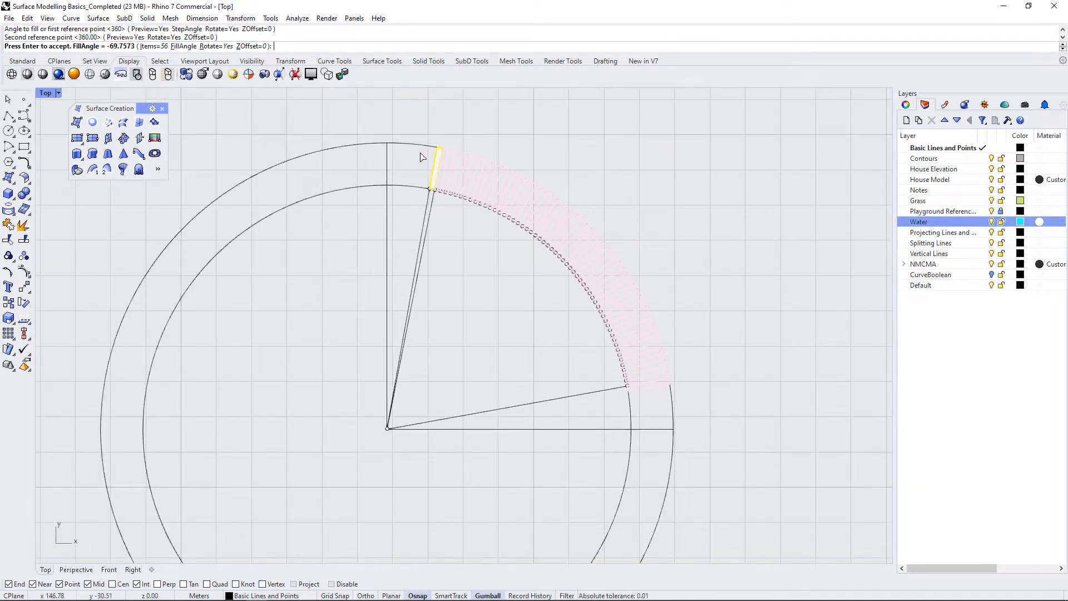
scroll(662, 395, "up", 4)
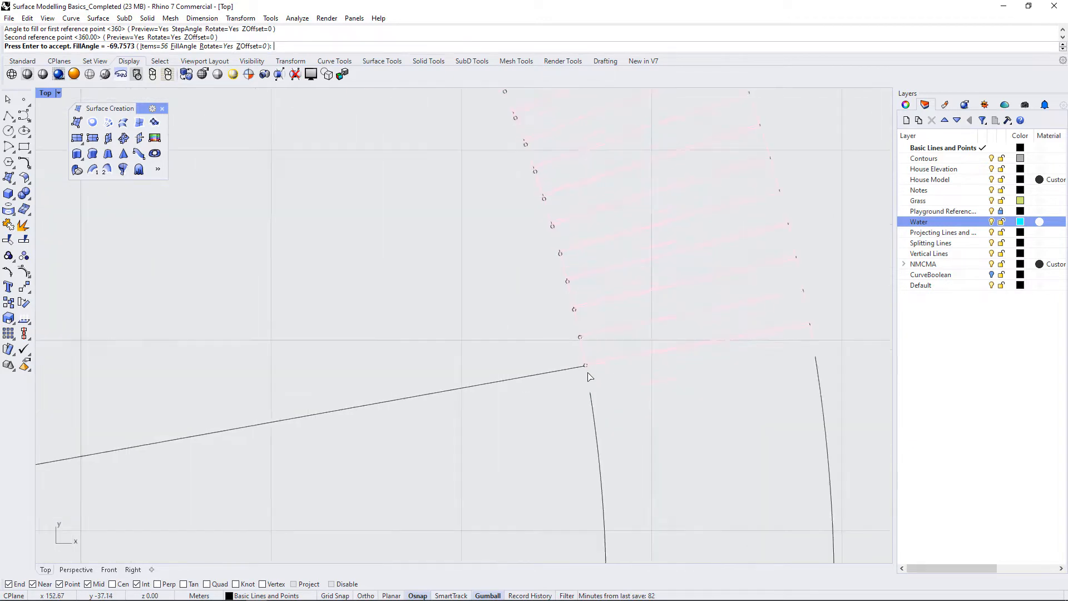
scroll(612, 389, "up", 5)
scroll(534, 328, "down", 2)
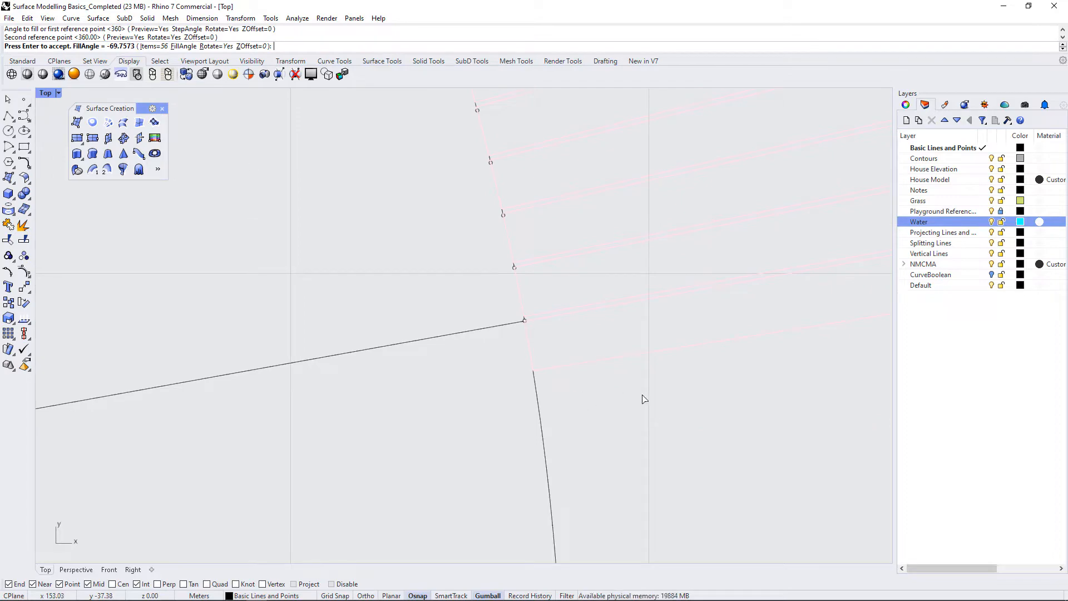
key("Return")
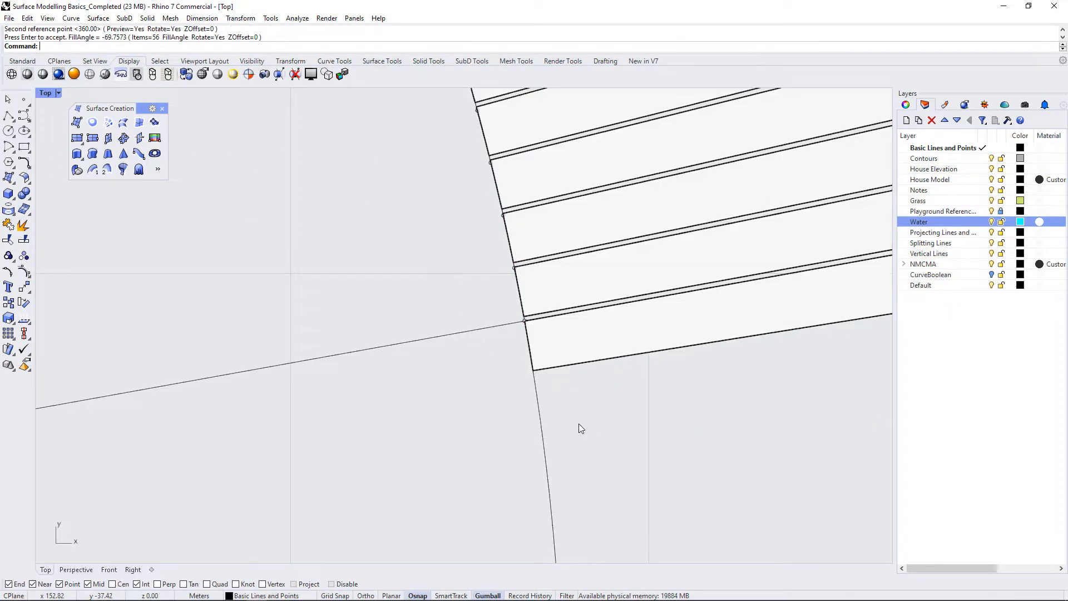
- Delete the surplus plank that extends past the lower radial line at the end of the array
left_click(553, 365)
key("Delete")
scroll(664, 481, "down", 5)
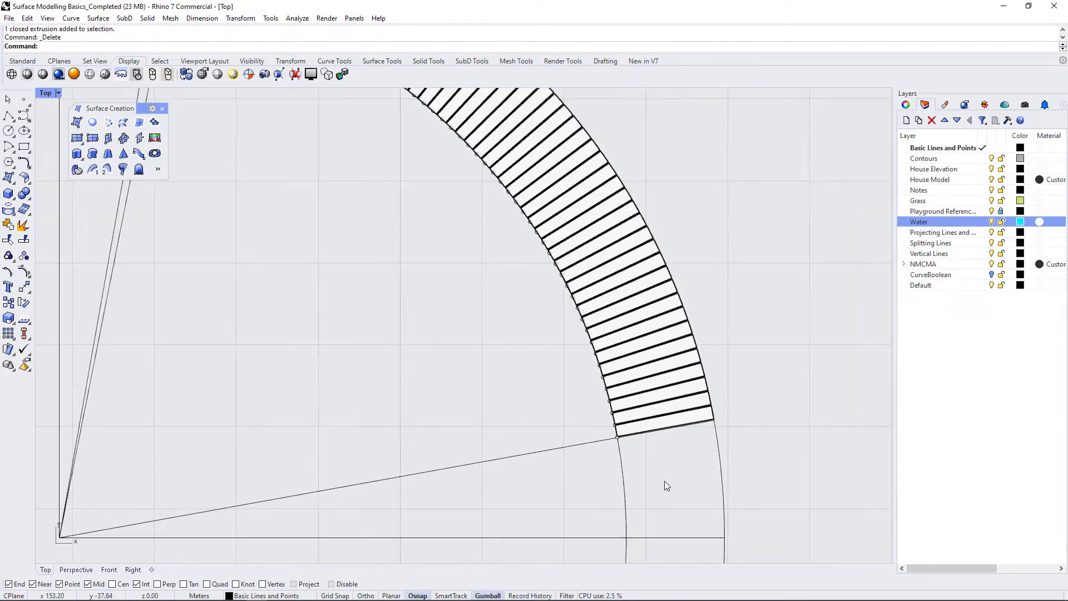
scroll(705, 445, "down", 2)
scroll(696, 448, "down", 3)
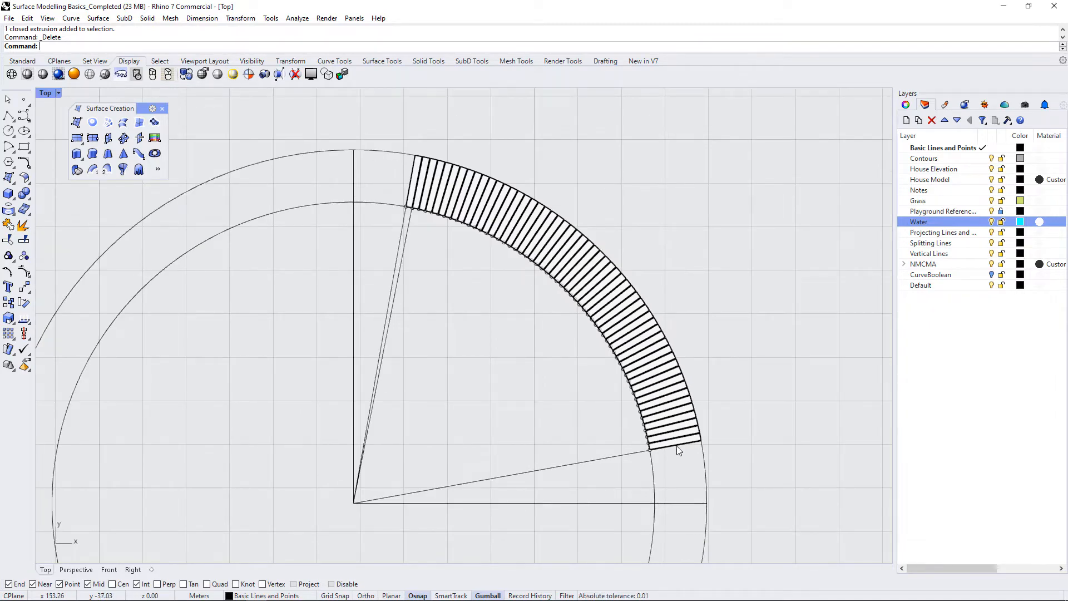
scroll(423, 196, "up", 3)
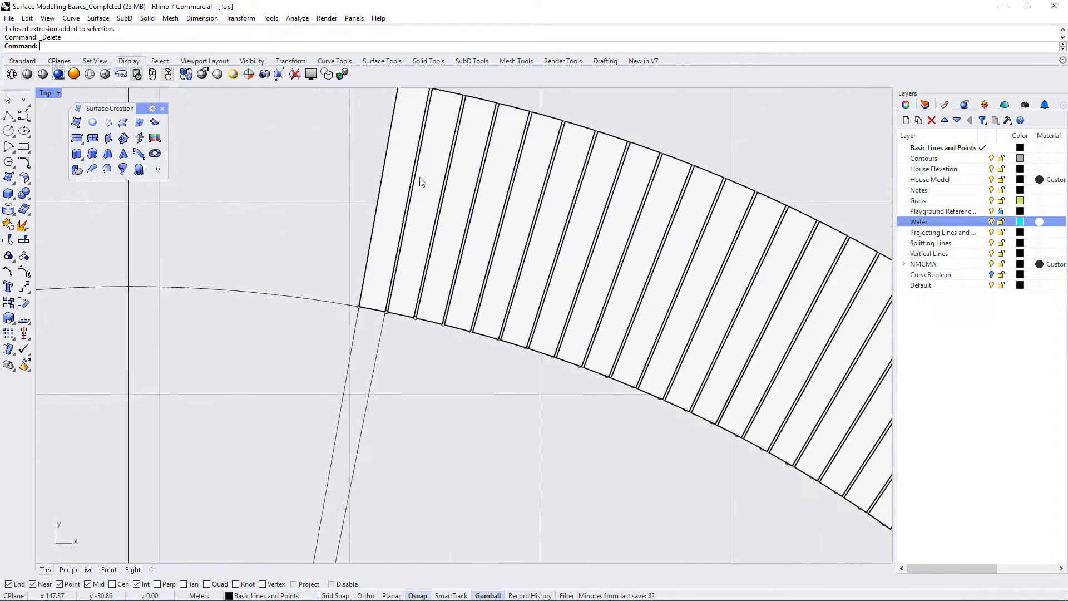
- Delete the division points and the inner arc segment beneath them, keeping all the arrayed planks
scroll(395, 206, "down", 3)
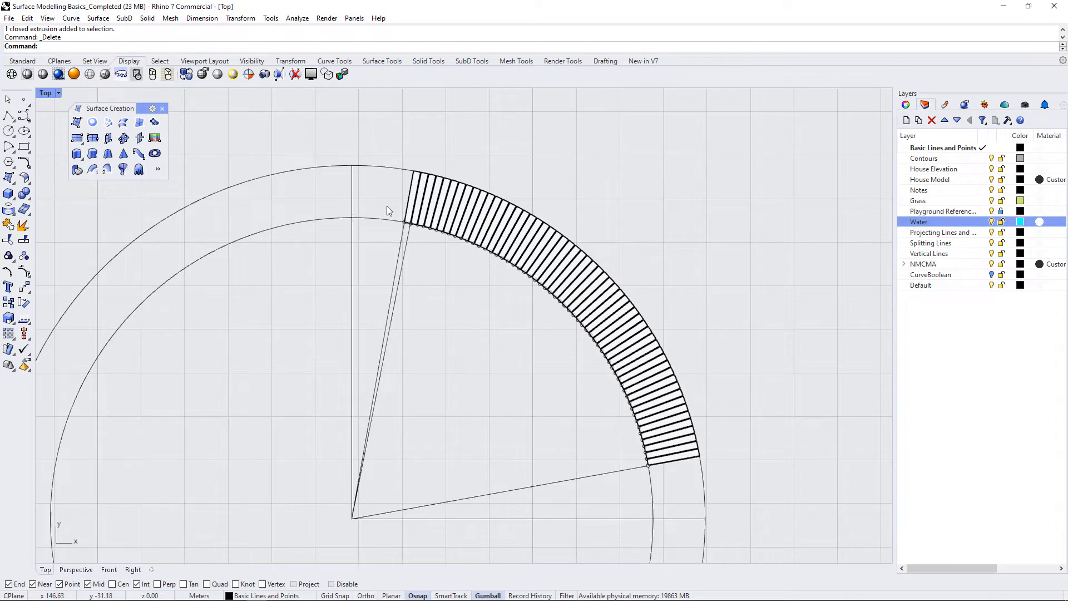
left_click_drag(387, 210, 669, 479)
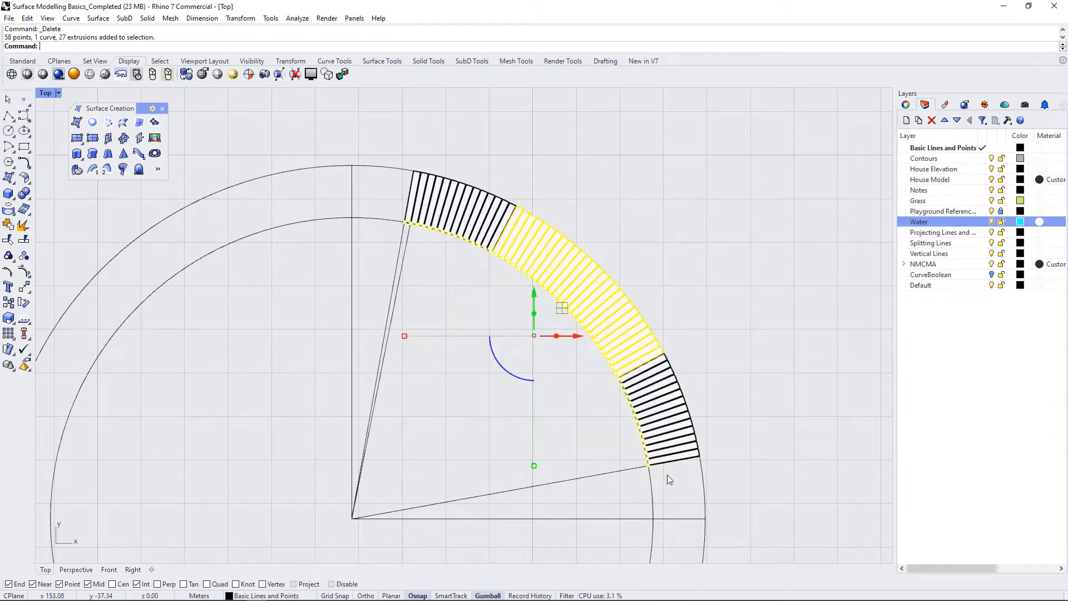
mouse_move(686, 359)
left_mouse_down("ctrl")
mouse_move(616, 254)
mouse_move(513, 203)
left_mouse_up("ctrl")
scroll(472, 246, "up", 8)
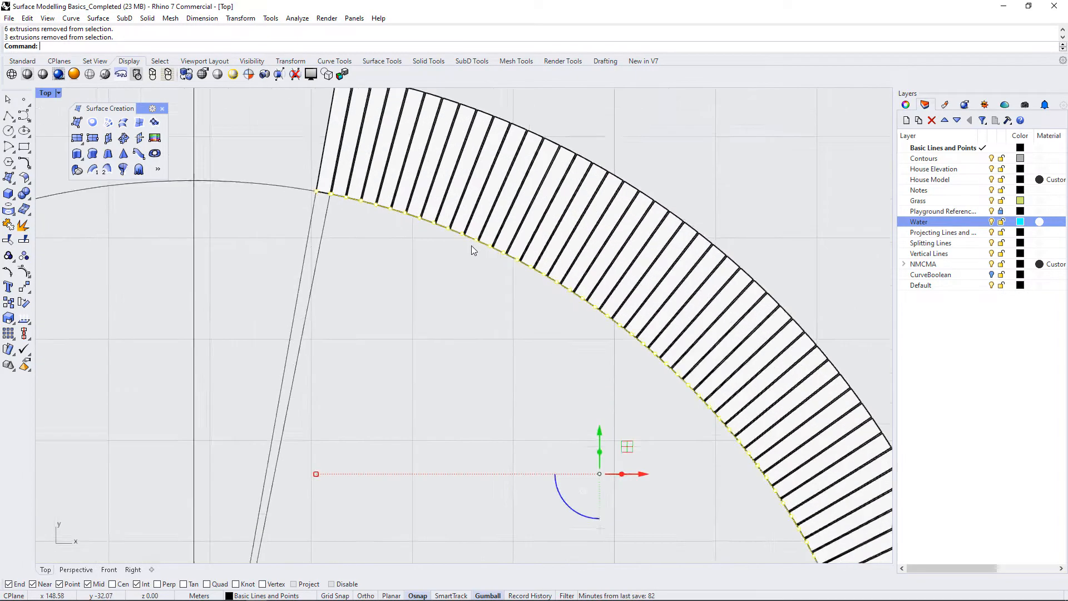
scroll(471, 245, "down", 10)
key("Delete")
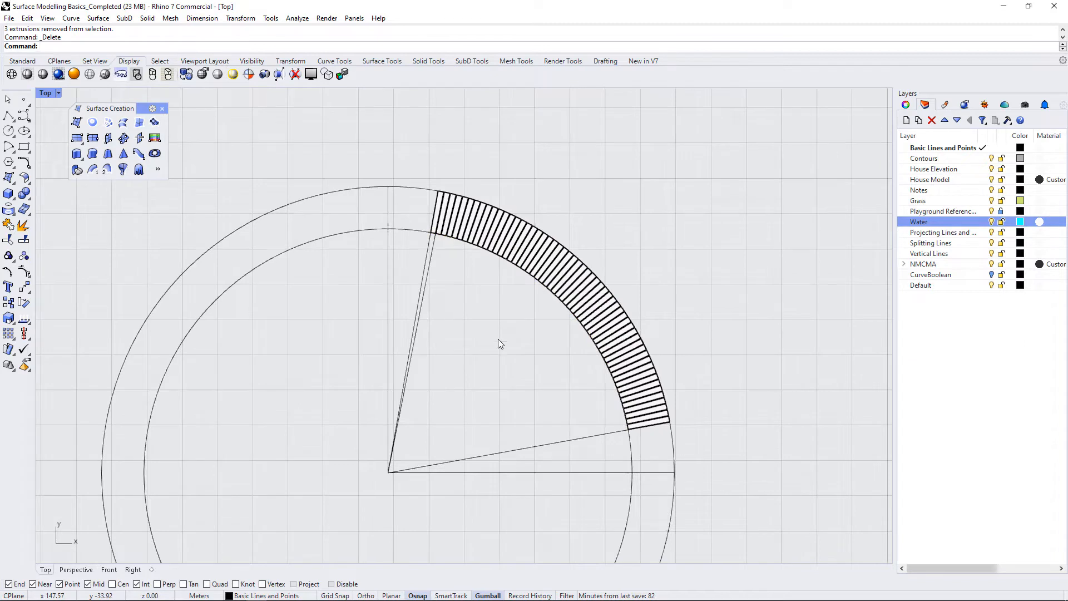
- Group all the arrayed planks, leaving the flat plank outline curve out of the group
left_click_drag(425, 171, 702, 443)
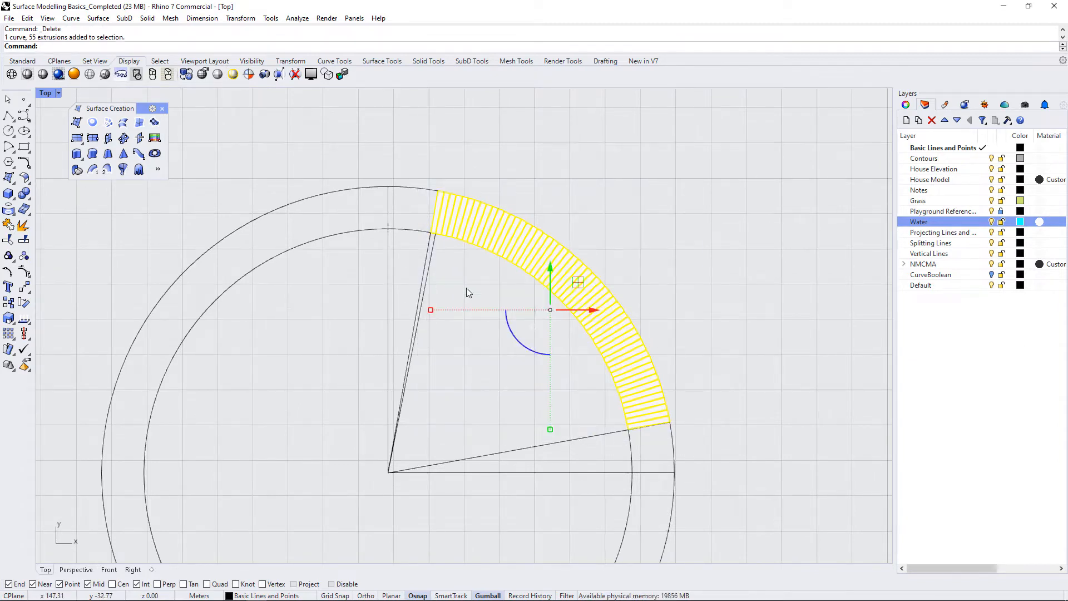
scroll(445, 217, "up", 6)
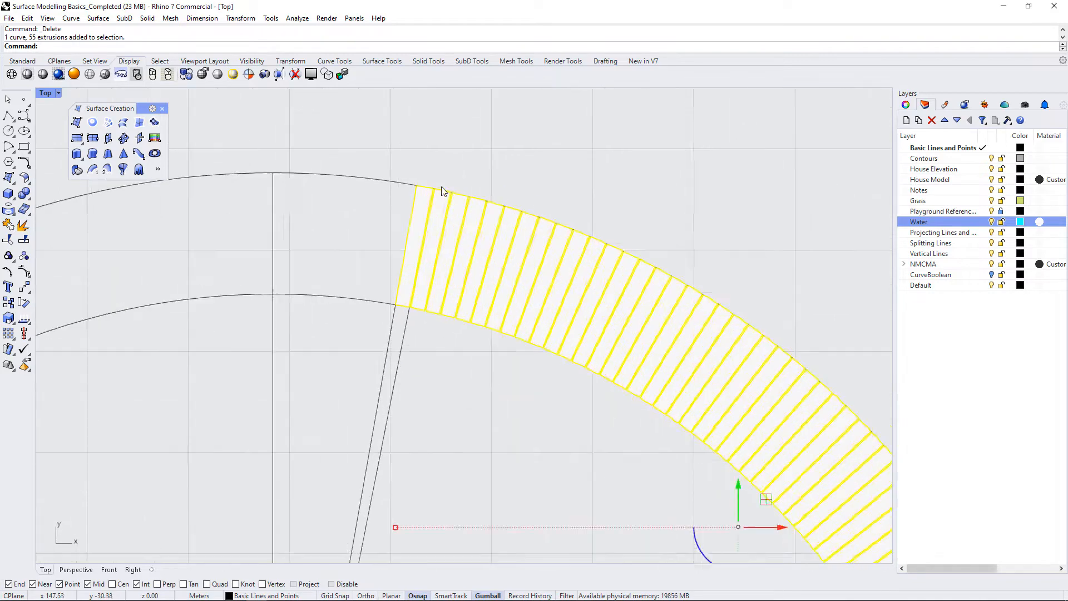
scroll(353, 329, "up", 8)
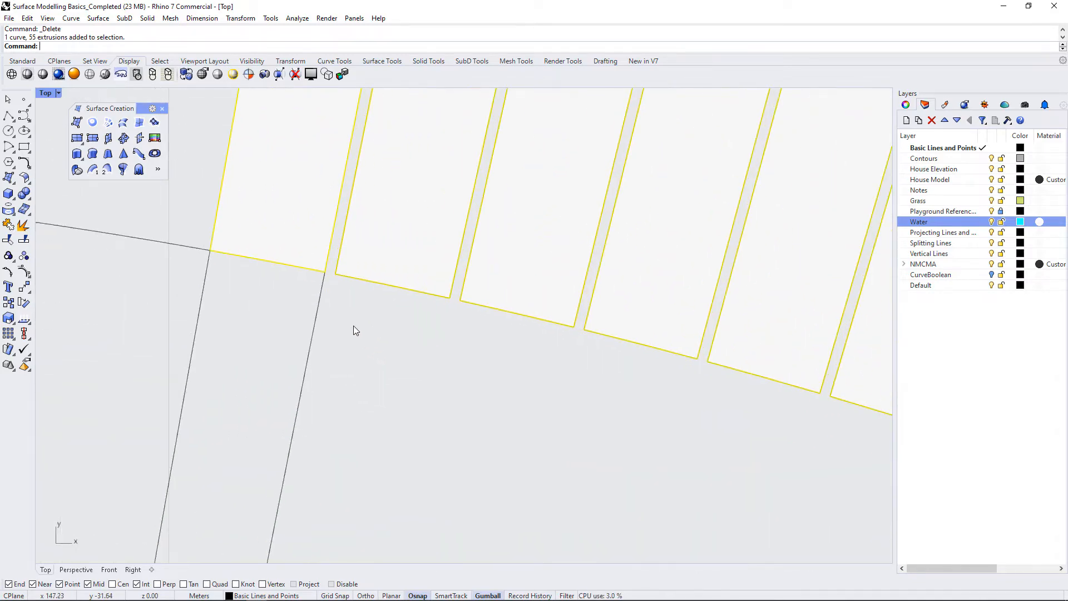
scroll(386, 305, "down", 6)
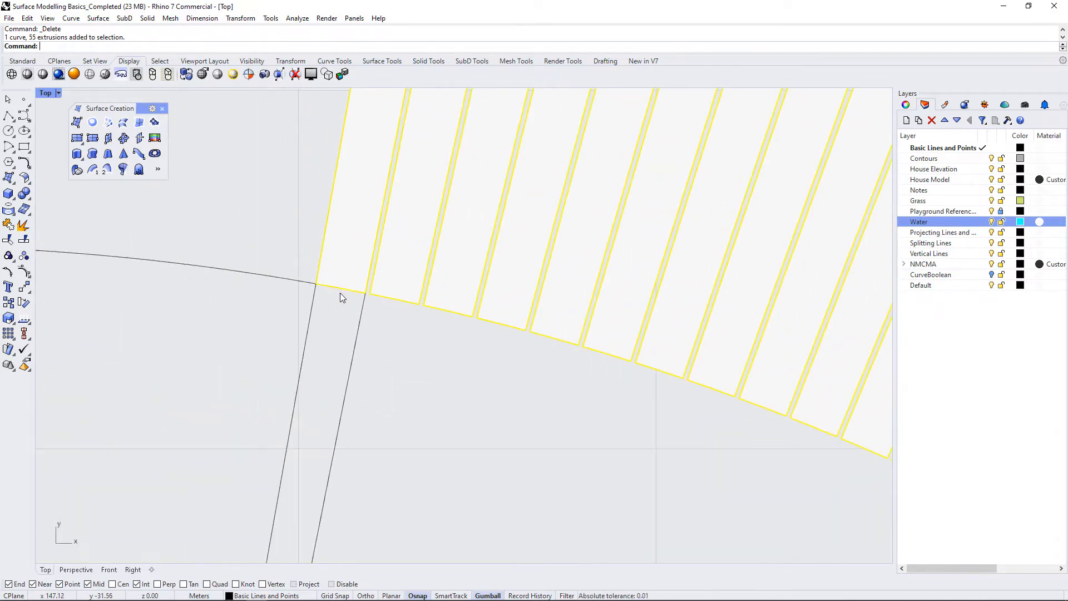
scroll(340, 291, "down", 6)
scroll(425, 296, "up", 5)
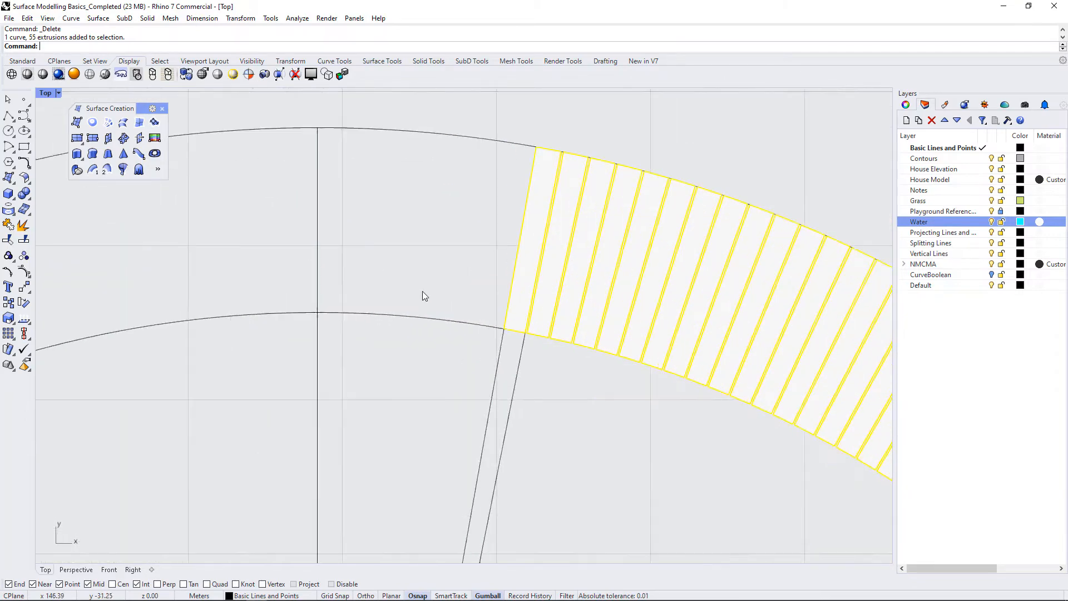
left_click(534, 342, "ctrl")
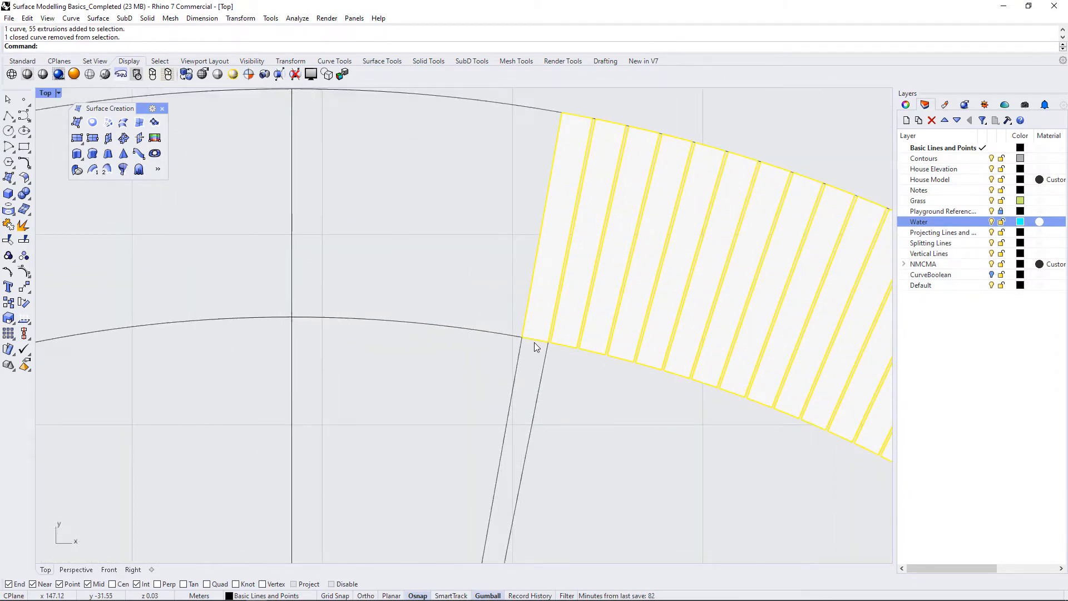
scroll(458, 283, "down", 3)
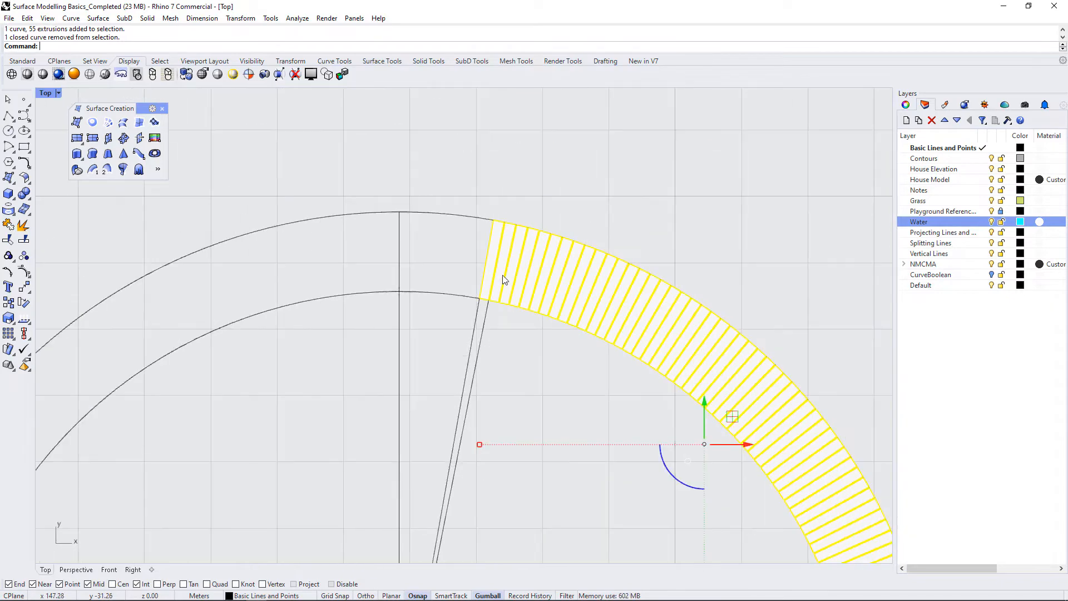
scroll(434, 240, "down", 3)
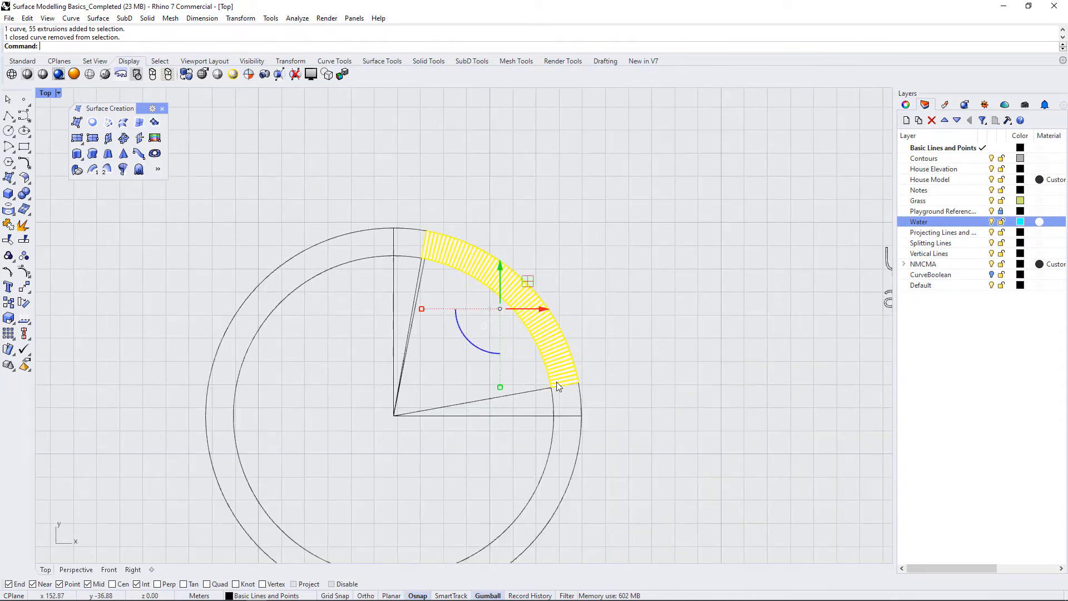
type("g")
key("Return")
left_click(455, 315)
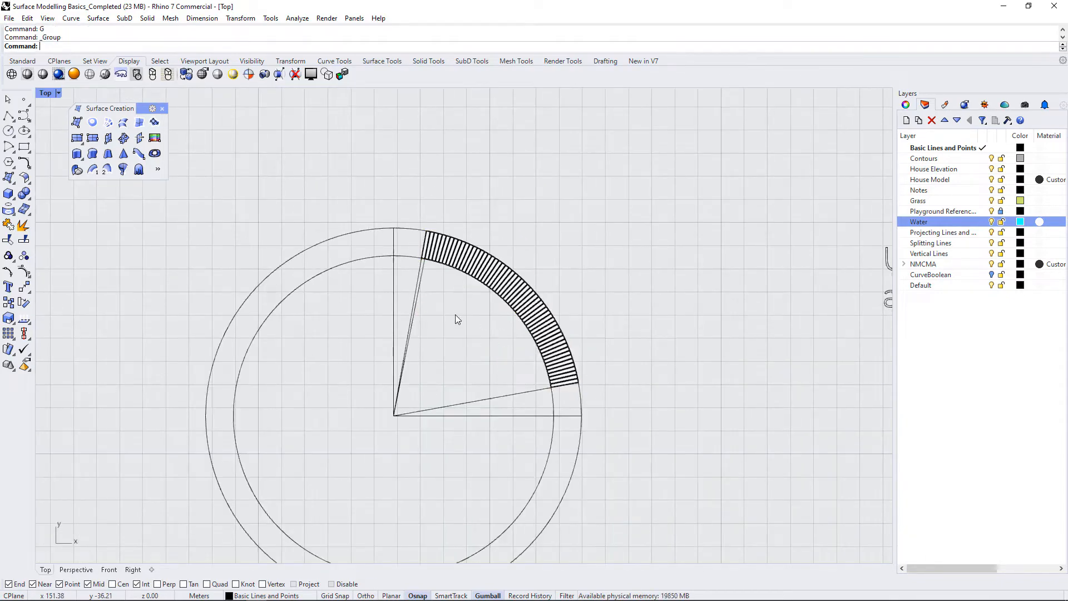
- Move the grouped planks vertically upward 0.45 m in the perspective view, starting from the first plank's inner corner
left_click(488, 279)
scroll(520, 248, "down", 3)
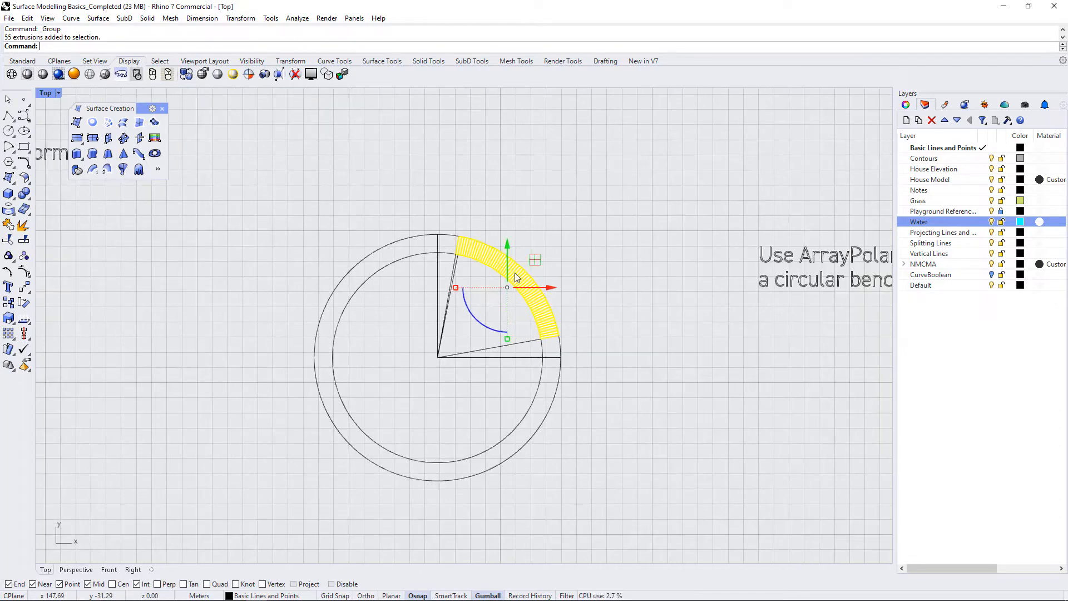
double_click(42, 93)
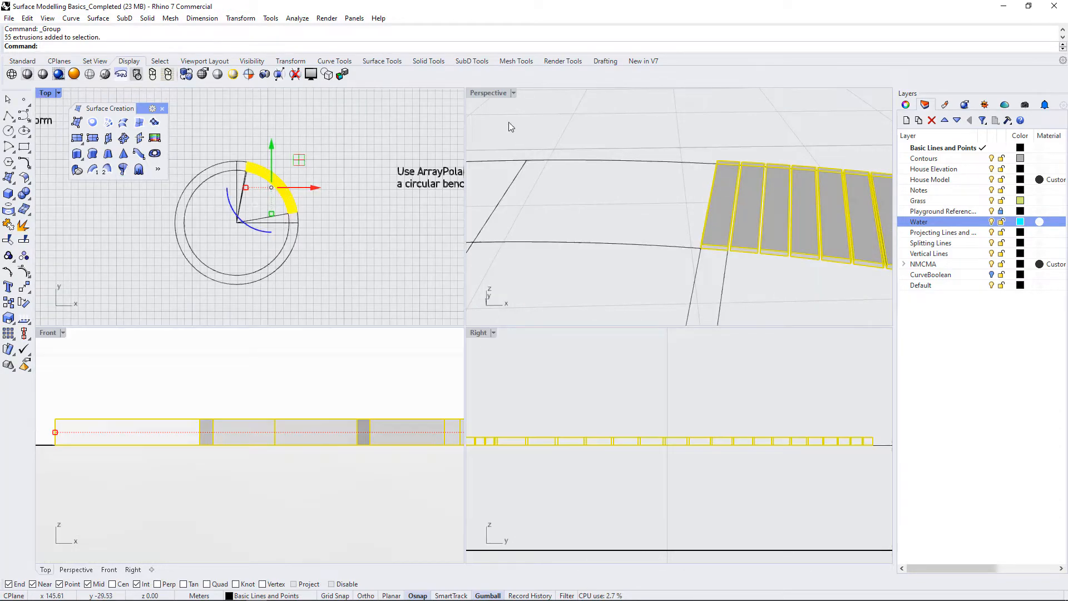
double_click(498, 94)
right_click_drag(643, 432, 554, 324)
type("m")
key("Return")
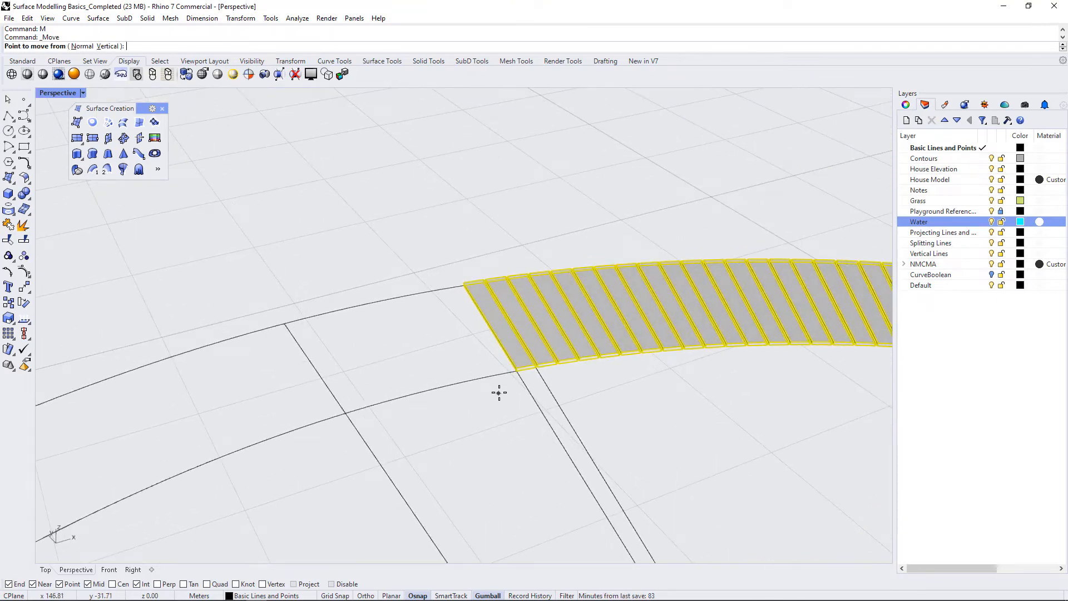
scroll(512, 379, "up", 6)
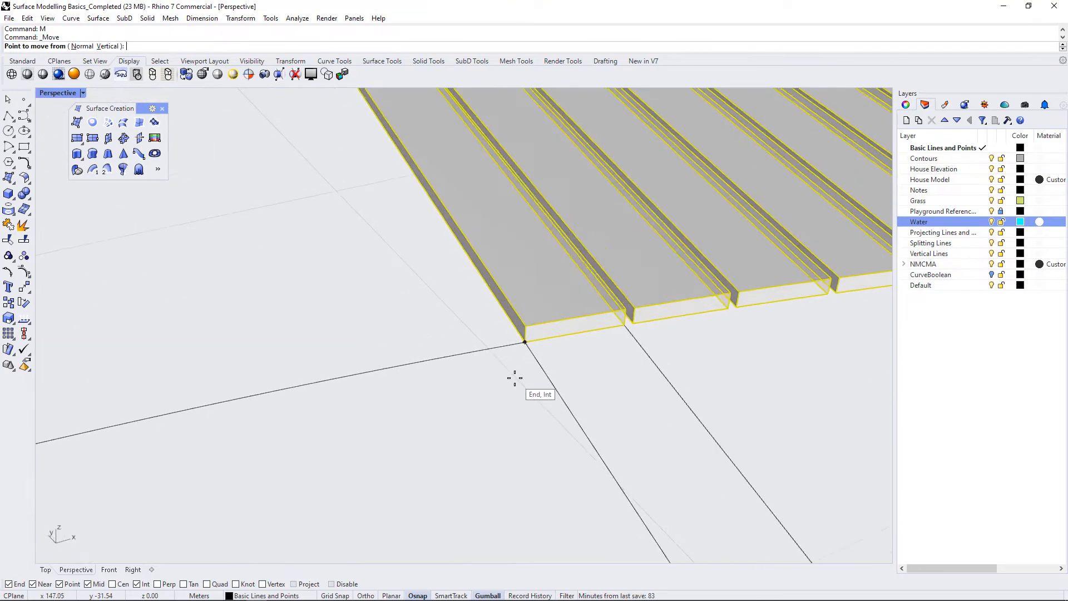
left_click(108, 46)
left_click(530, 307)
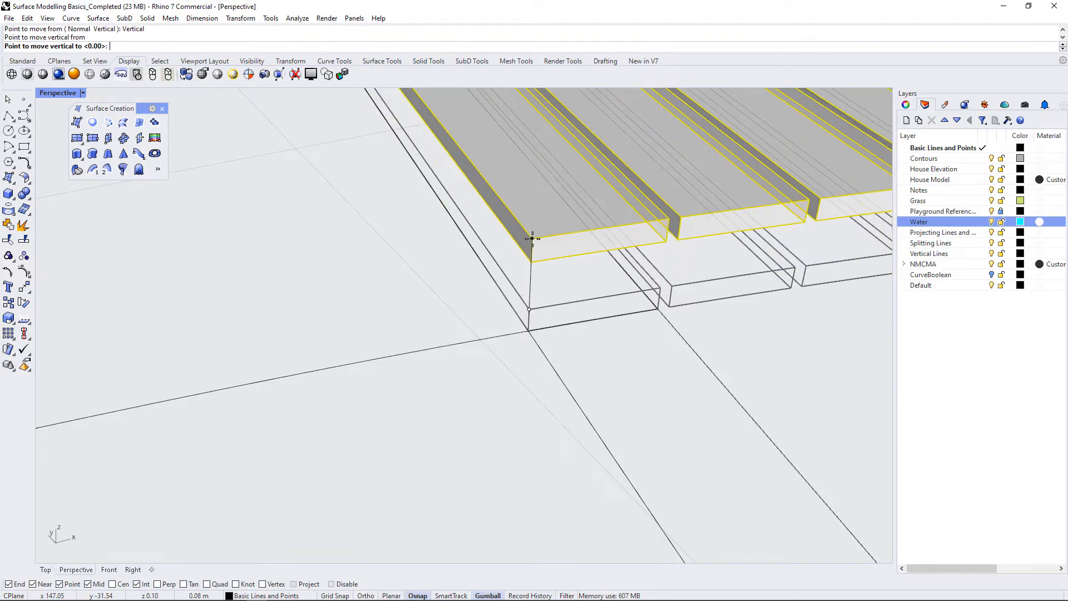
type(".45")
key("Return")
scroll(545, 286, "down", 8)
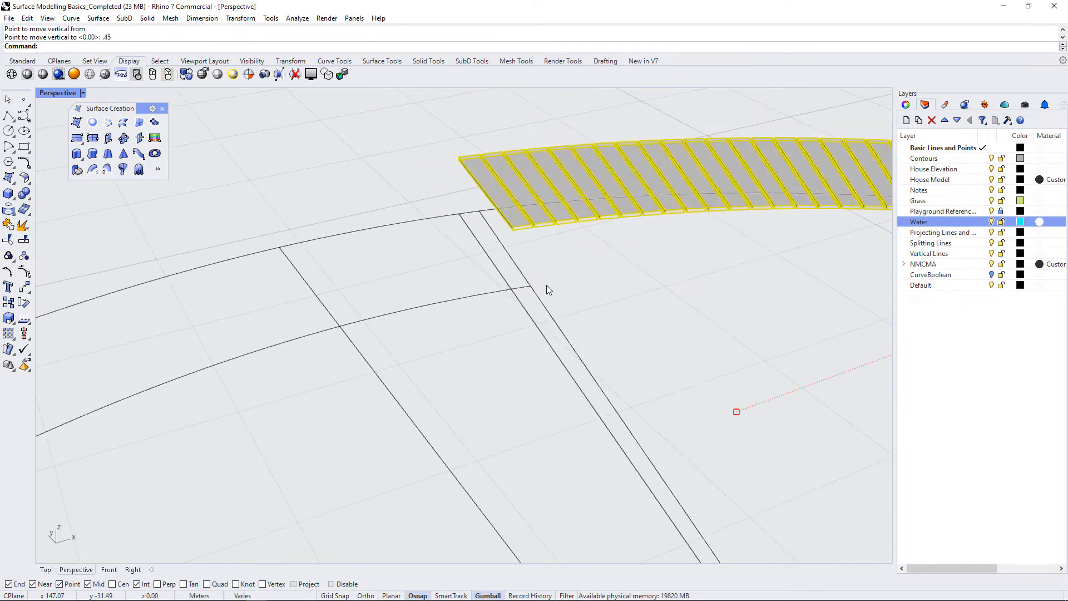
- Explode the plank outline left on the ground into separate line segments
right_click_drag(546, 285, 553, 207)
scroll(556, 267, "up", 5)
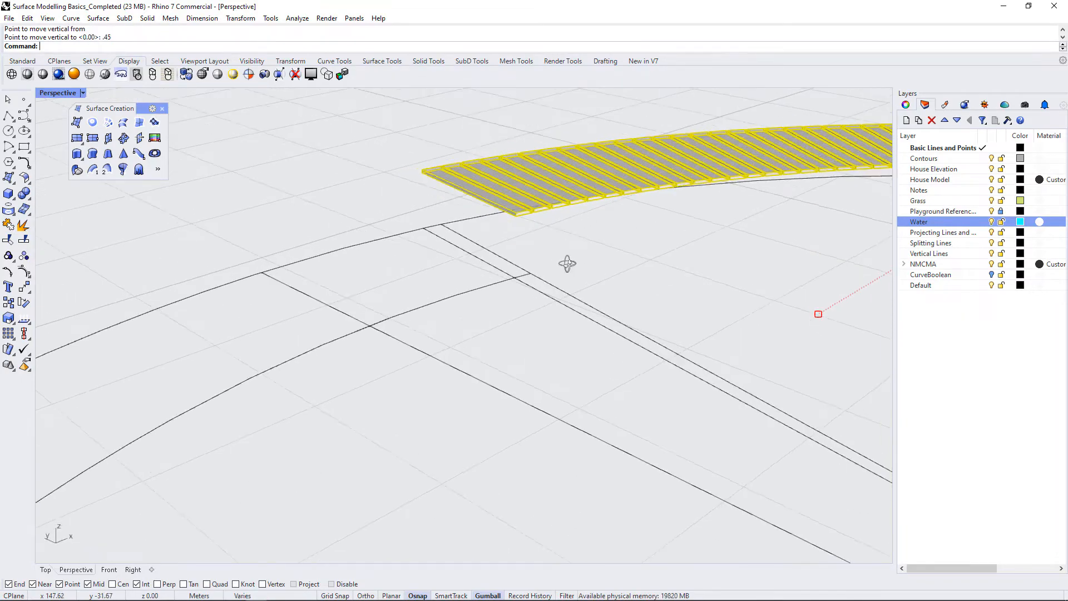
right_click_drag(546, 261, 515, 287)
left_click(513, 289)
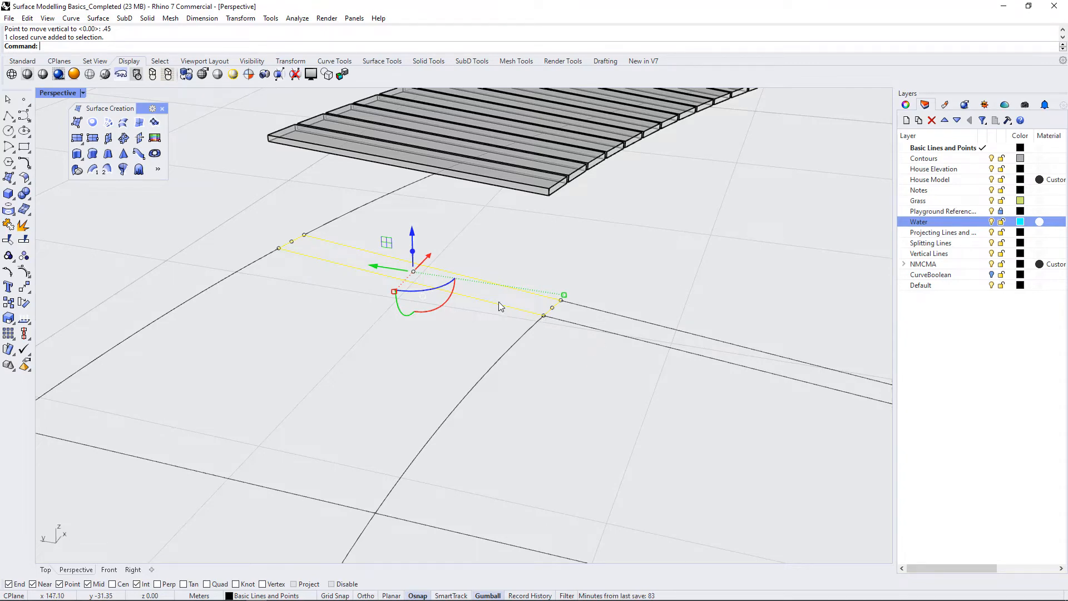
scroll(512, 315, "up", 5)
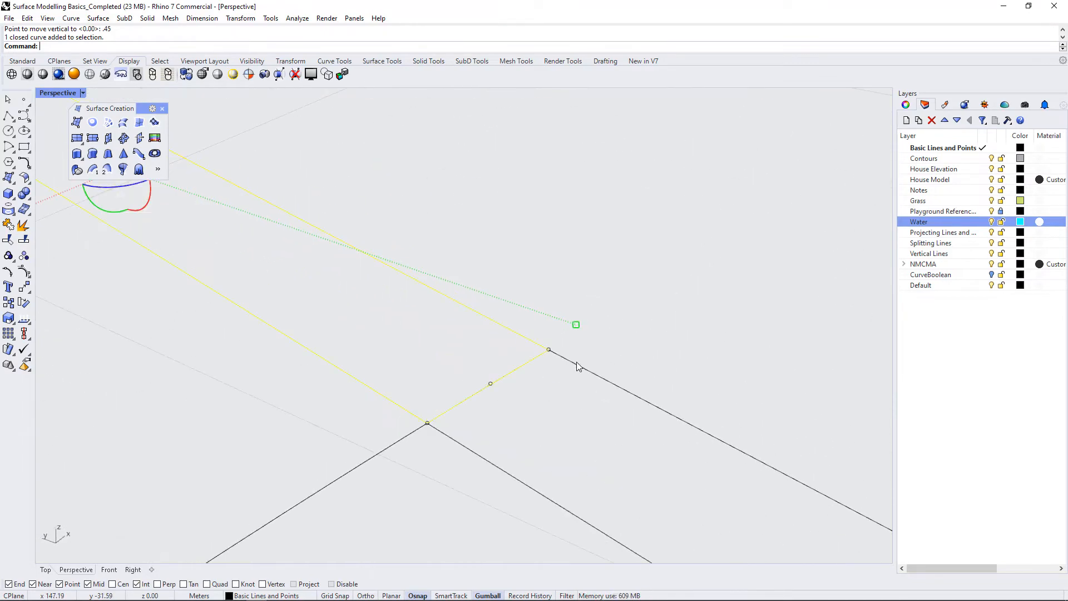
scroll(576, 398, "down", 5)
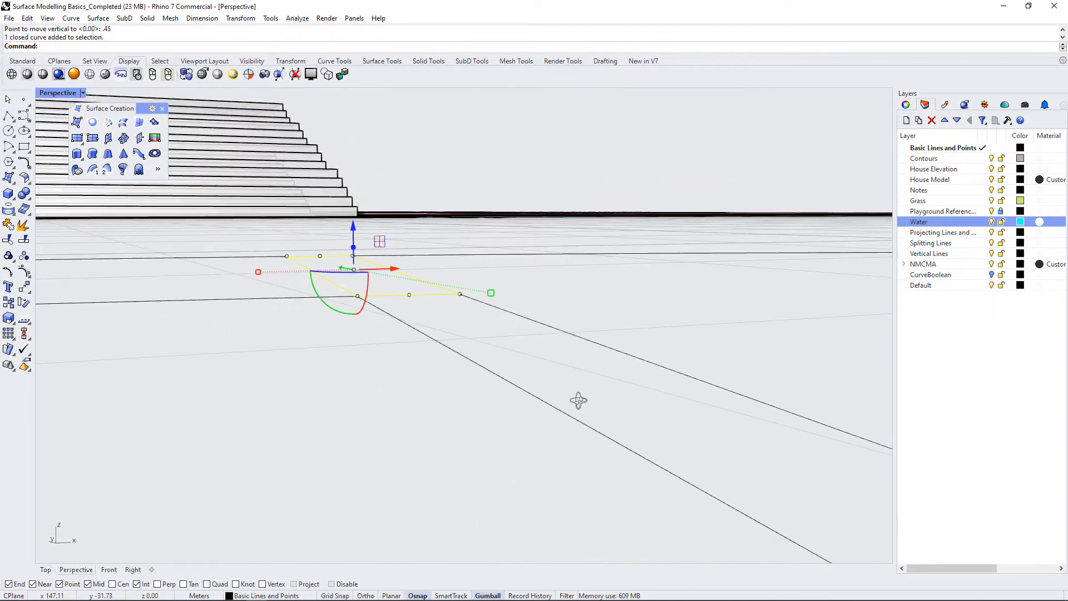
type("x")
key("Return")
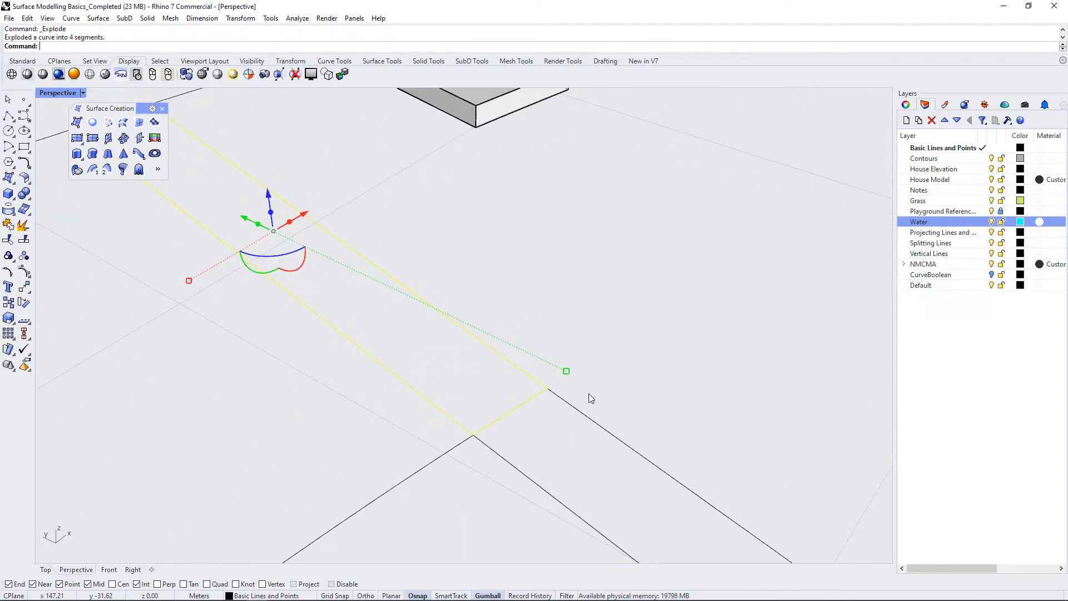
key("Escape")
- Offset the outline's long edge on the planks' side by 0.02 m toward the inside of the outline
scroll(662, 384, "down", 4)
right_click_drag(664, 384, 600, 396)
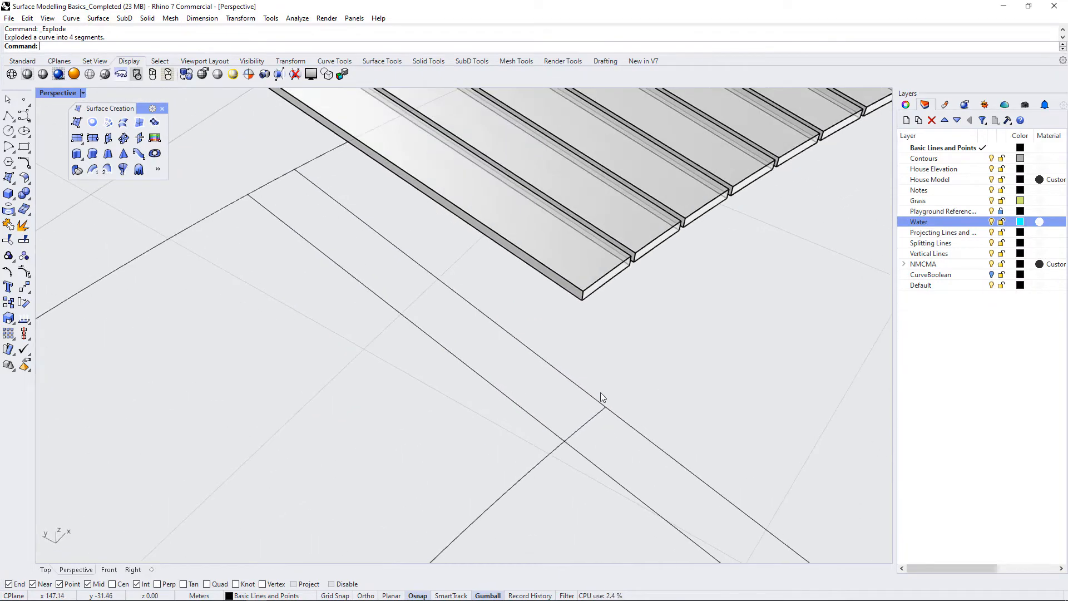
left_click(578, 392)
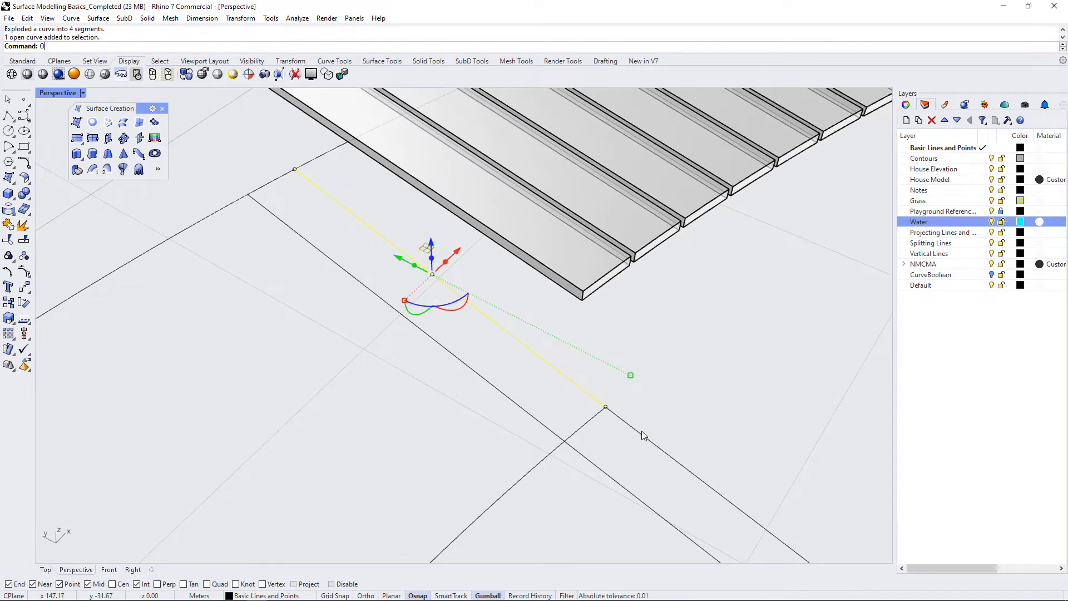
type("o")
key("Return")
left_click(71, 46)
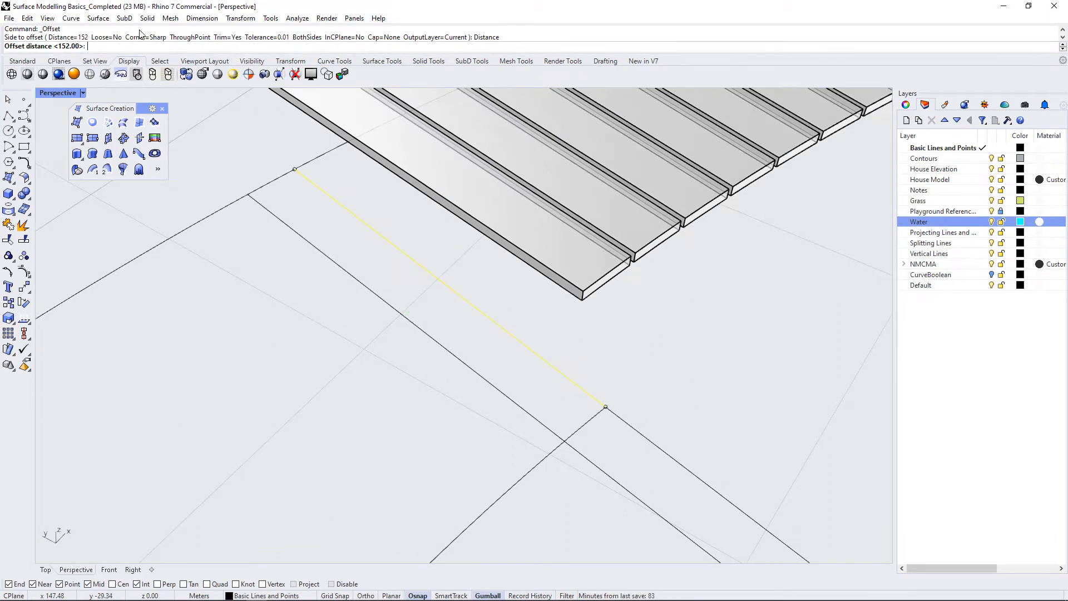
type(".15")
key("Return")
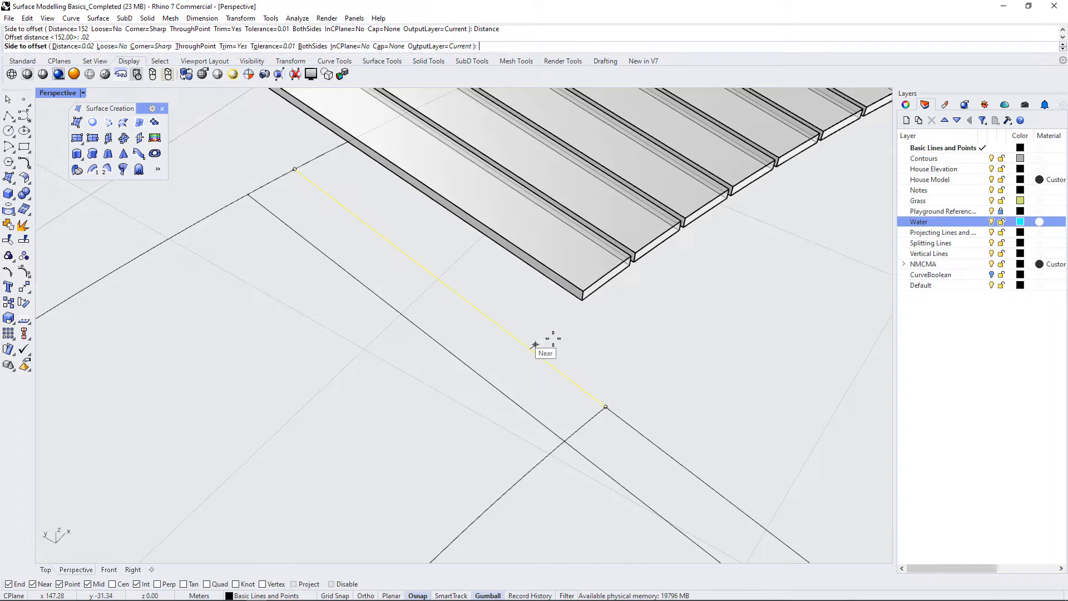
left_click(507, 413)
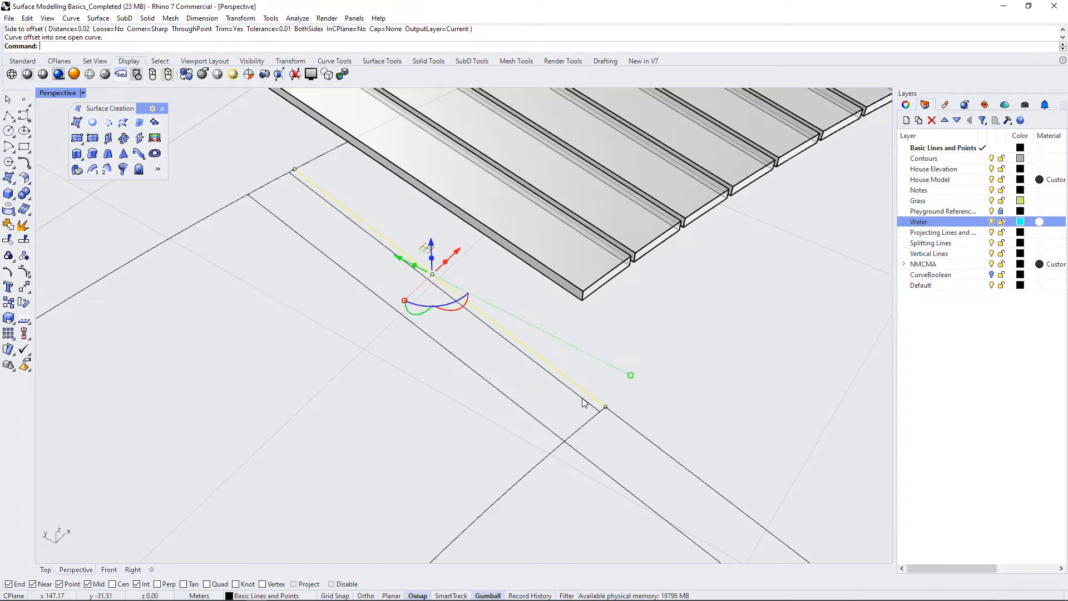
- Split both short edges of the ground outline where they meet the offset line
left_click(592, 419)
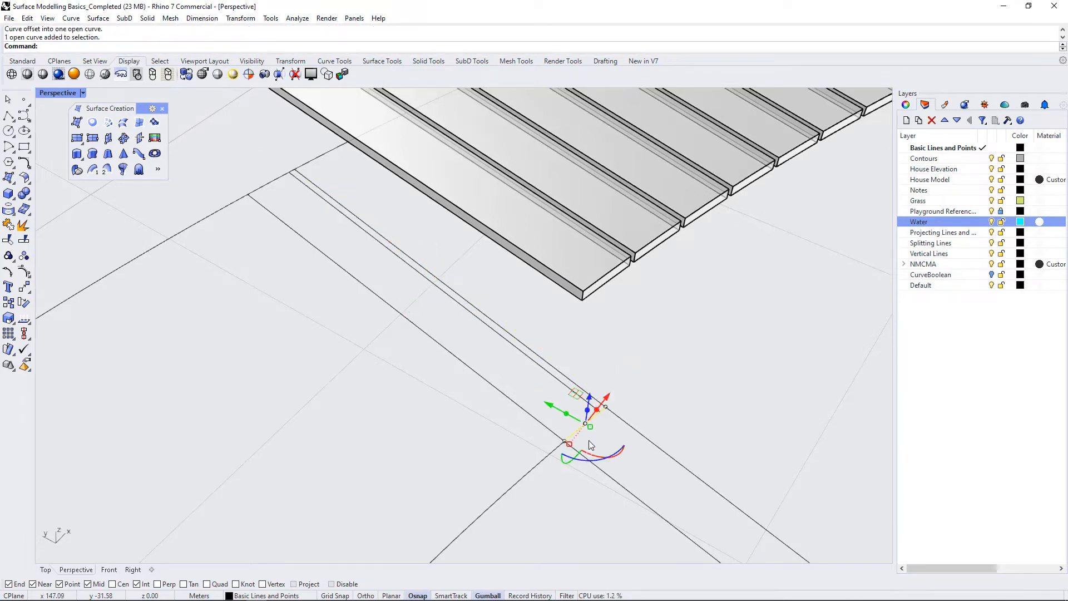
key("Return")
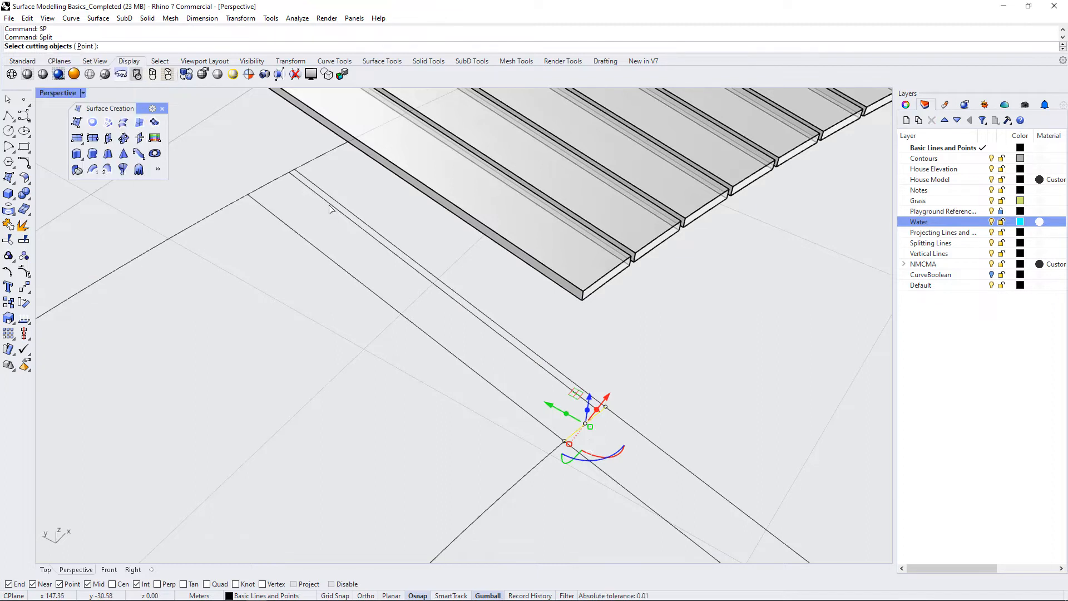
key("Return")
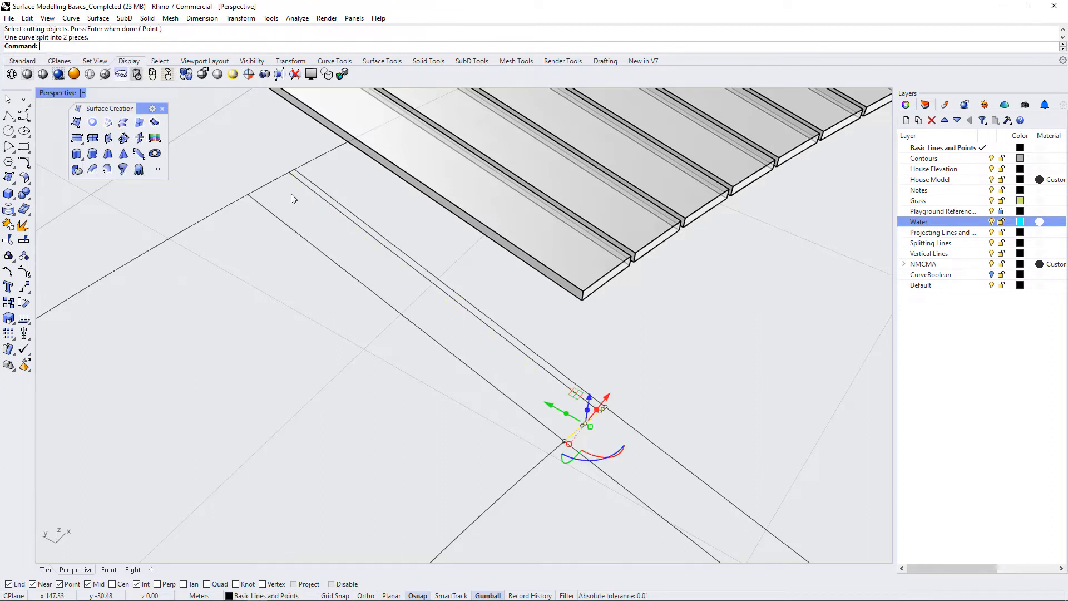
left_click(274, 182)
type("sp")
key("Return")
left_click(304, 186)
key("Return")
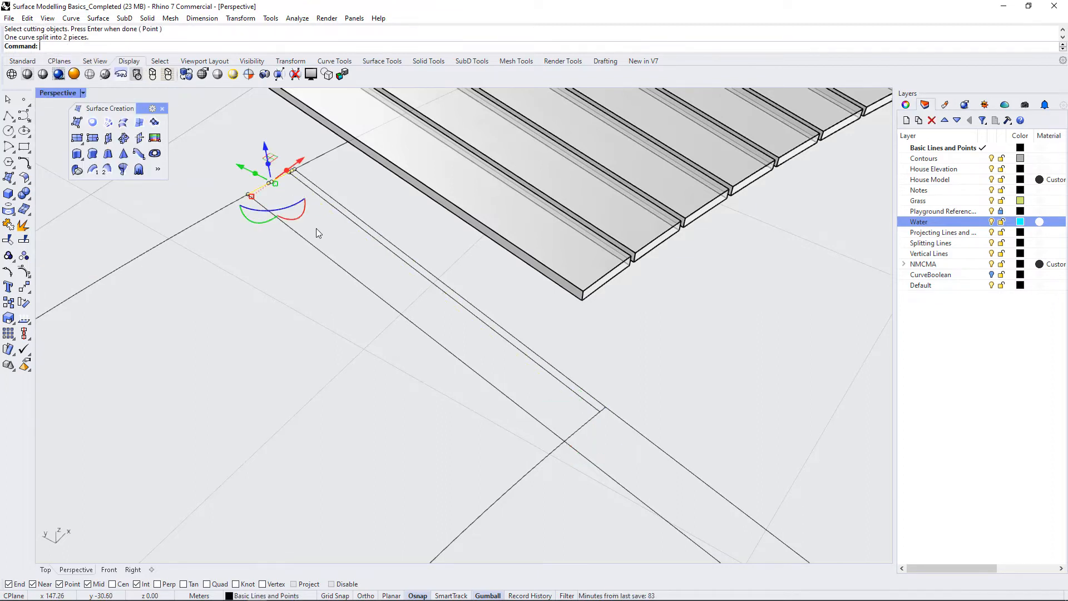
left_click(315, 229)
- Join the four segments of the thin strip on the ground outline into one closed curve
left_click_drag(273, 156, 310, 190)
left_click(595, 399)
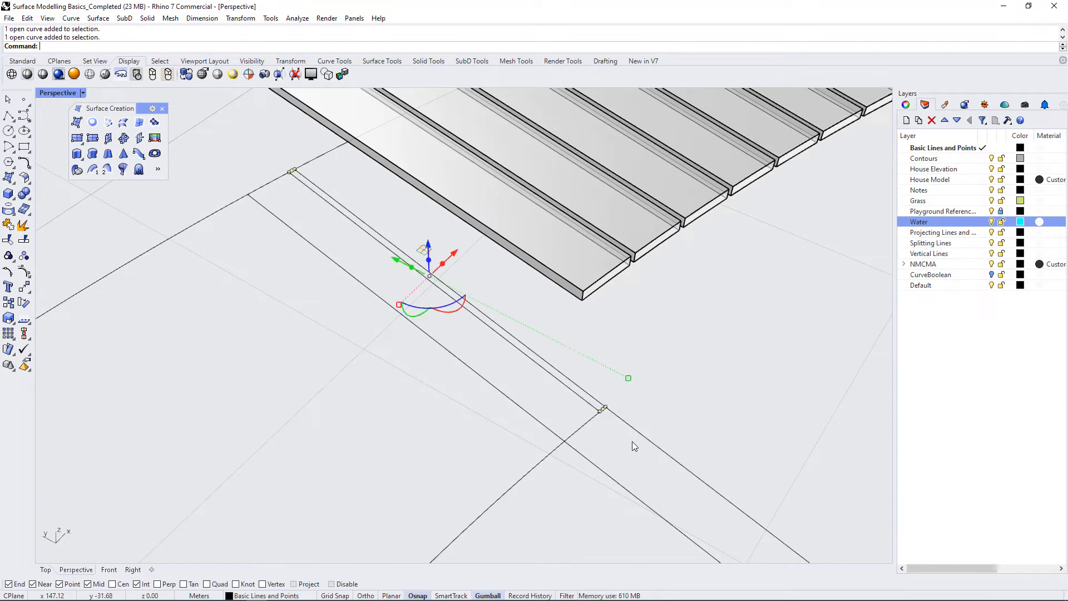
left_click_drag(577, 364, 529, 350, "shift")
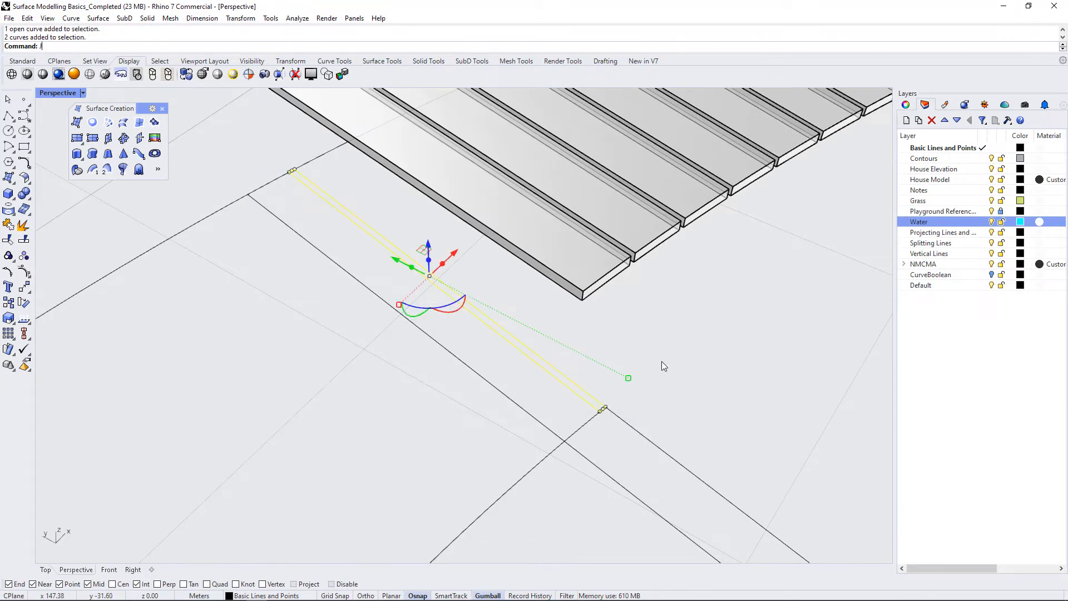
type("J")
key("Return")
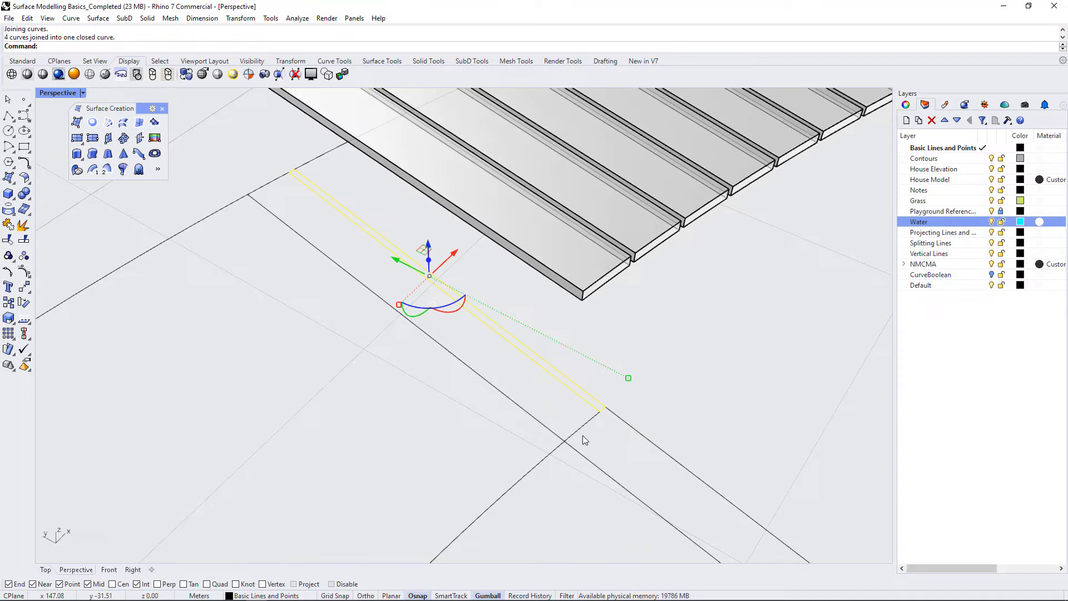
- Extrude the closed strip vertically as a solid up to the underside of the planks, 0.45 m high, and select it
type("EXT")
key("Return")
right_click_drag(608, 410, 601, 278)
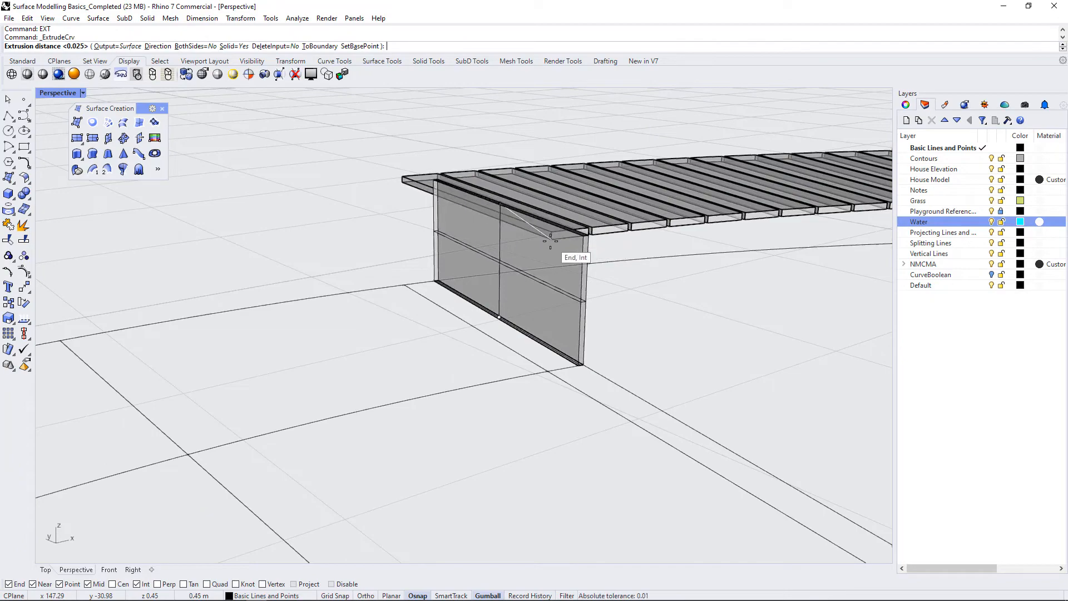
left_click(551, 240)
right_click_drag(649, 345, 612, 411)
left_click(548, 402)
- Examine the support panel's position under the first planks and along the bench arc from several angles
scroll(328, 249, "down", 8)
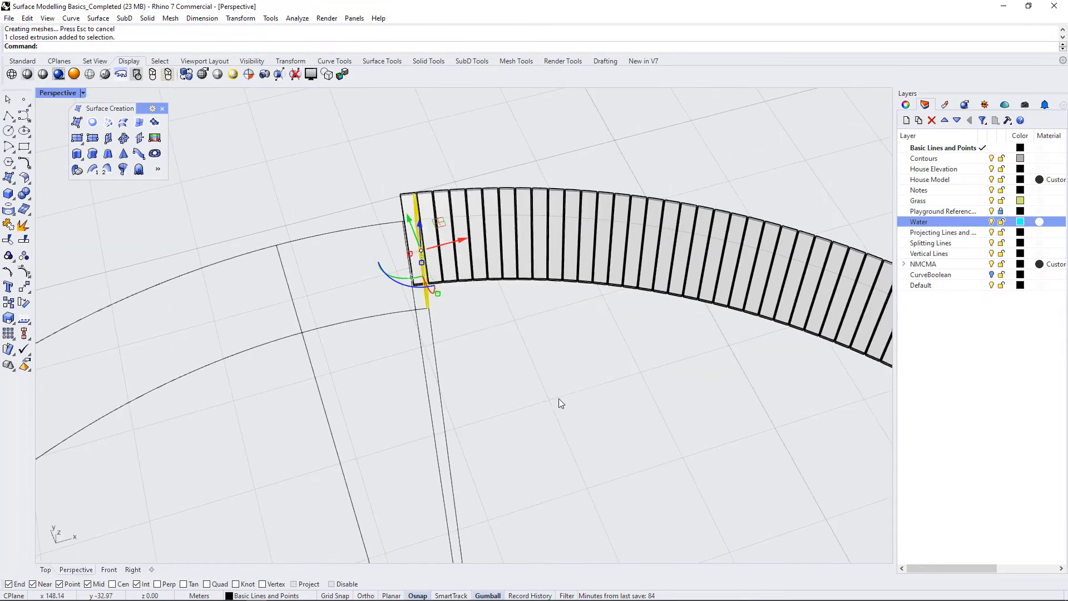
scroll(561, 403, "down", 7)
right_click_drag(625, 286, 584, 384)
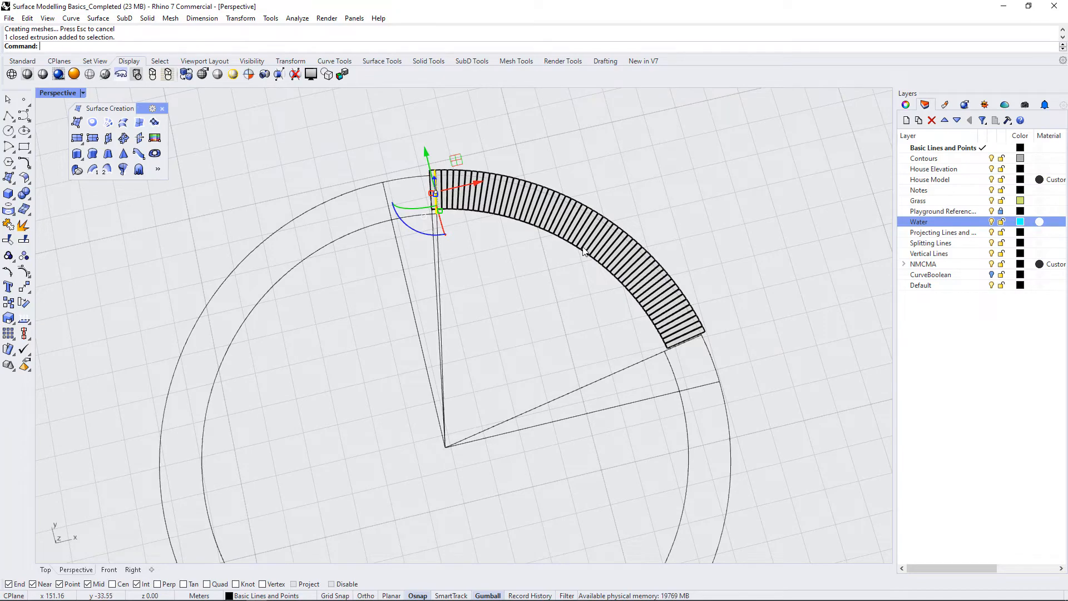
right_click_drag(585, 352, 483, 167)
scroll(473, 178, "up", 7)
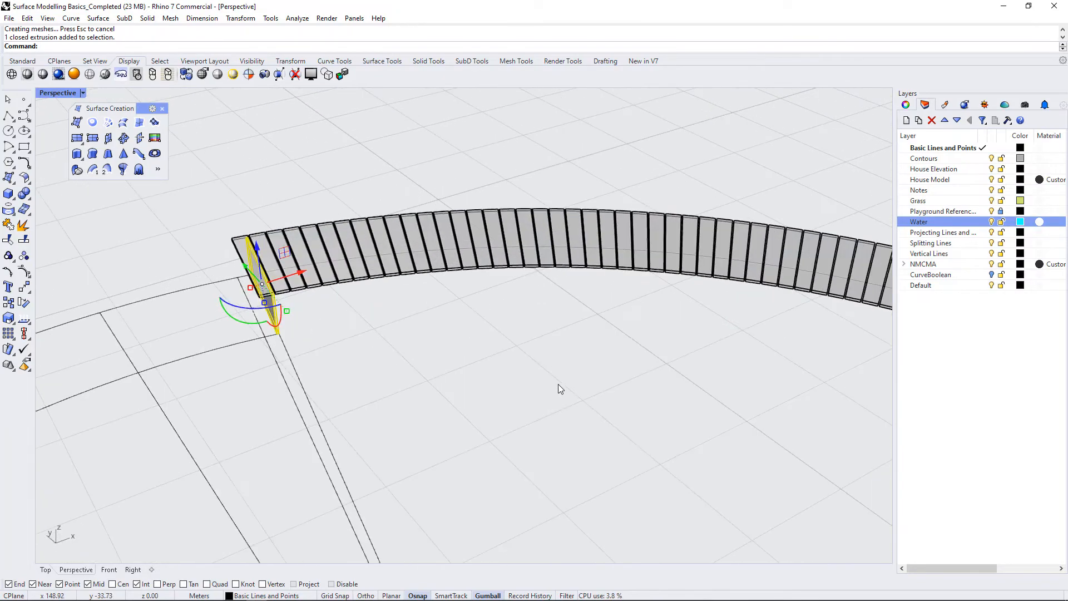
right_click_drag(559, 385, 526, 298)
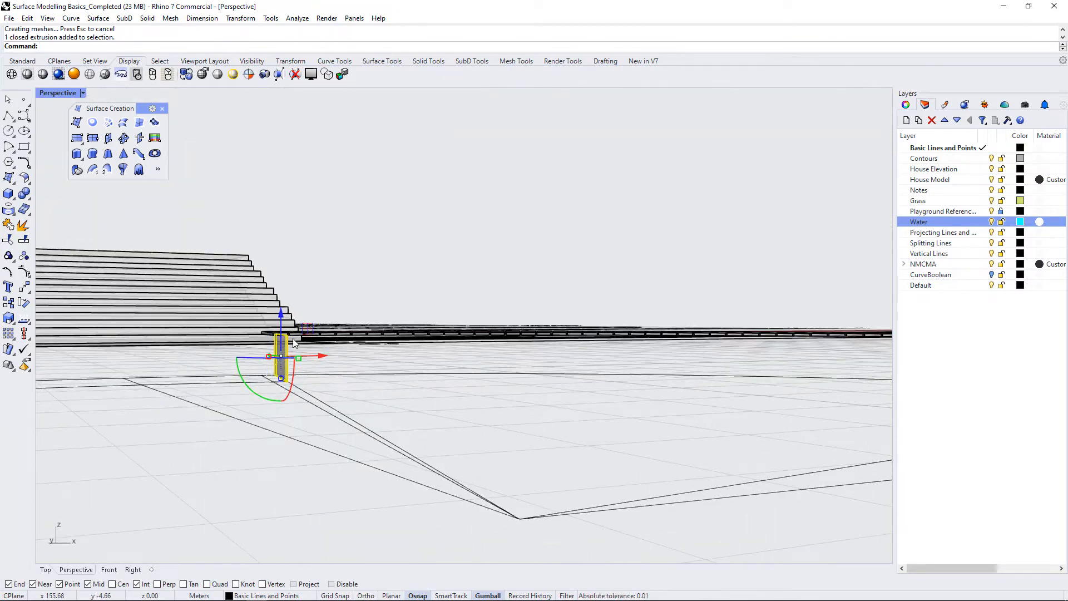
right_click_drag(453, 340, 587, 408)
right_click_drag(616, 326, 614, 442)
right_click_drag(276, 410, 429, 470)
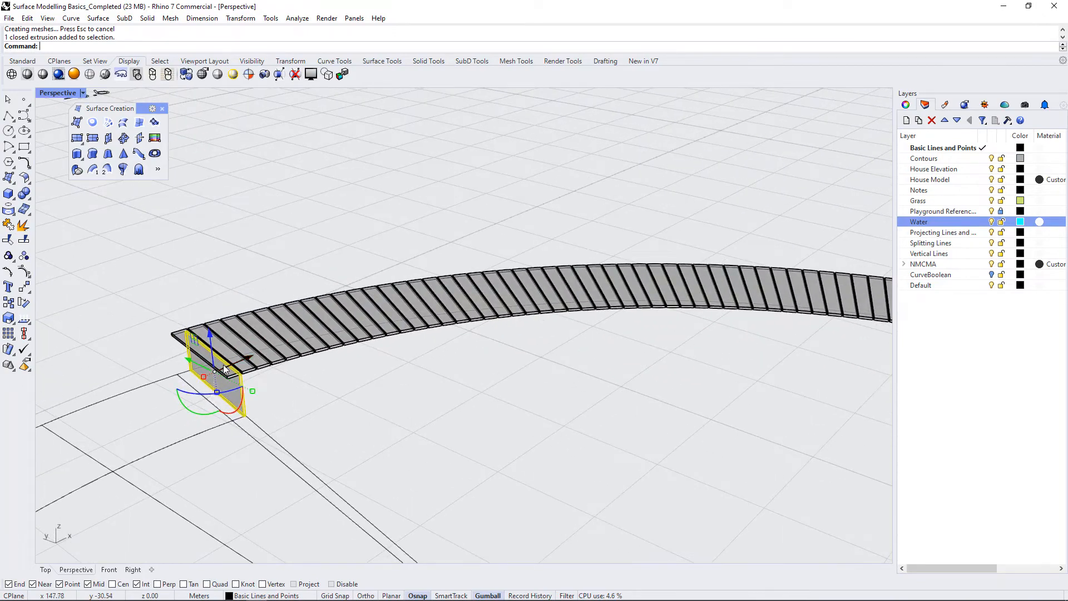
scroll(351, 351, "down", 3)
scroll(267, 364, "up", 7)
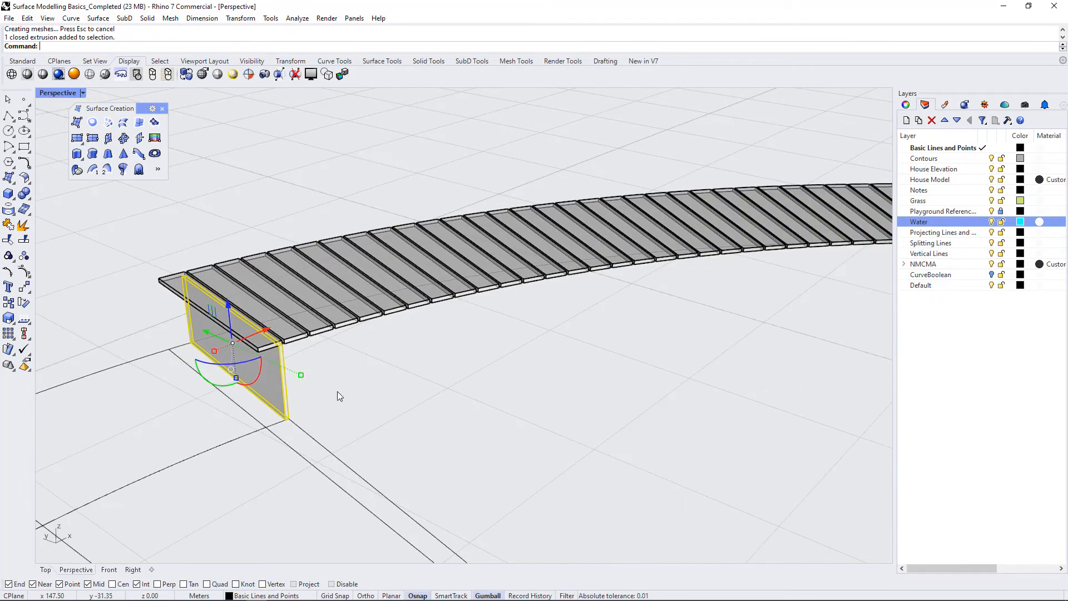
scroll(398, 335, "down", 4)
scroll(259, 302, "up", 3)
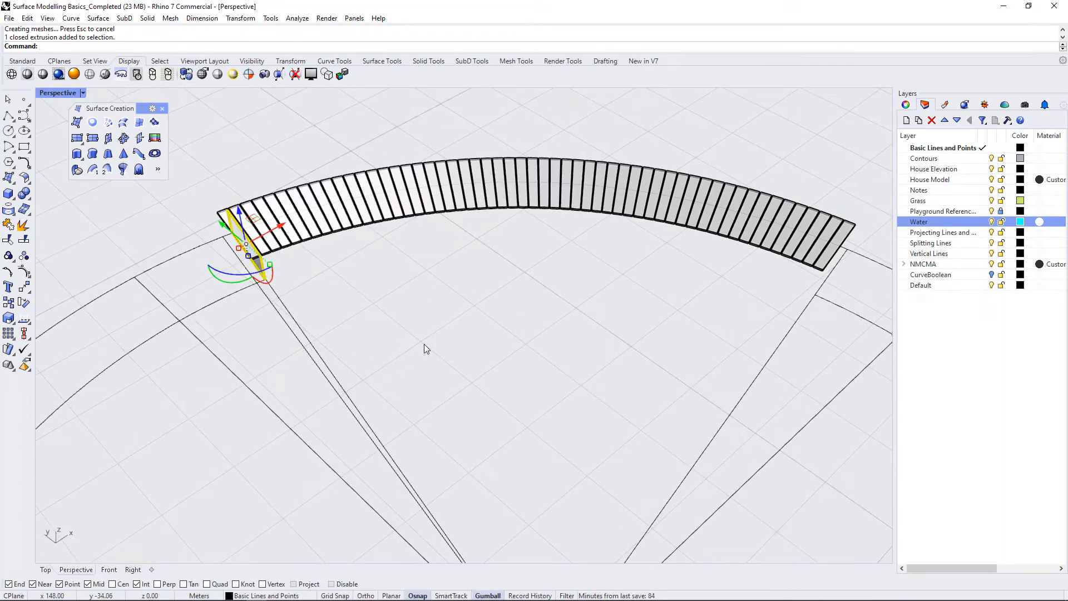
- Set up a polar array of the support panel around the circle's centre with 4 items
key("Return")
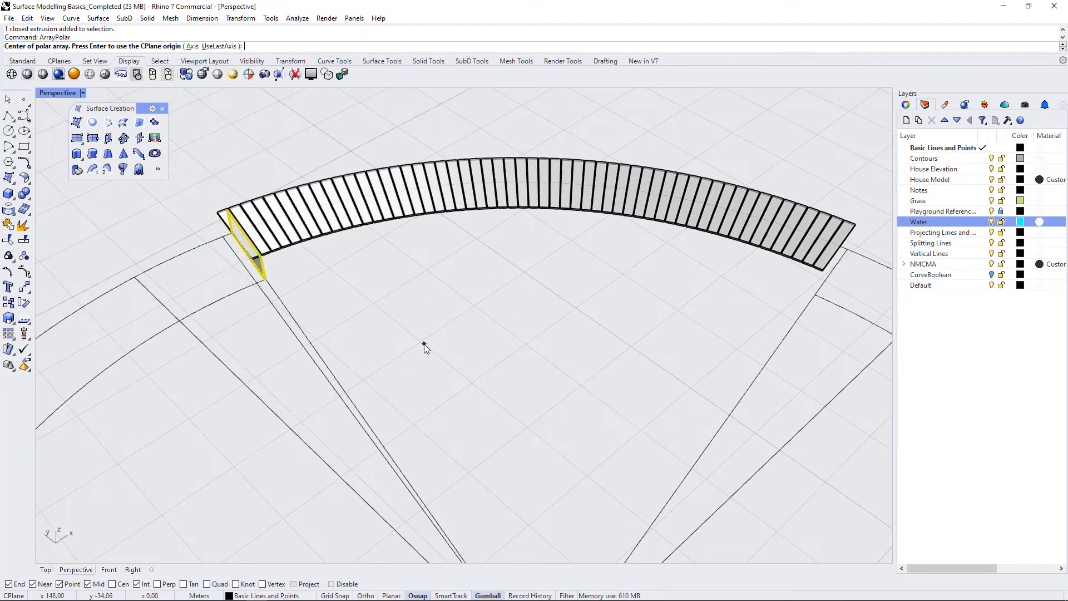
scroll(413, 351, "down", 2)
left_click(485, 516)
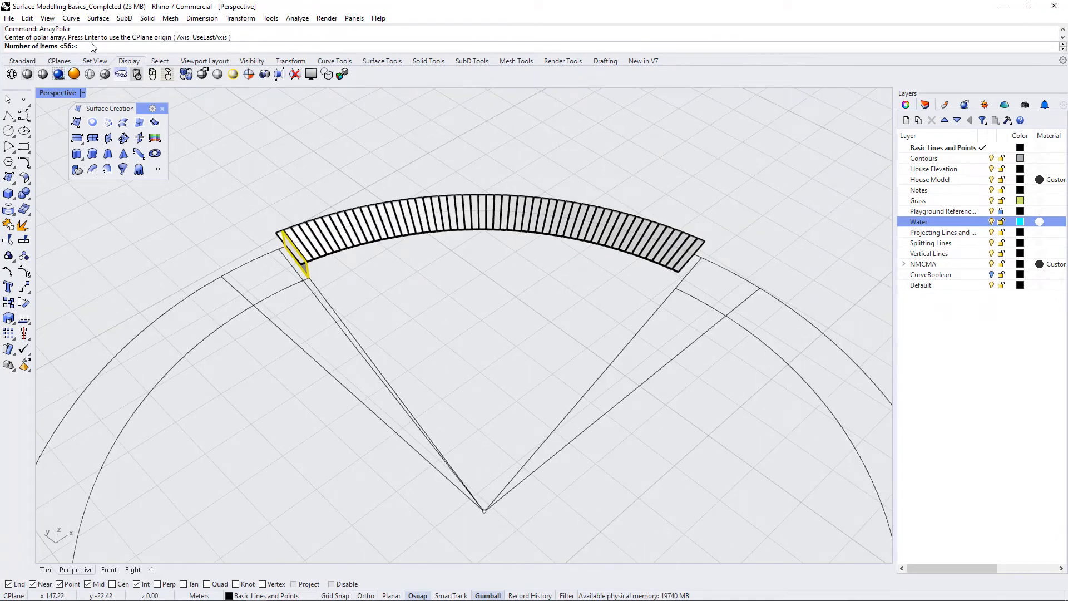
type("3")
key("BackSpace")
type("4")
key("Return")
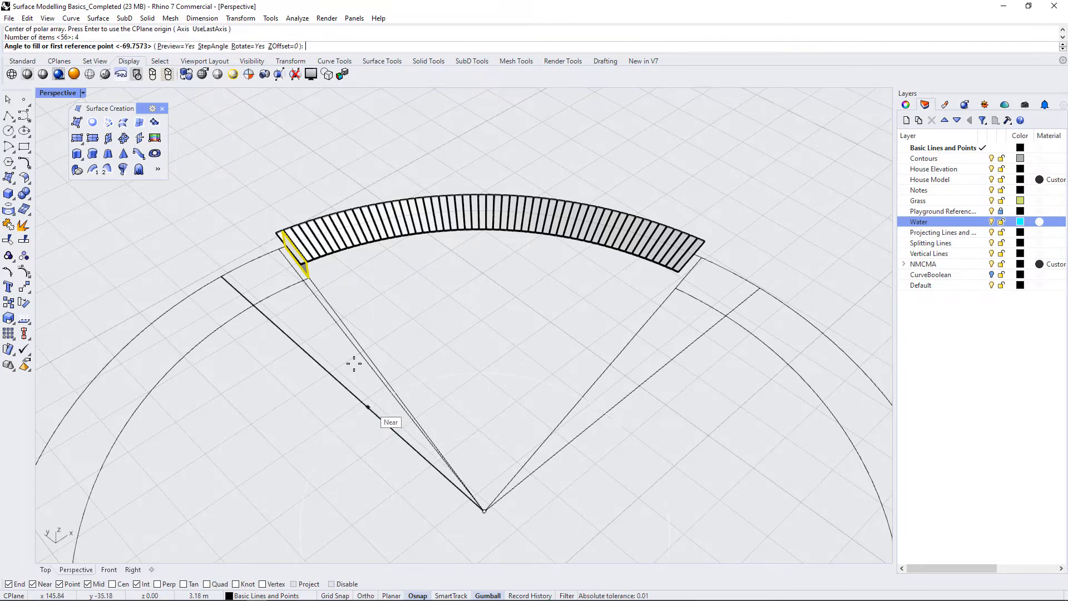
- Fill the support array from the panel's inner bottom corner to the inner arc's end below the last plank, and accept it
scroll(332, 295, "up", 4)
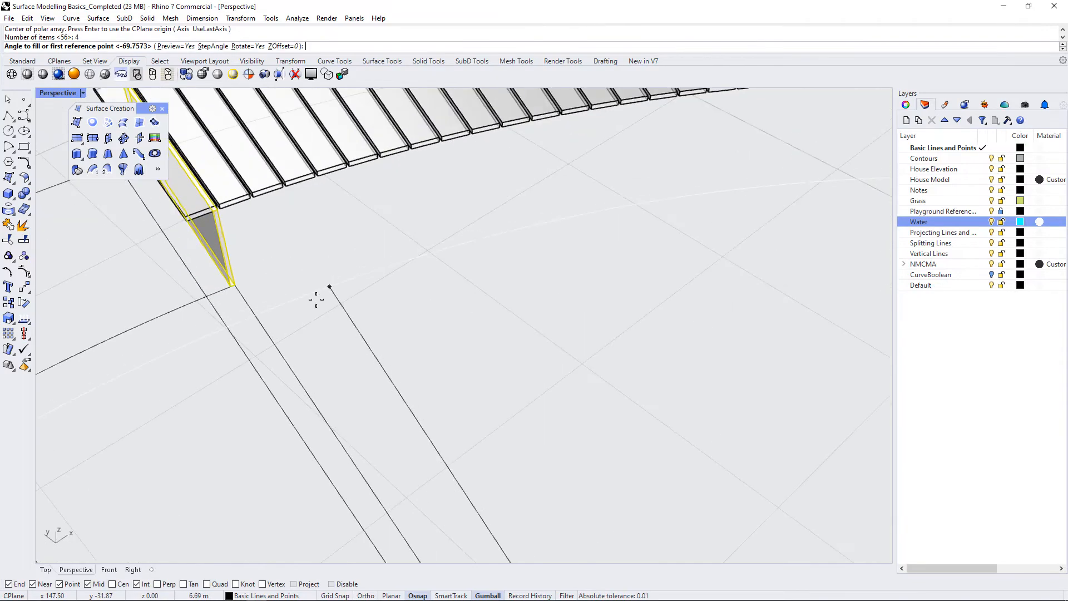
left_click(240, 287)
scroll(238, 288, "down", 5)
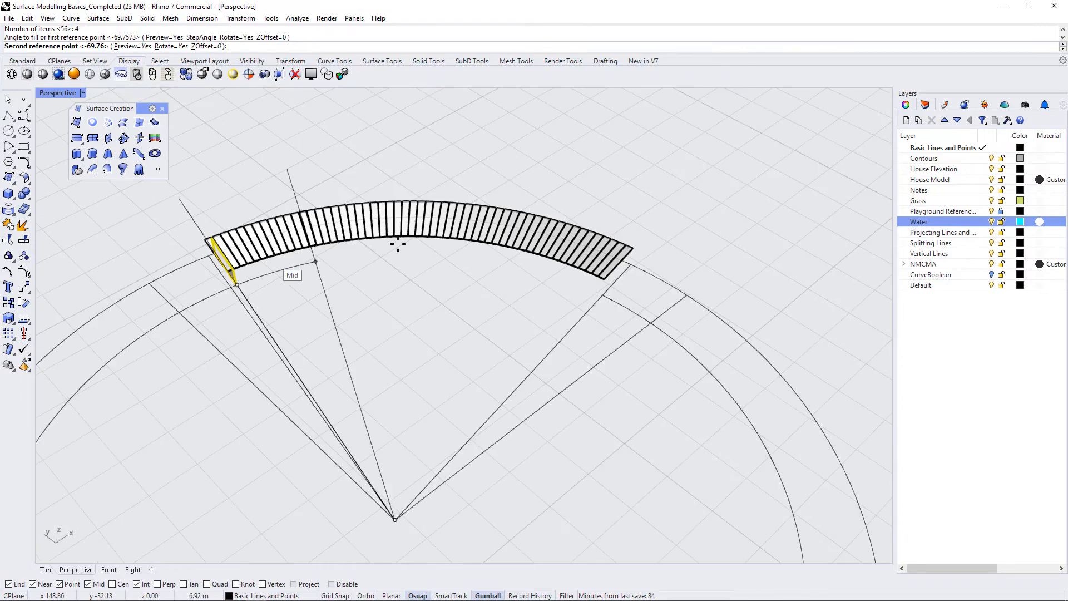
scroll(591, 272, "up", 4)
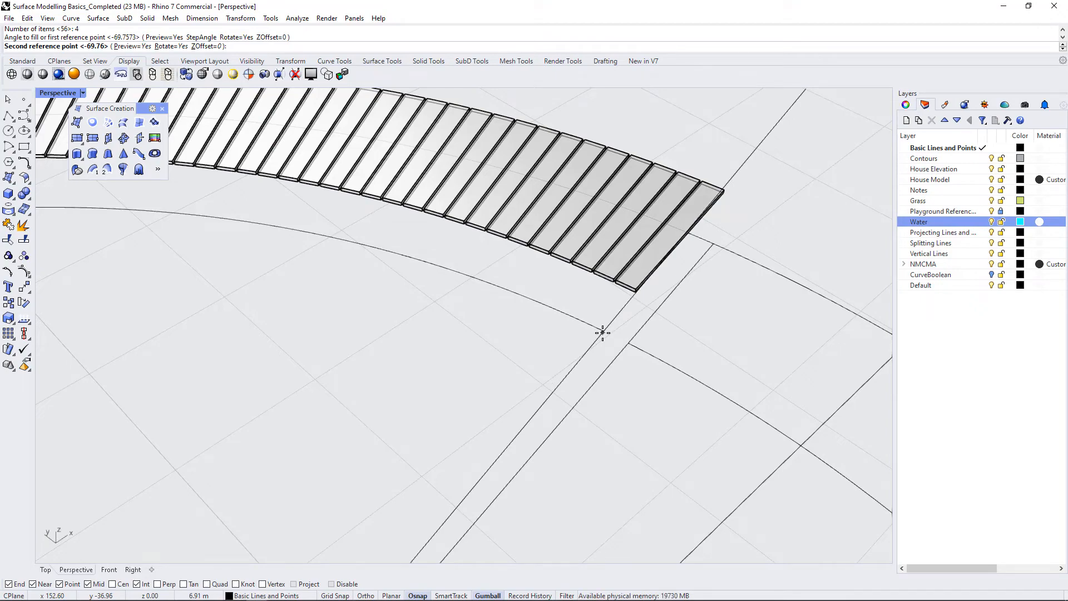
left_click(603, 333)
scroll(656, 369, "down", 6)
right_click_drag(656, 369, 662, 328)
scroll(656, 369, "down", 2)
scroll(659, 372, "down", 4)
key("Return")
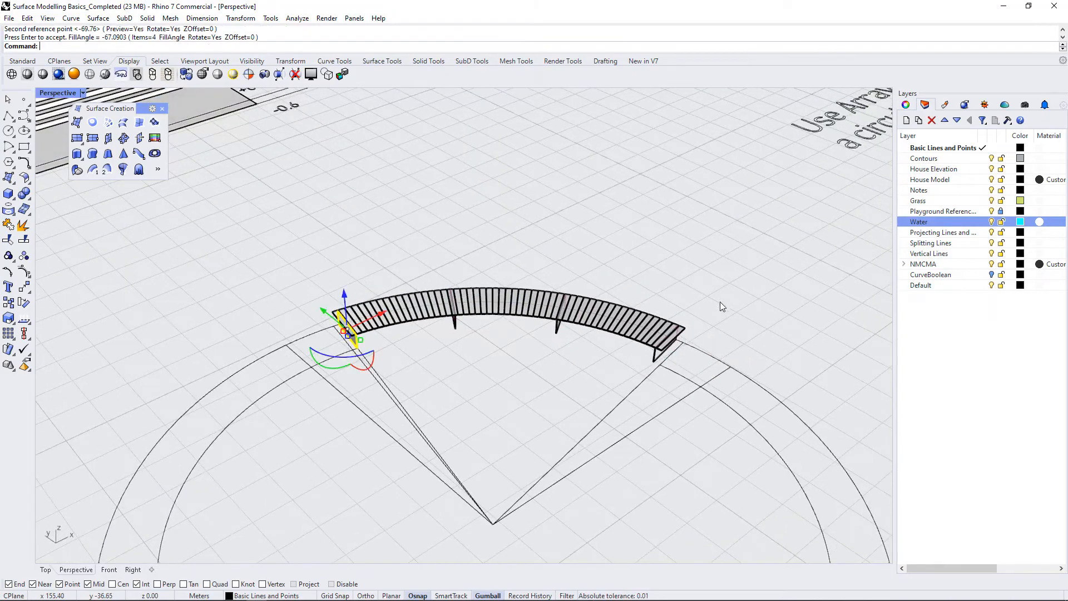
- Group all four supports with the plank top as one bench section, leaving out the construction curves
right_click_drag(720, 302, 690, 364)
left_click(663, 381)
left_click(569, 351, "shift")
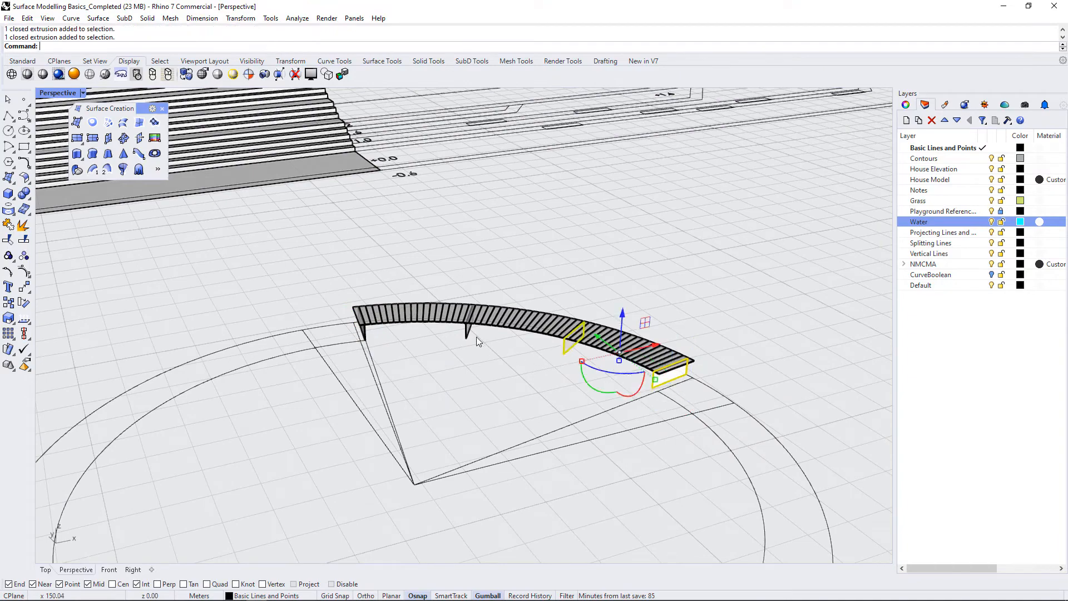
left_click(470, 334, "shift")
scroll(378, 339, "up", 5)
left_click(330, 327, "shift")
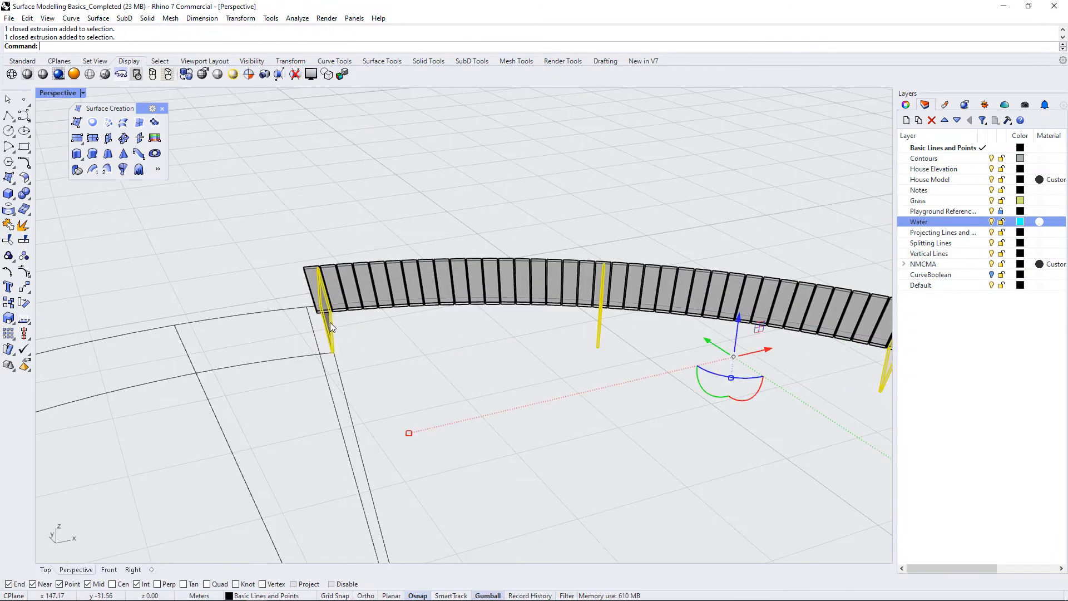
left_click(371, 301, "shift")
left_click(284, 309, "ctrl")
left_click(413, 283, "shift")
scroll(369, 296, "down", 7)
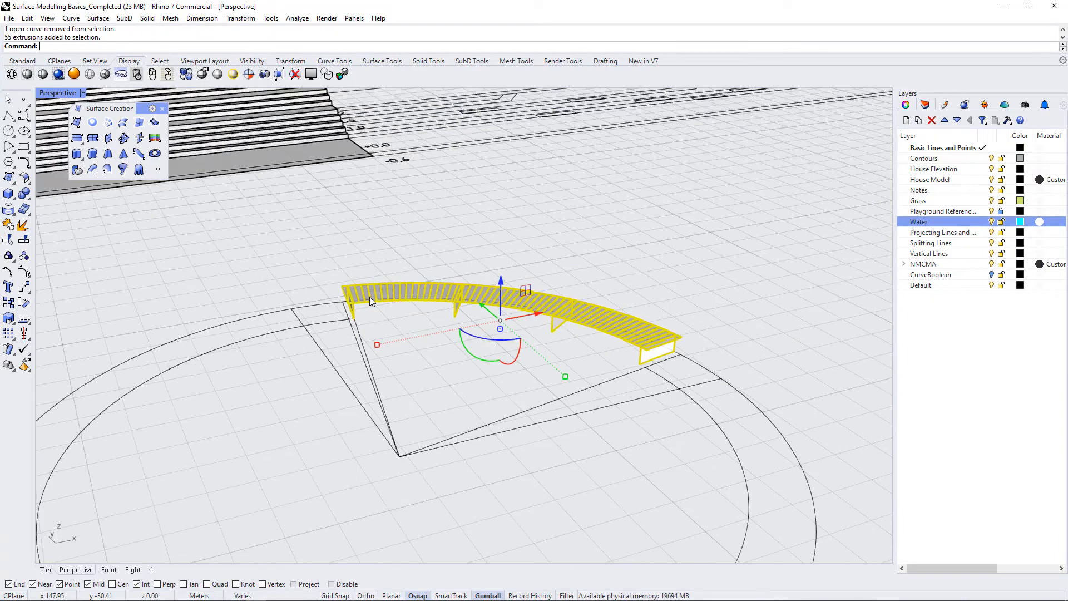
key("Return")
- Undo the last polar array and switch to a maximized Top view framing the full circle
scroll(625, 382, "down", 9)
right_click_drag(624, 383, 615, 491)
scroll(527, 310, "down", 2)
scroll(527, 311, "down", 2)
scroll(535, 427, "up", 6)
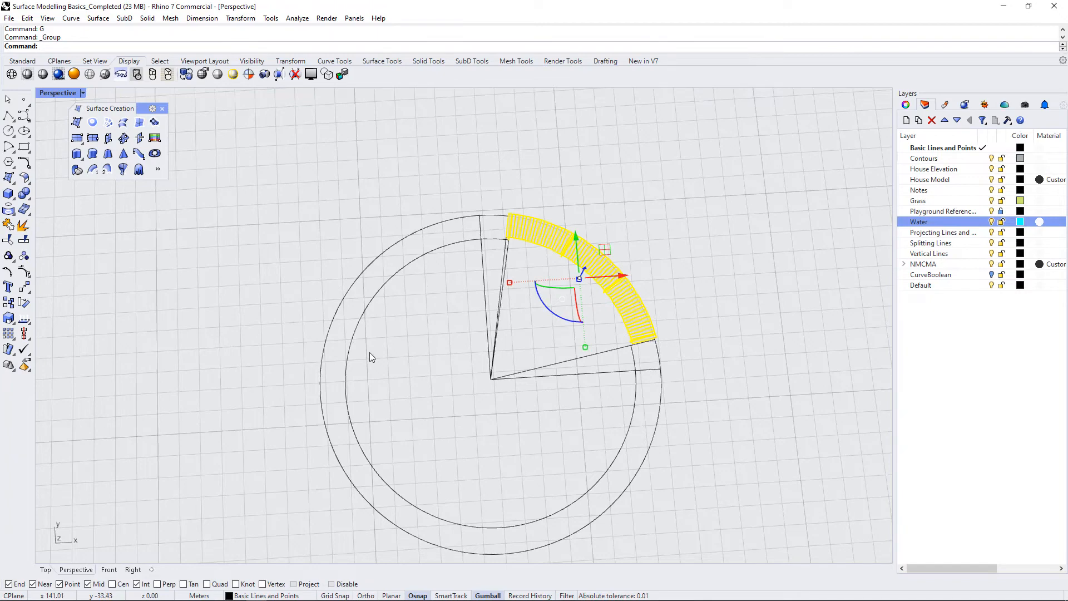
key("ctrl+z")
right_click_drag(623, 414, 570, 351, "shift")
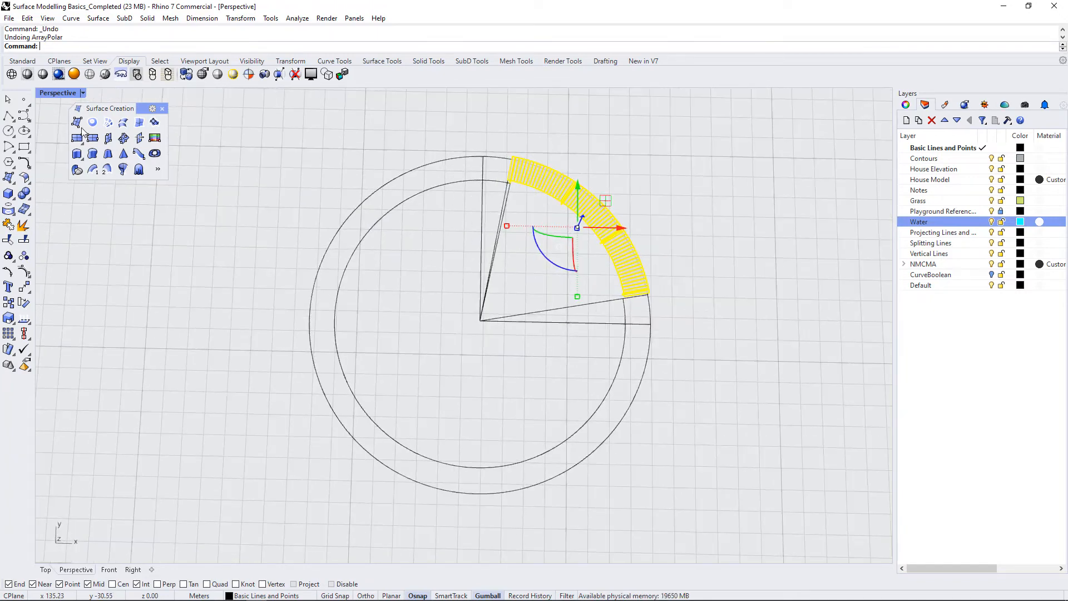
double_click(58, 93)
double_click(47, 95)
scroll(581, 218, "down", 2)
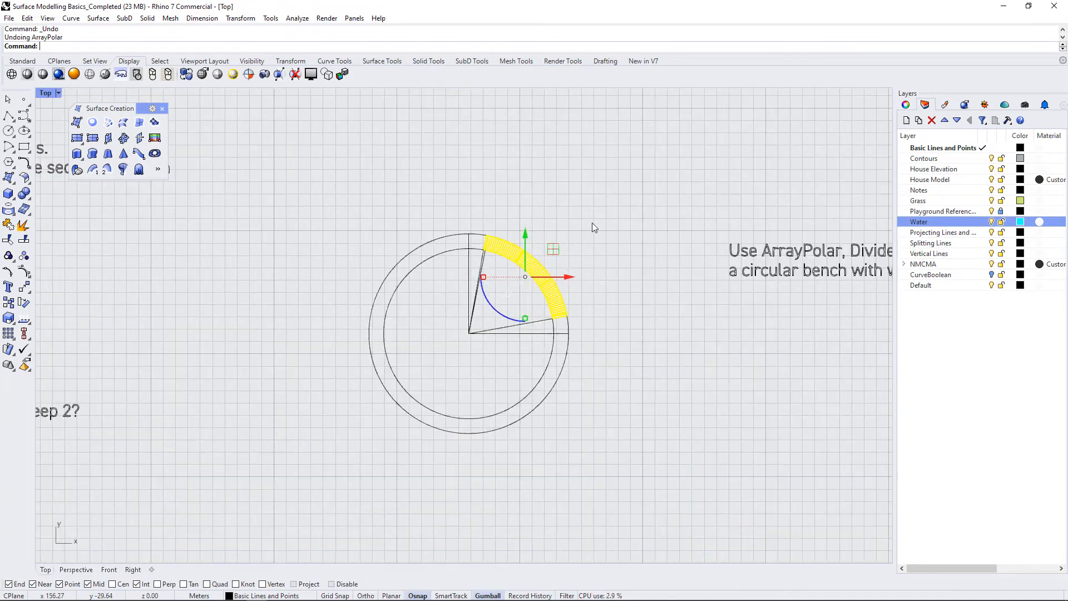
scroll(503, 370, "up", 6)
scroll(556, 262, "down", 2)
scroll(490, 234, "up", 2)
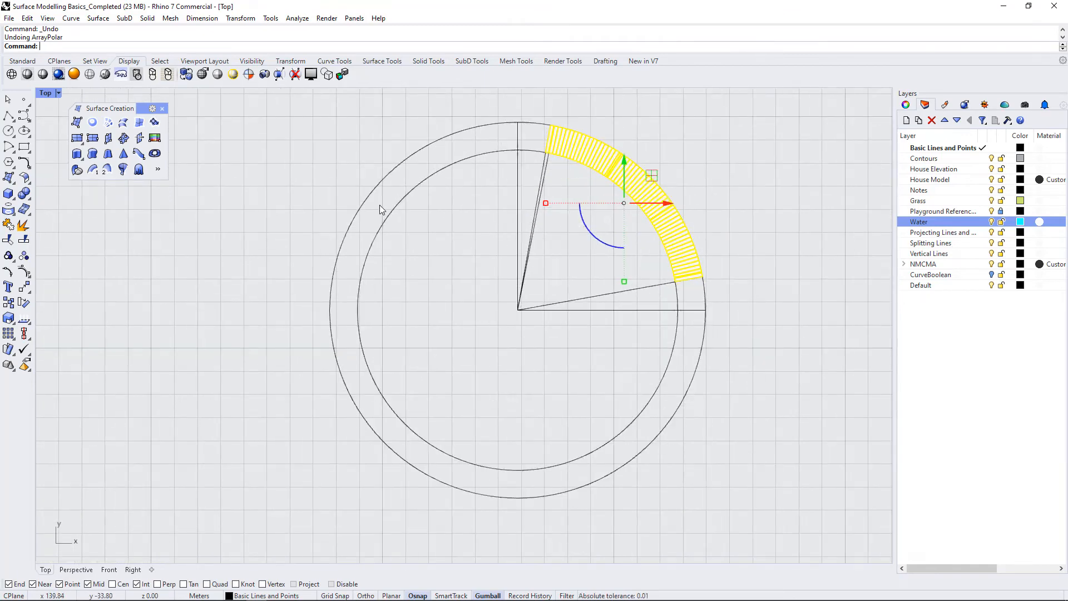
- Polar-array the grouped bench section around the circle's centre as 4 items over a 270-degree fill angle, and return to the maximized Perspective view
left_click(459, 385)
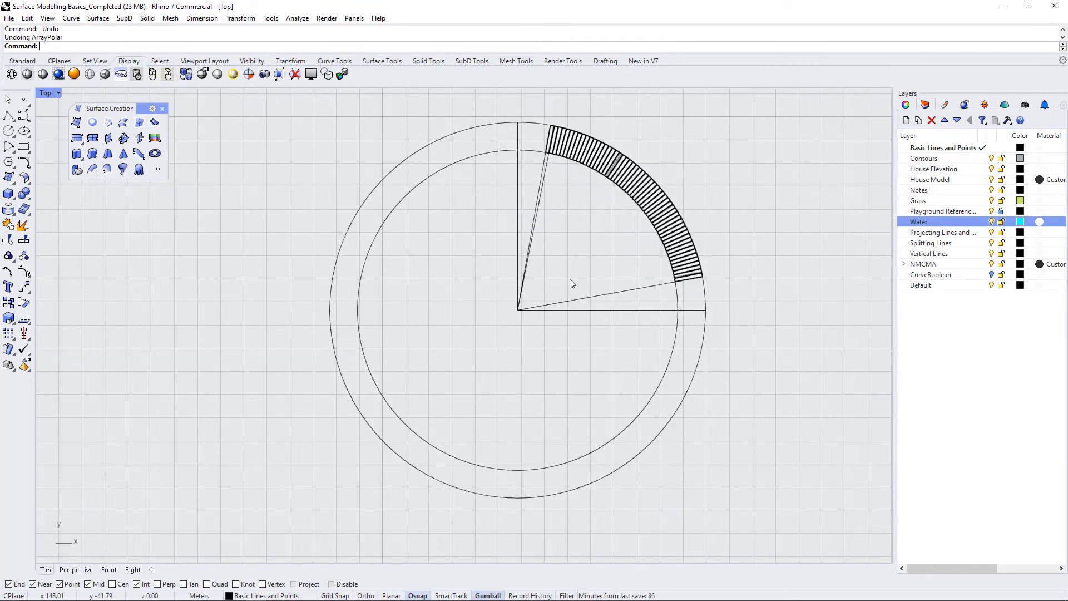
left_click(610, 170)
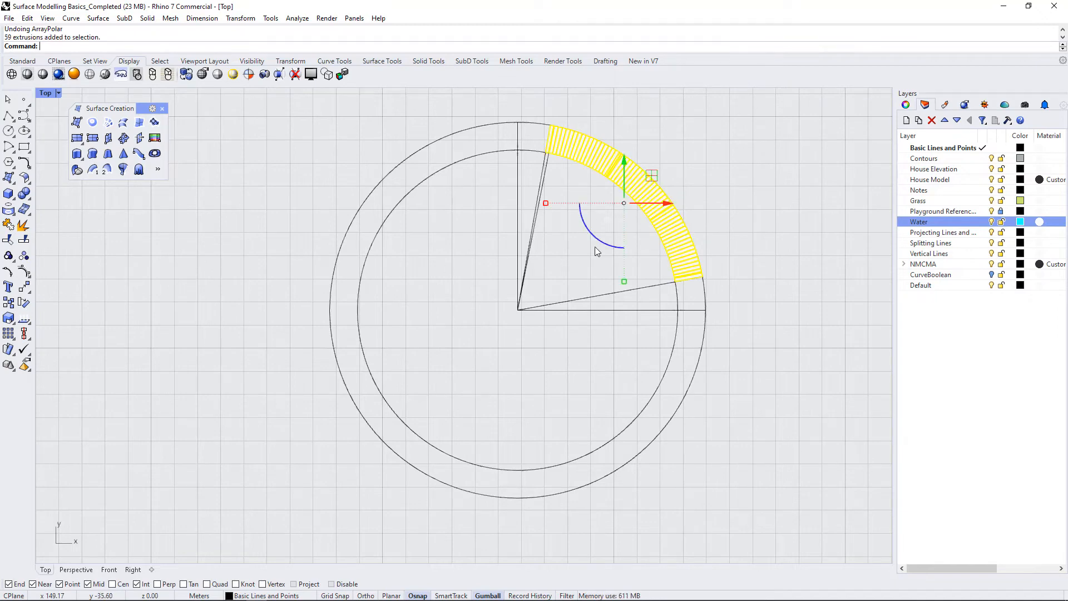
key("Return")
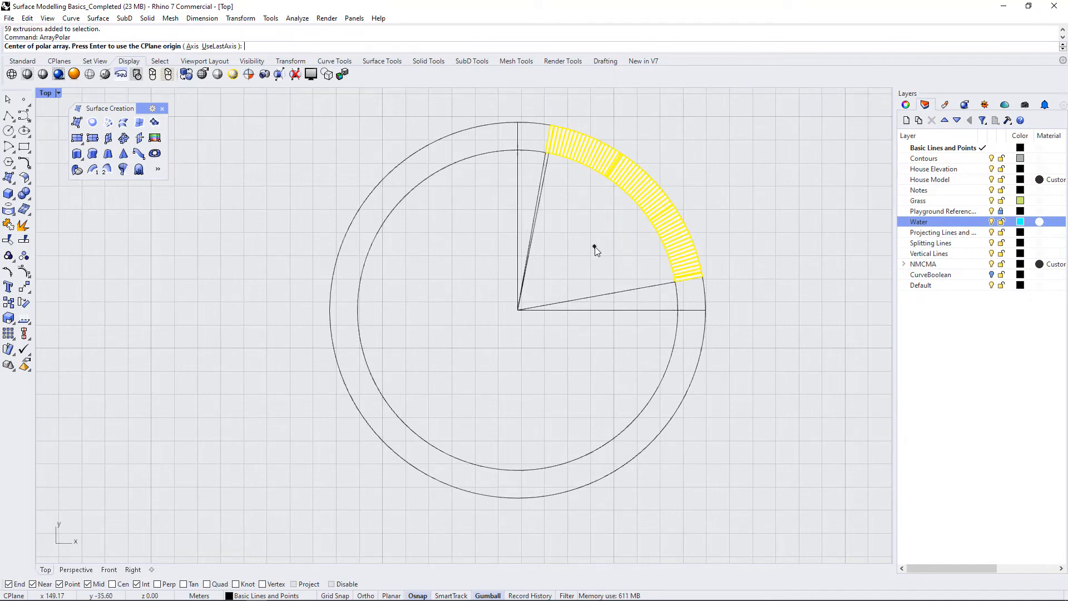
left_click(519, 312)
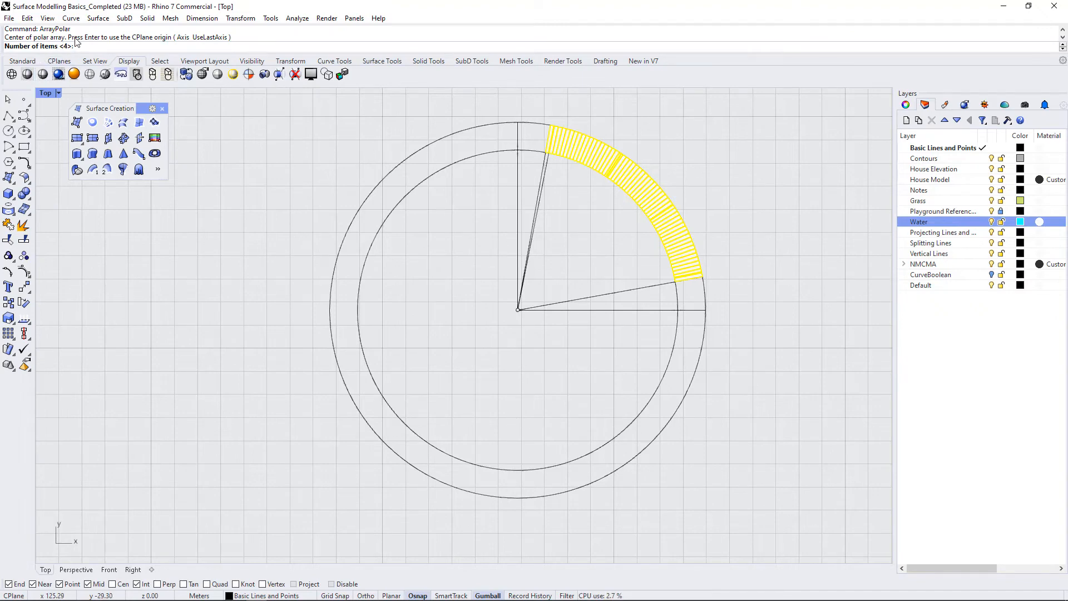
key("Return")
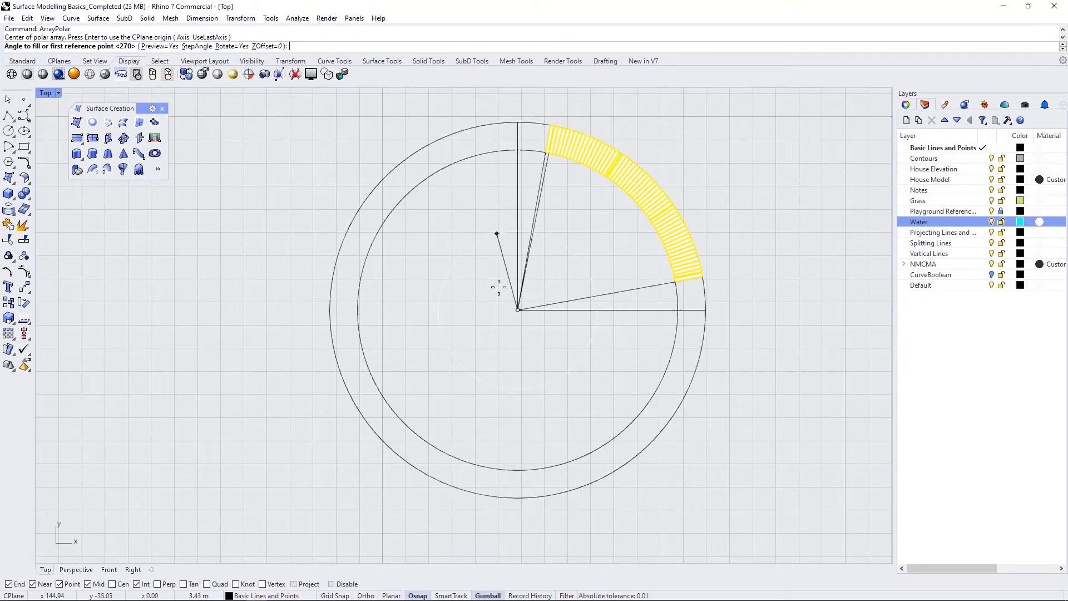
left_click(518, 148)
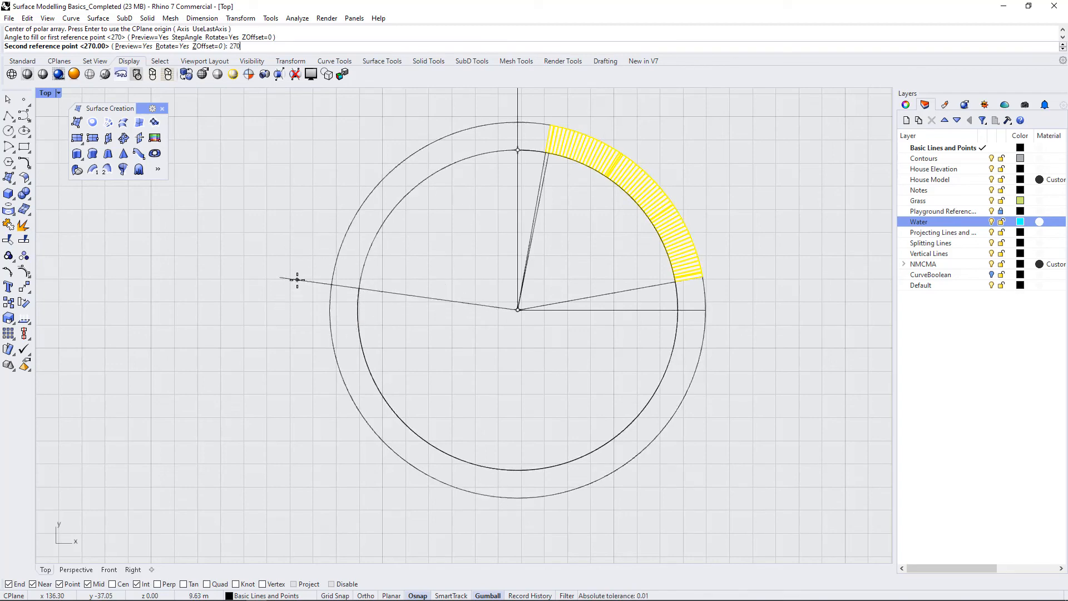
key("Return")
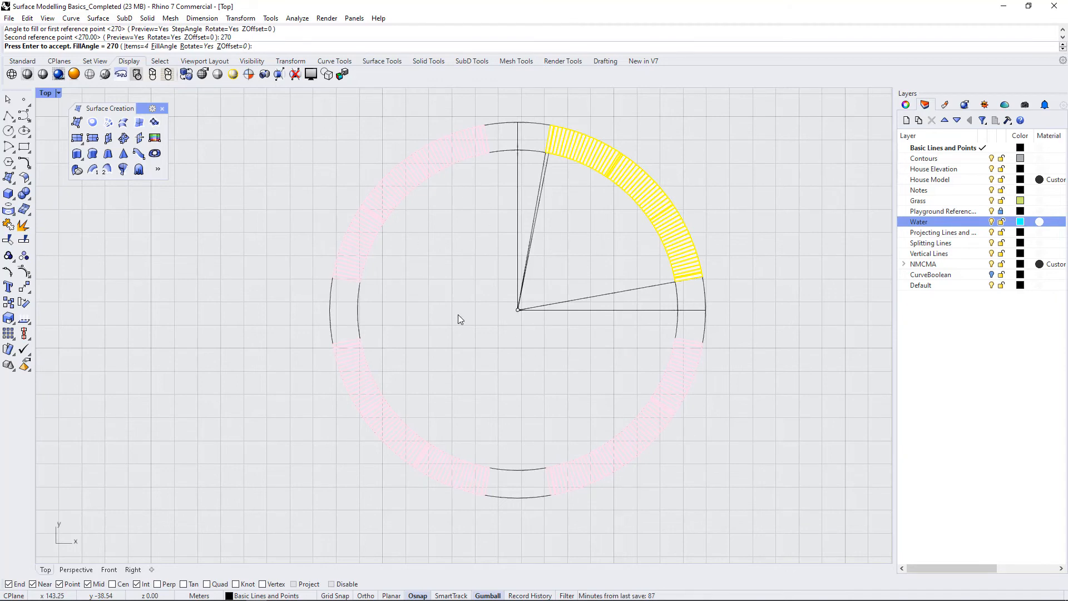
key("Return")
key("Escape")
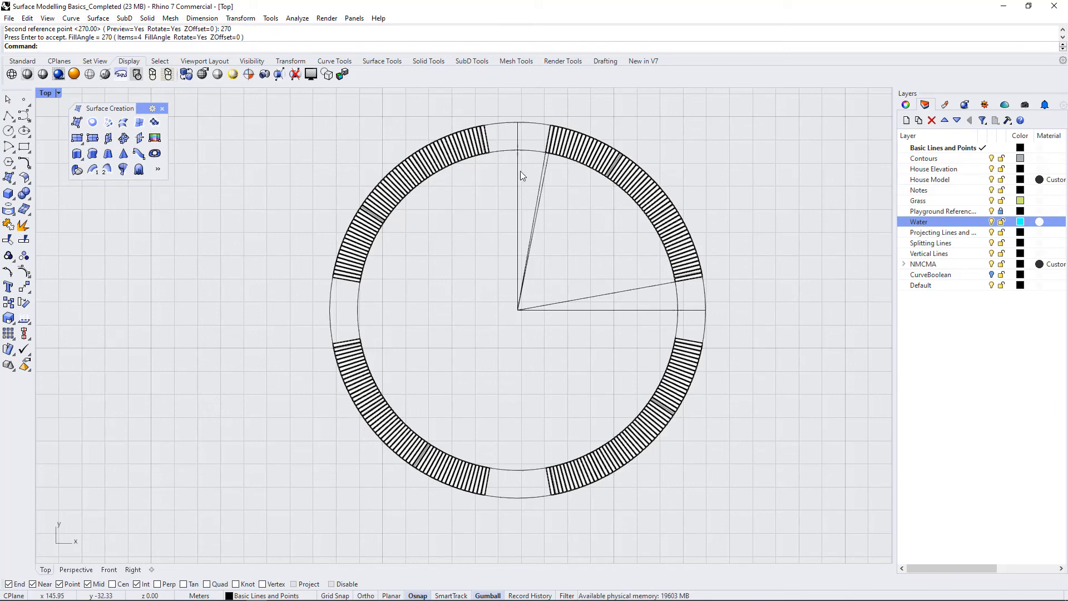
double_click(47, 94)
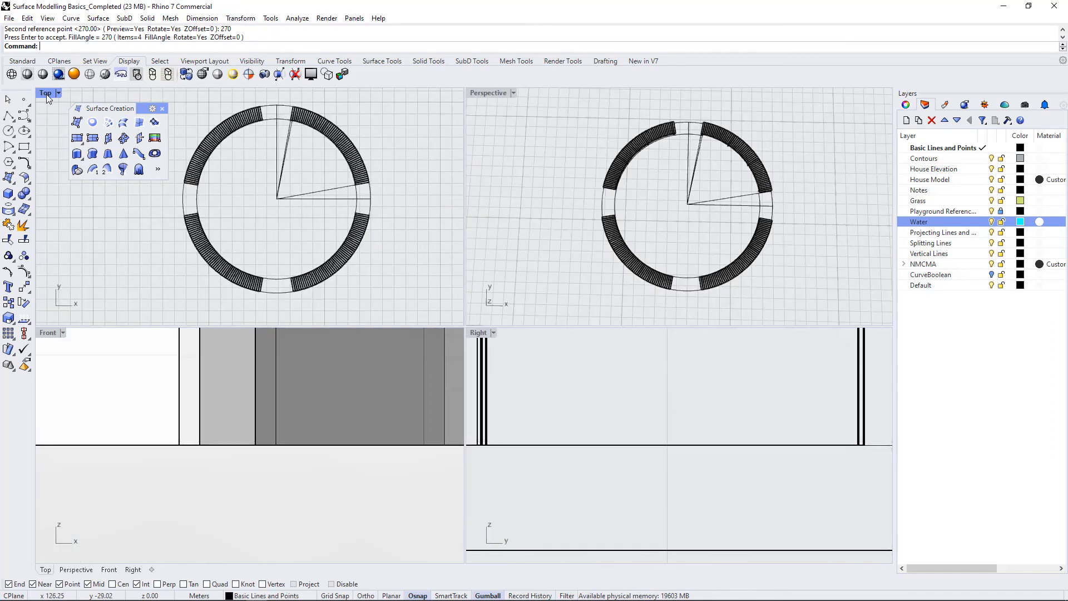
double_click(488, 93)
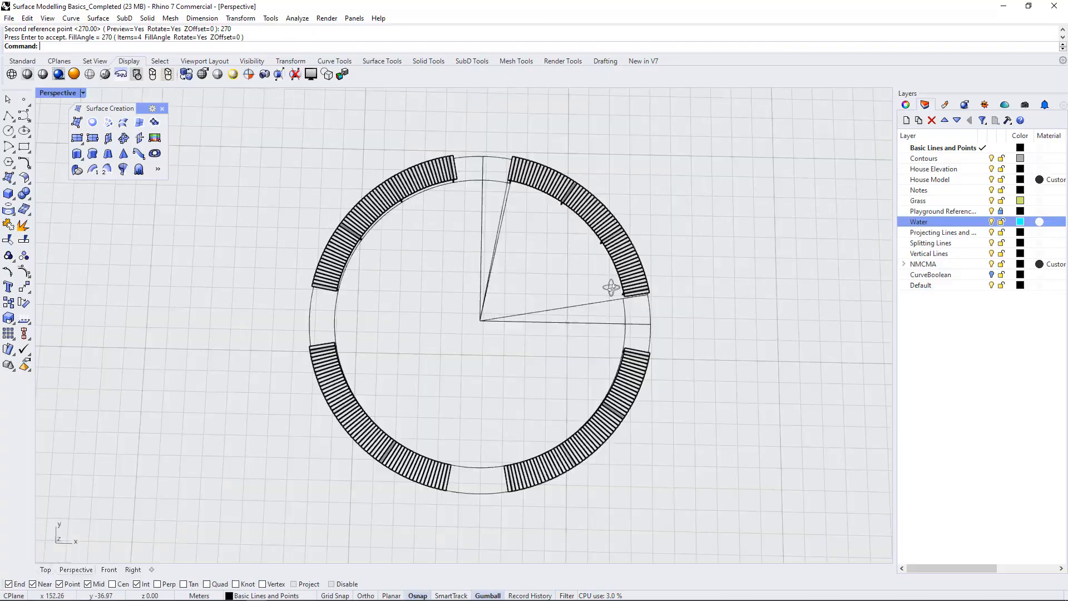
- Inspect the four arrayed bench sections around the circle from above and from low angles, checking their spacing, plank tops and supports
right_click_drag(611, 286, 723, 386)
scroll(556, 353, "down", 6)
right_click_drag(550, 350, 477, 367)
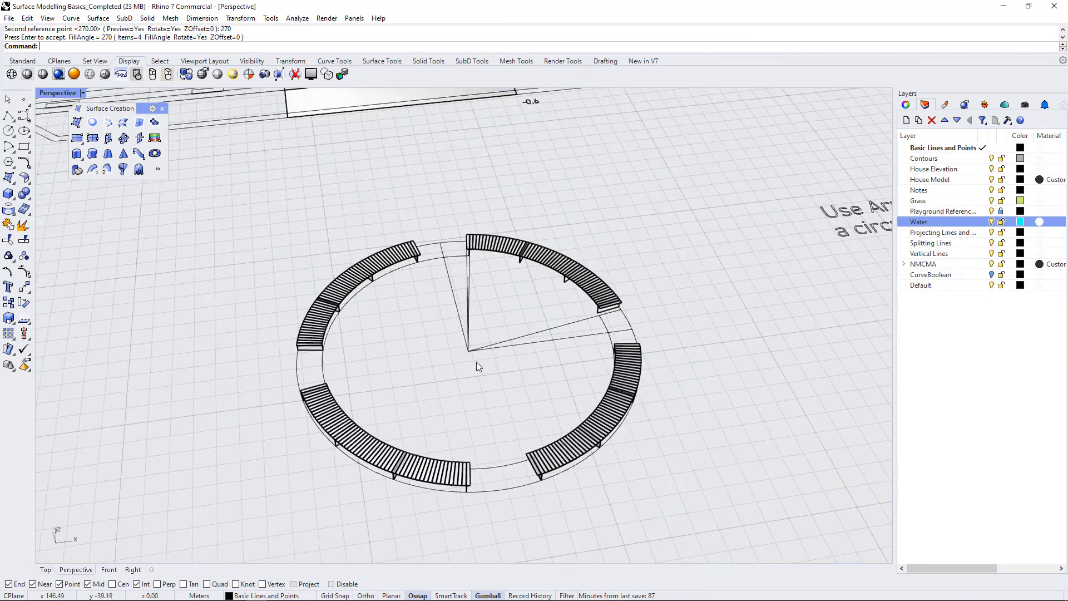
scroll(478, 366, "up", 6)
right_click_drag(602, 413, 545, 447)
scroll(550, 389, "down", 9)
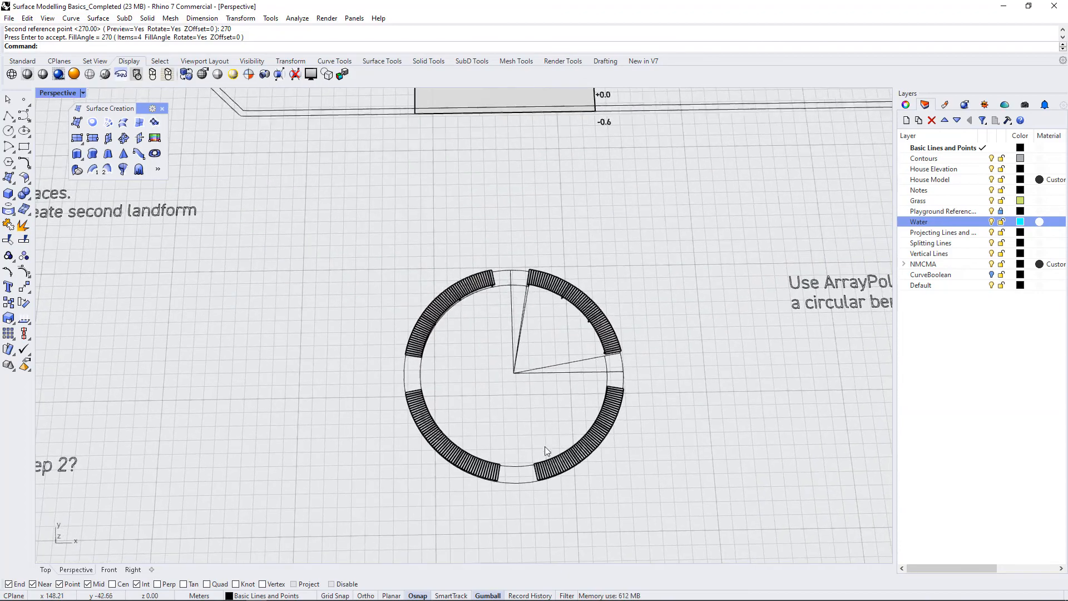
scroll(539, 455, "up", 2)
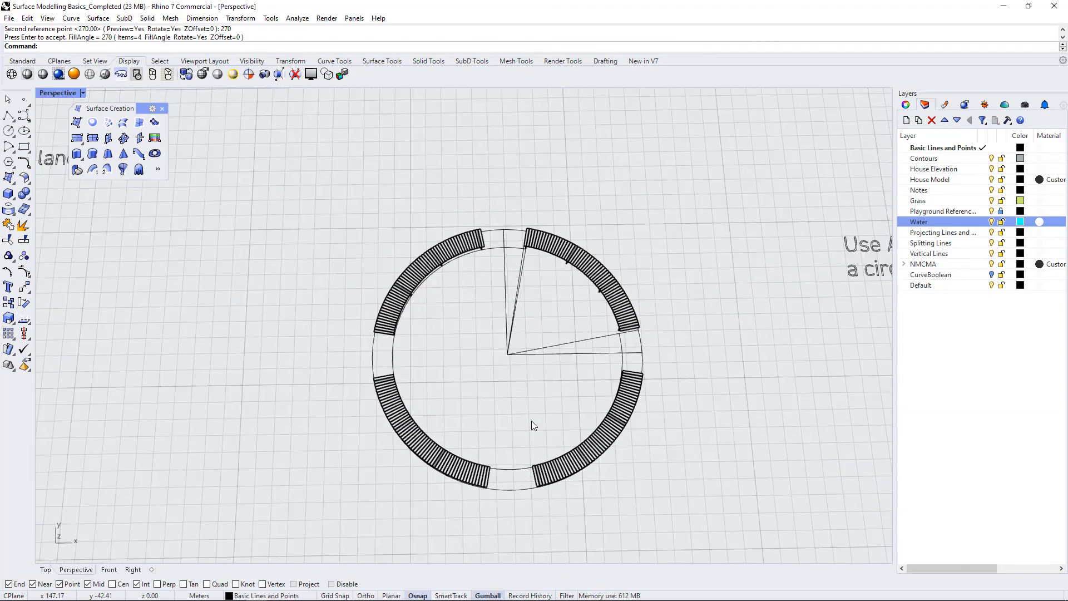
scroll(555, 389, "down", 2)
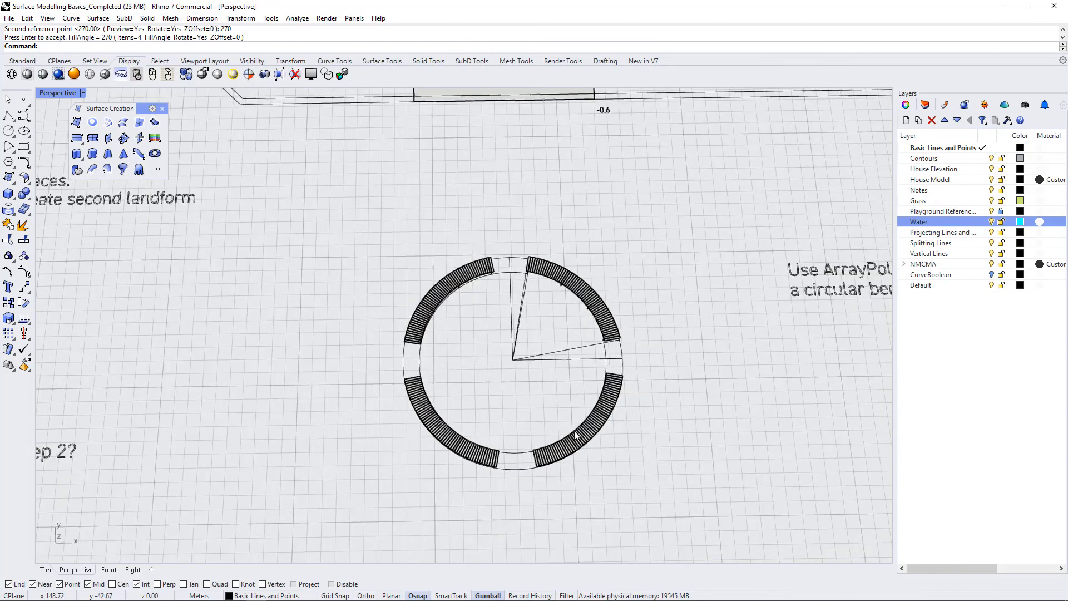
right_click_drag(575, 432, 582, 353)
scroll(551, 368, "up", 9)
scroll(671, 386, "down", 6)
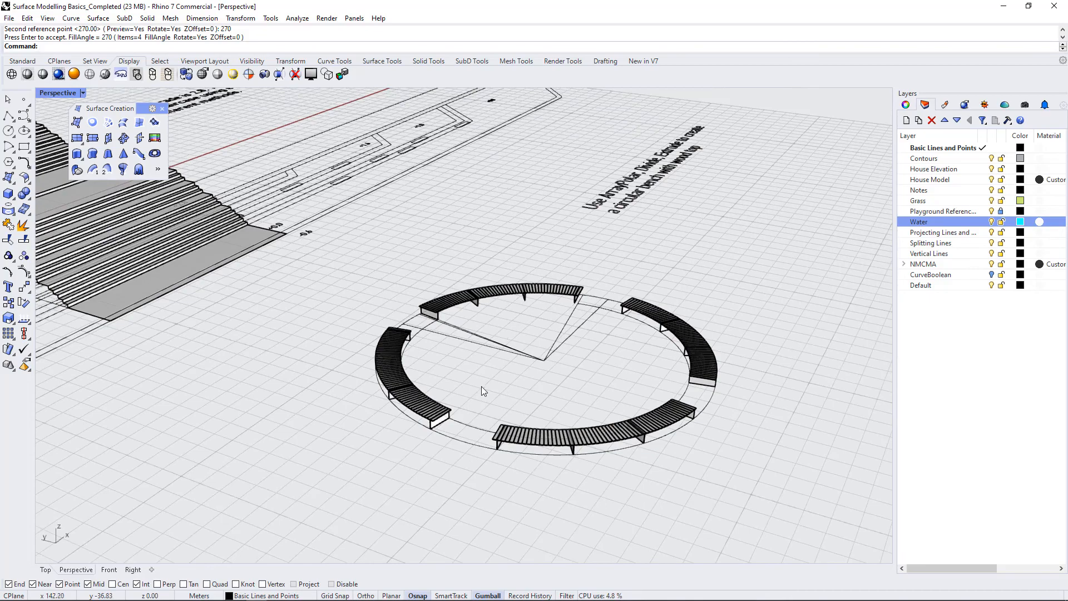
right_click_drag(649, 412, 483, 419)
scroll(421, 341, "up", 8)
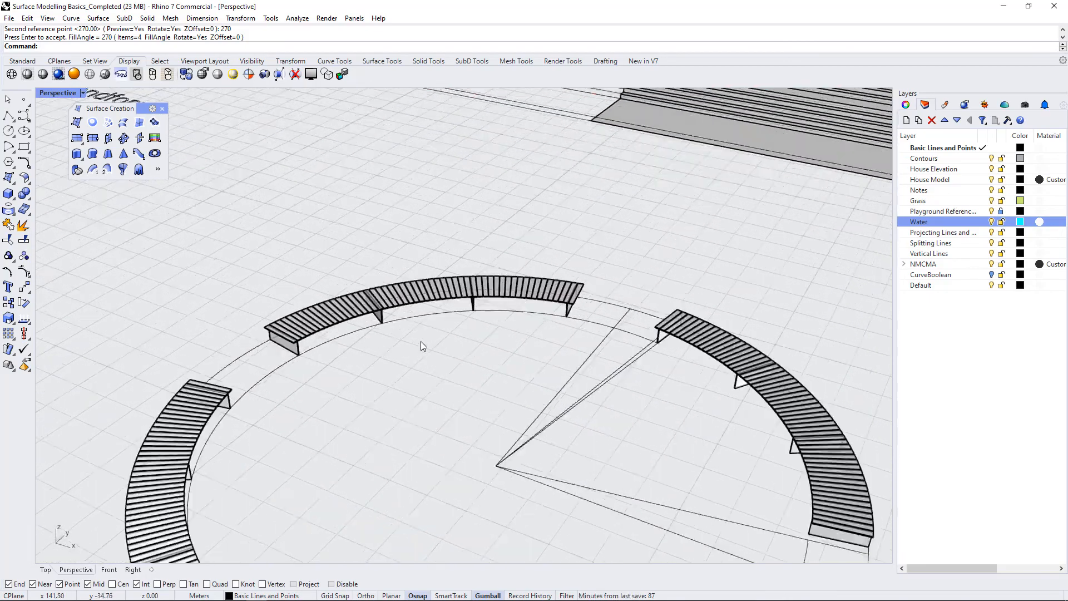
scroll(439, 342, "down", 7)
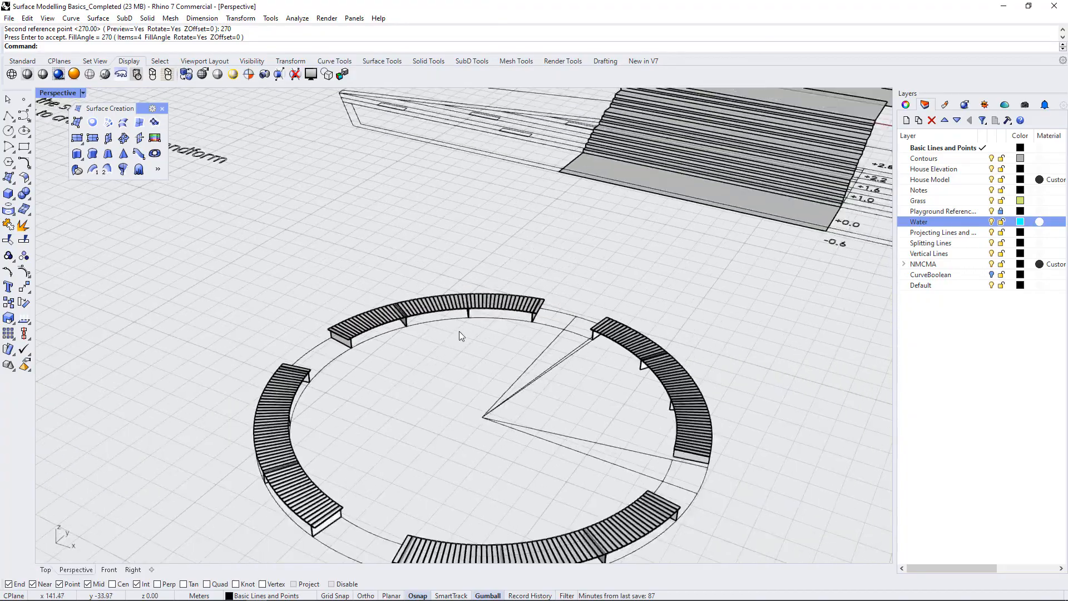
right_click_drag(459, 331, 613, 359)
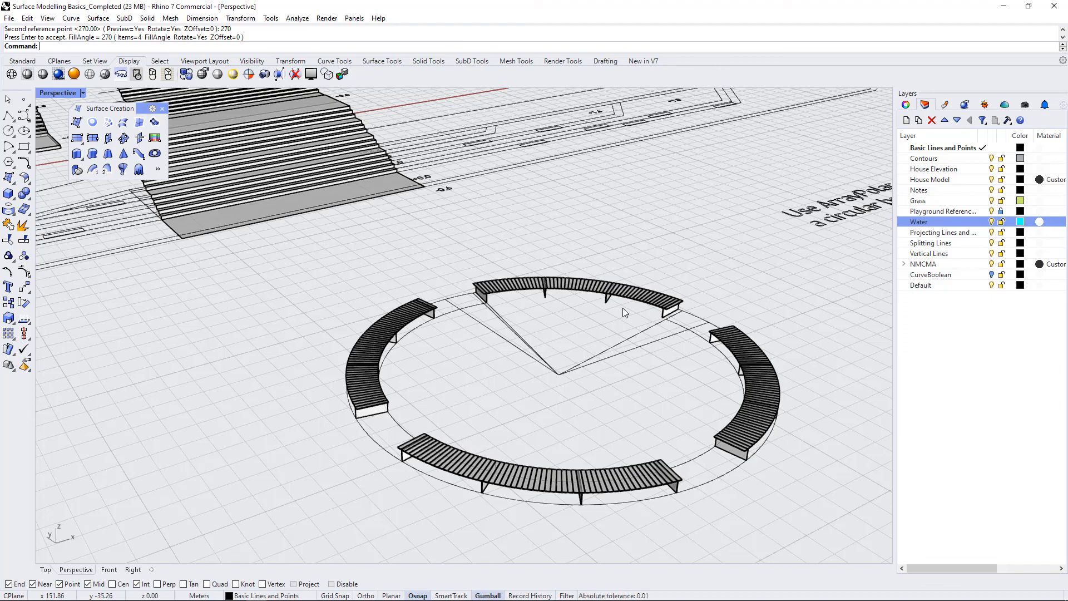
scroll(583, 329, "up", 2)
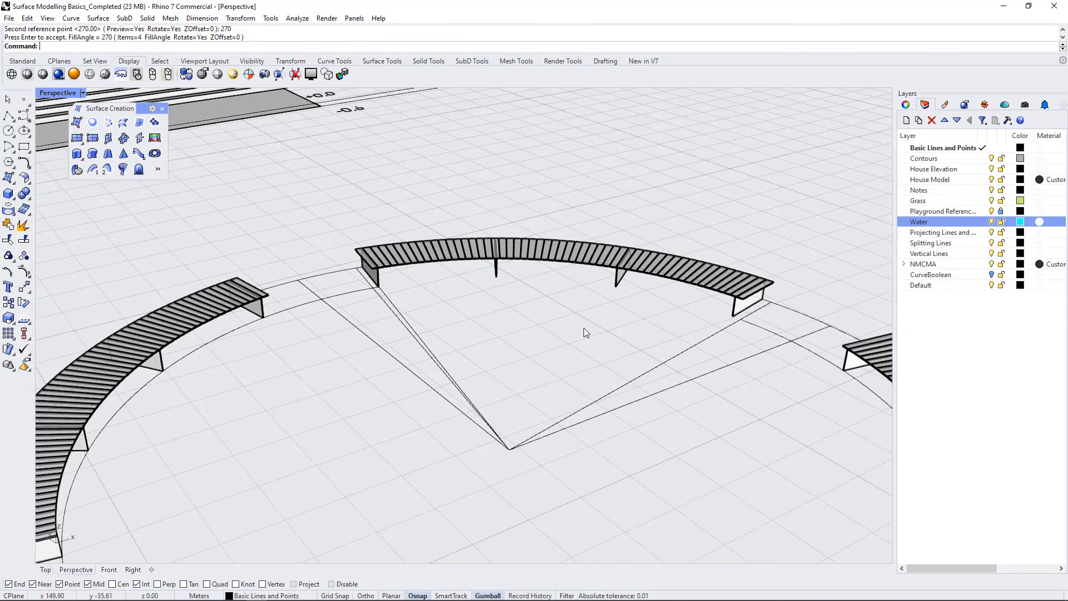